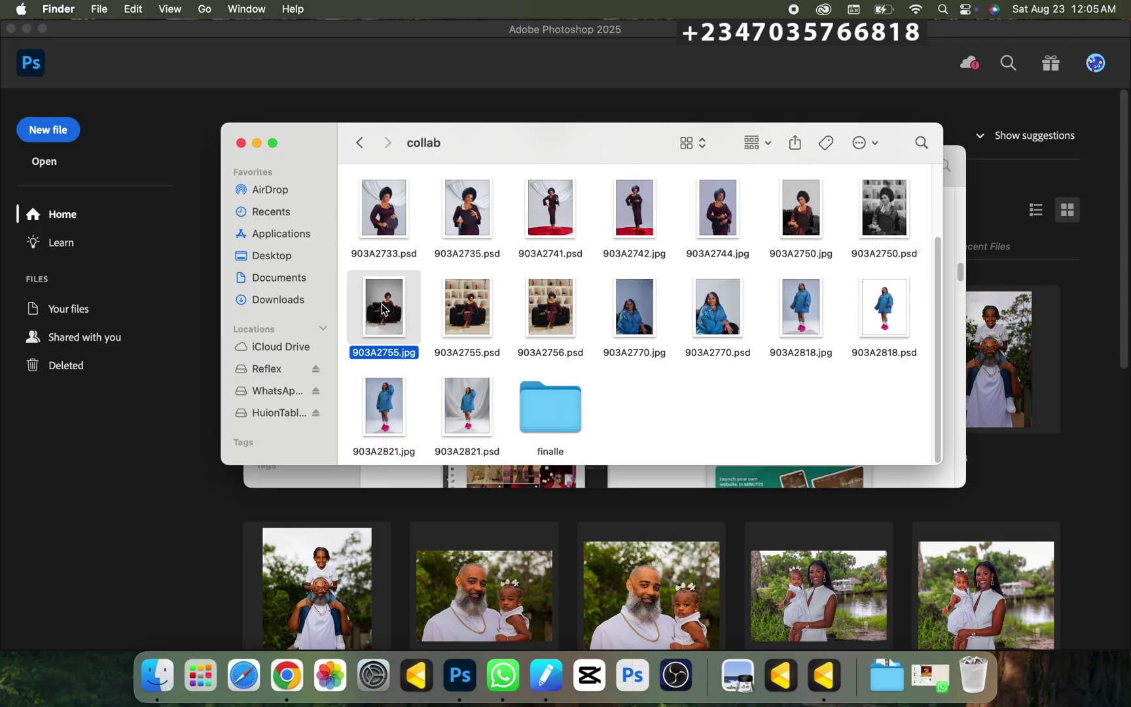
Open the photo 903A2755.jpg from the collab folder in Photoshop.
left_click_drag(383, 309, 686, 123)
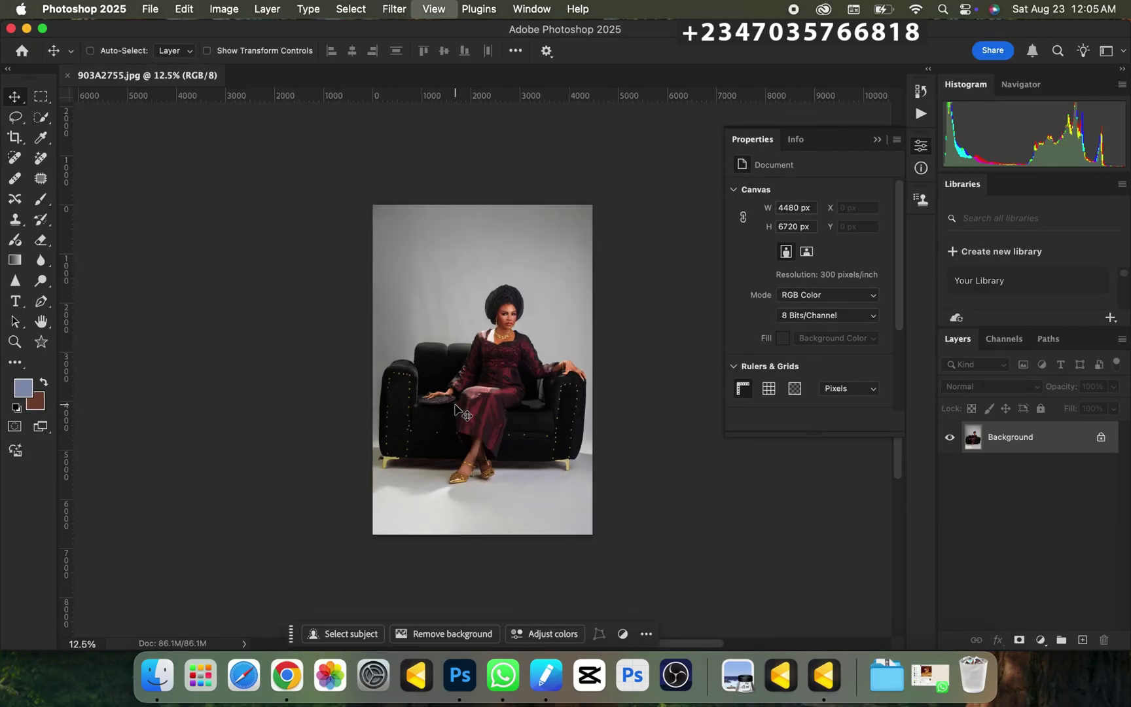
key("super+equal")
key("super+equal")
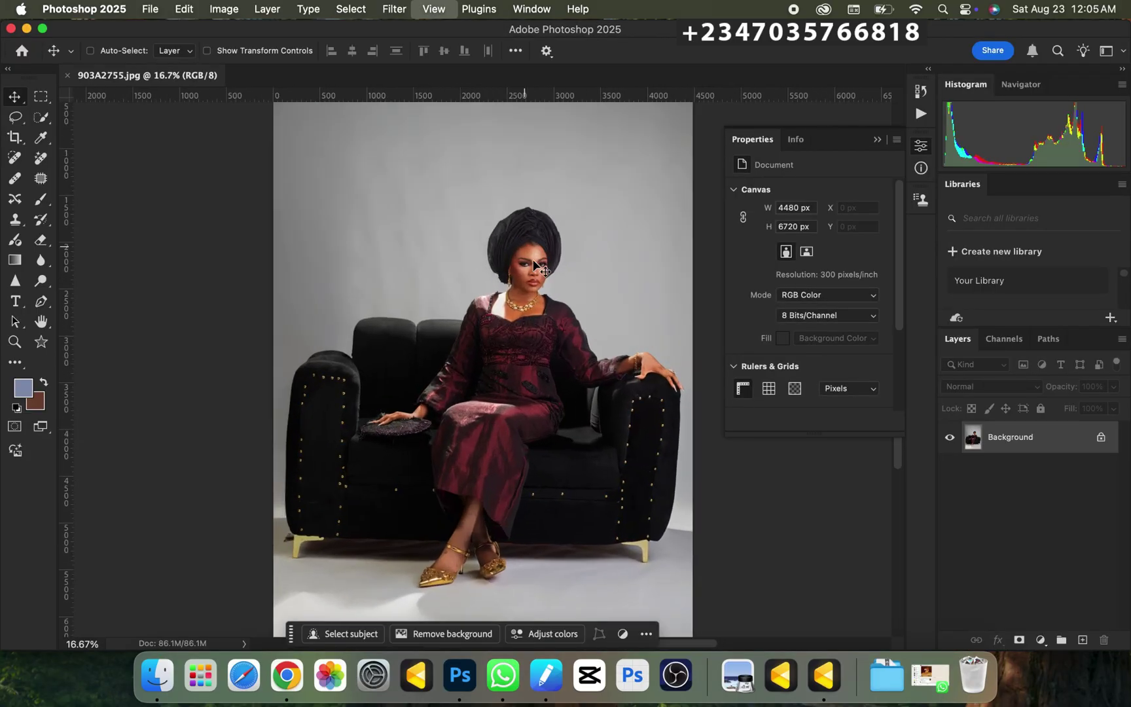
Examine the portrait up close and as a whole, checking the face, dress, sofa and studio backdrop.
key("super+equal")
key("super+equal")
key("super+equal")
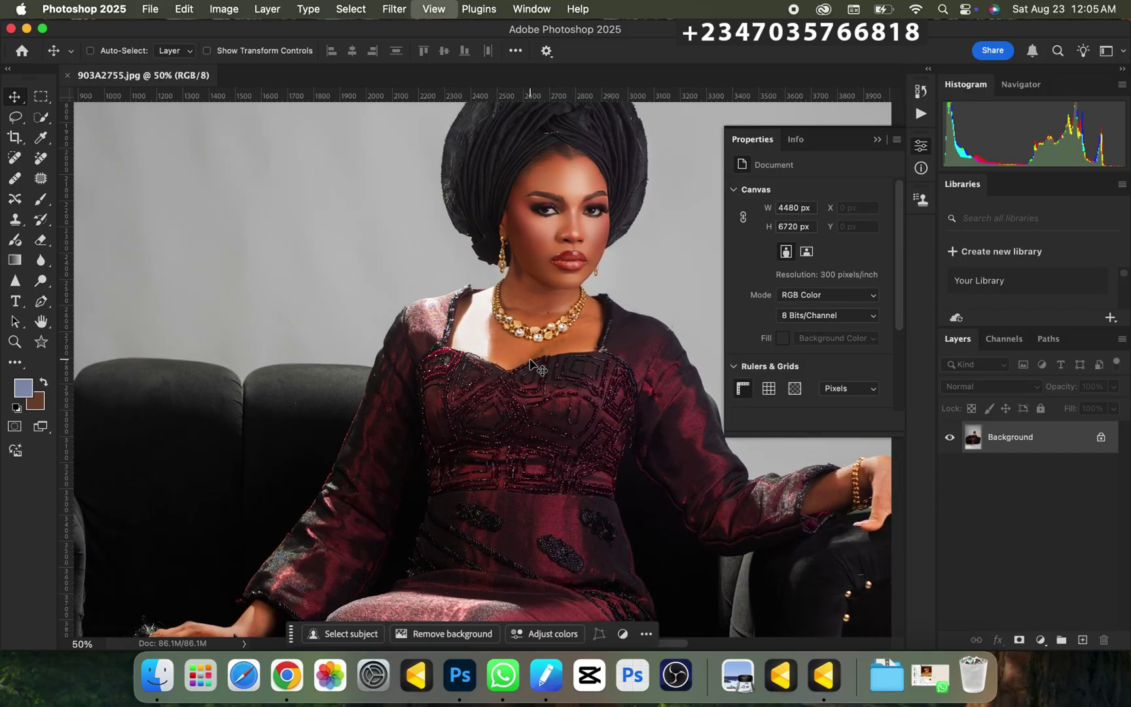
key("super+minus")
key("super+minus")
key("super+minus")
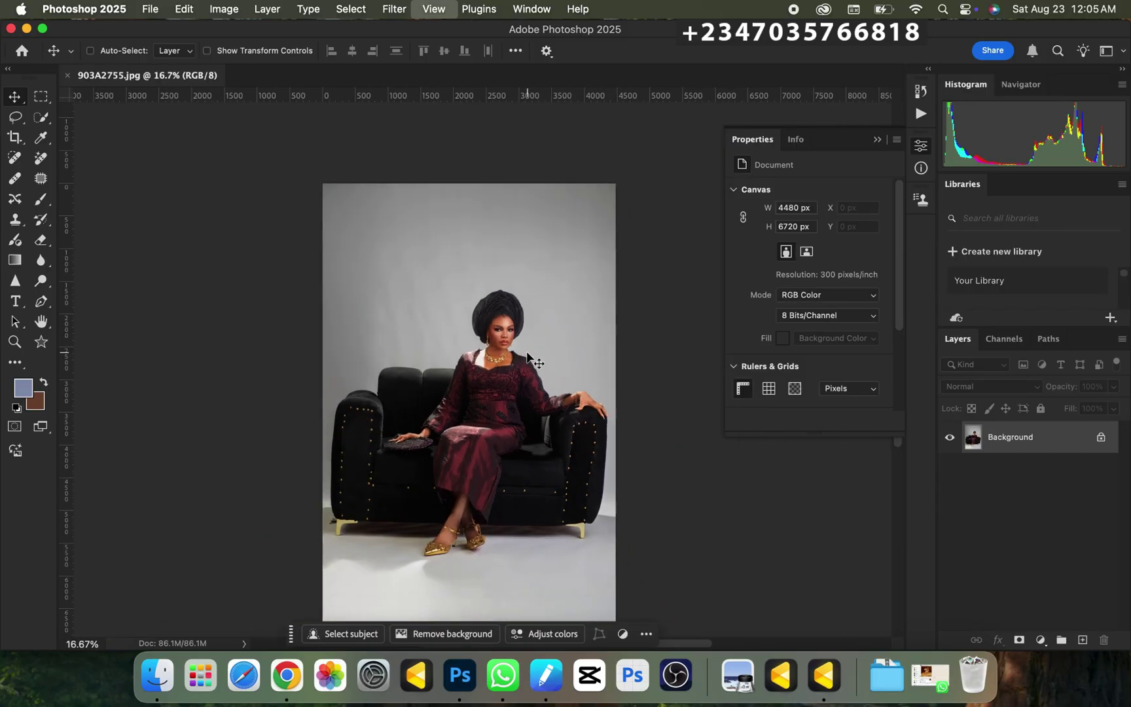
key("super+equal")
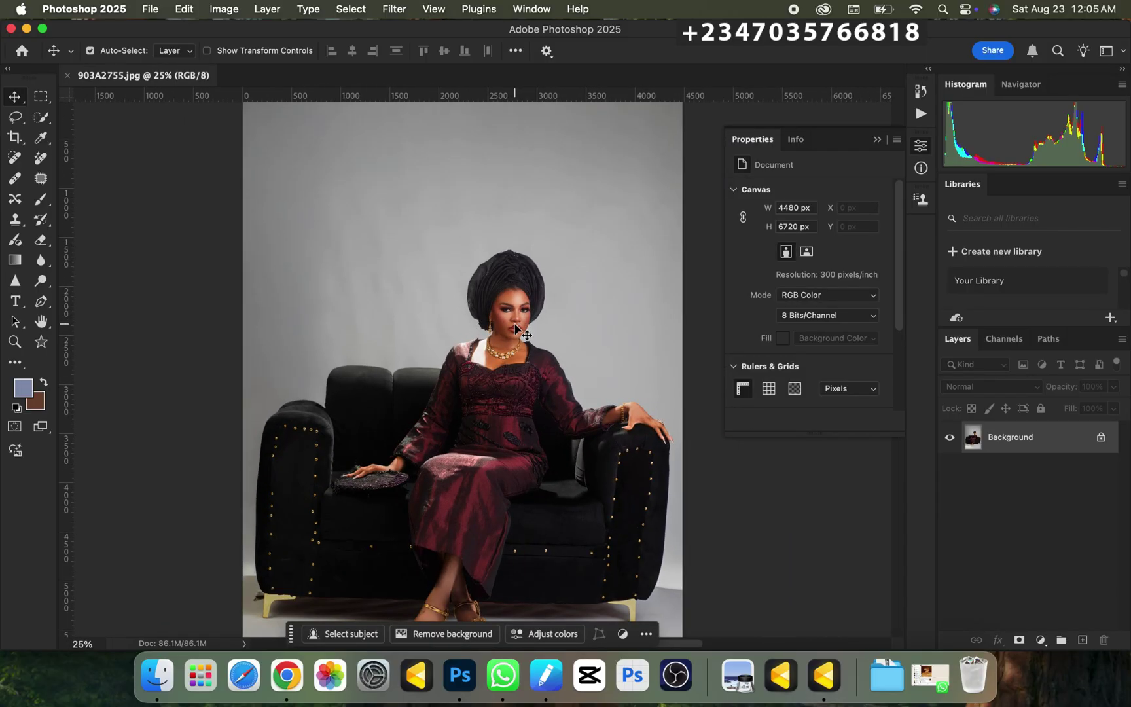
key("super+equal")
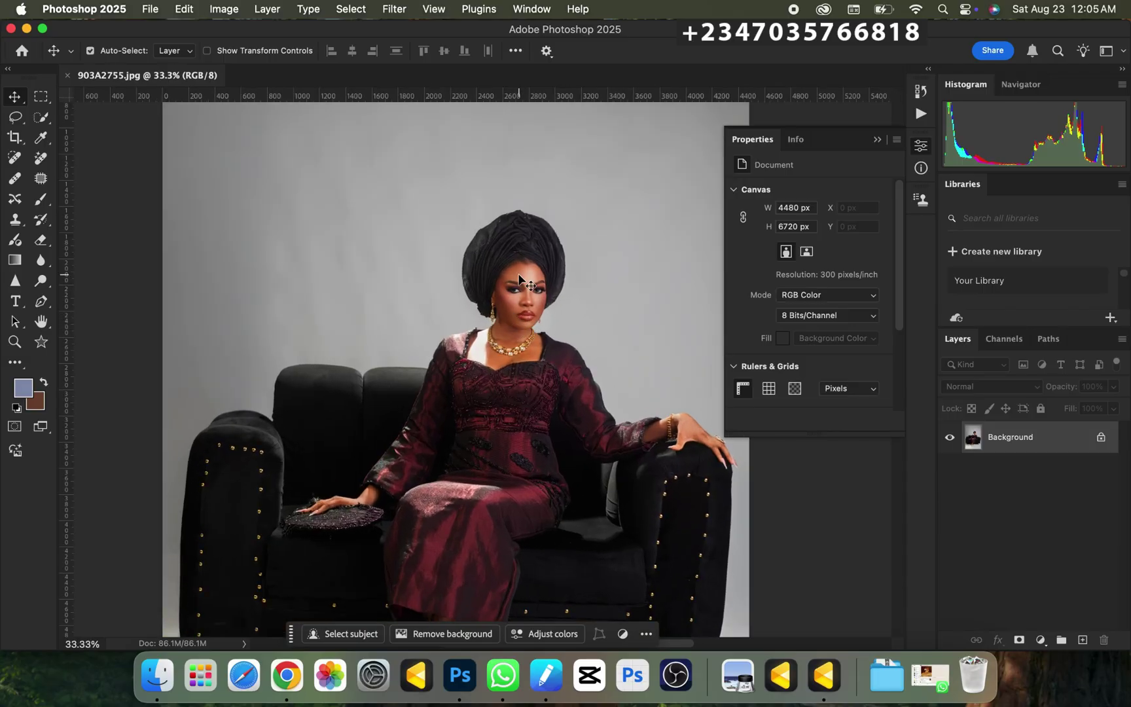
key("super+minus")
key("super+equal")
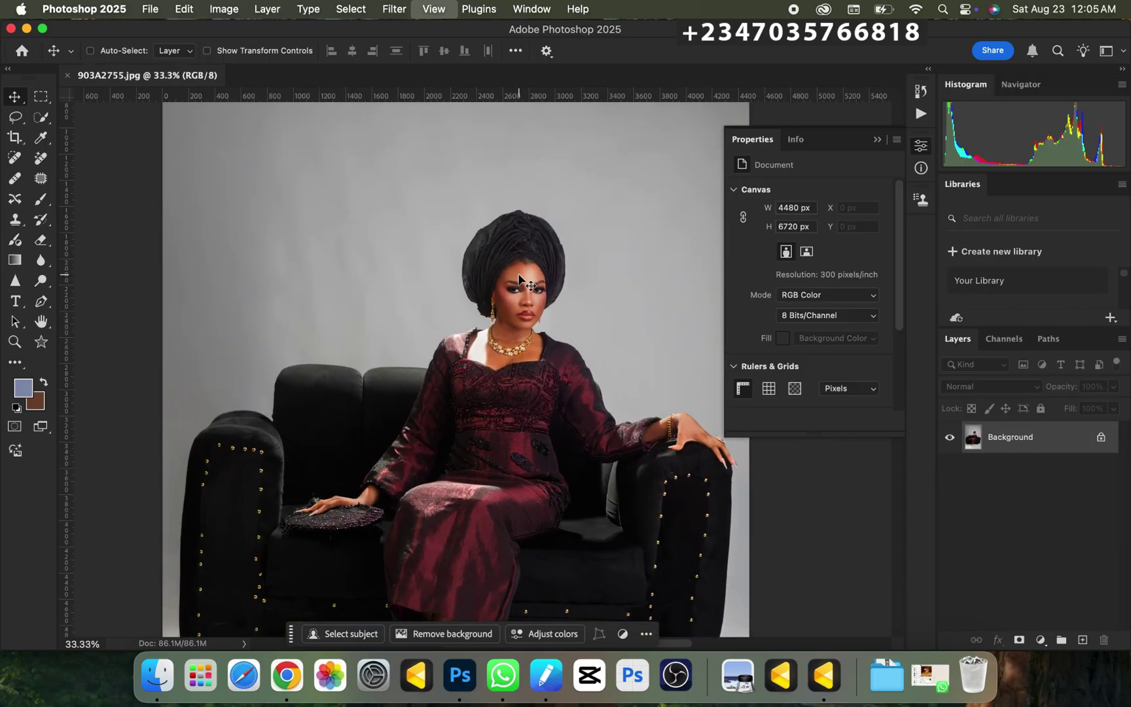
key("super+minus")
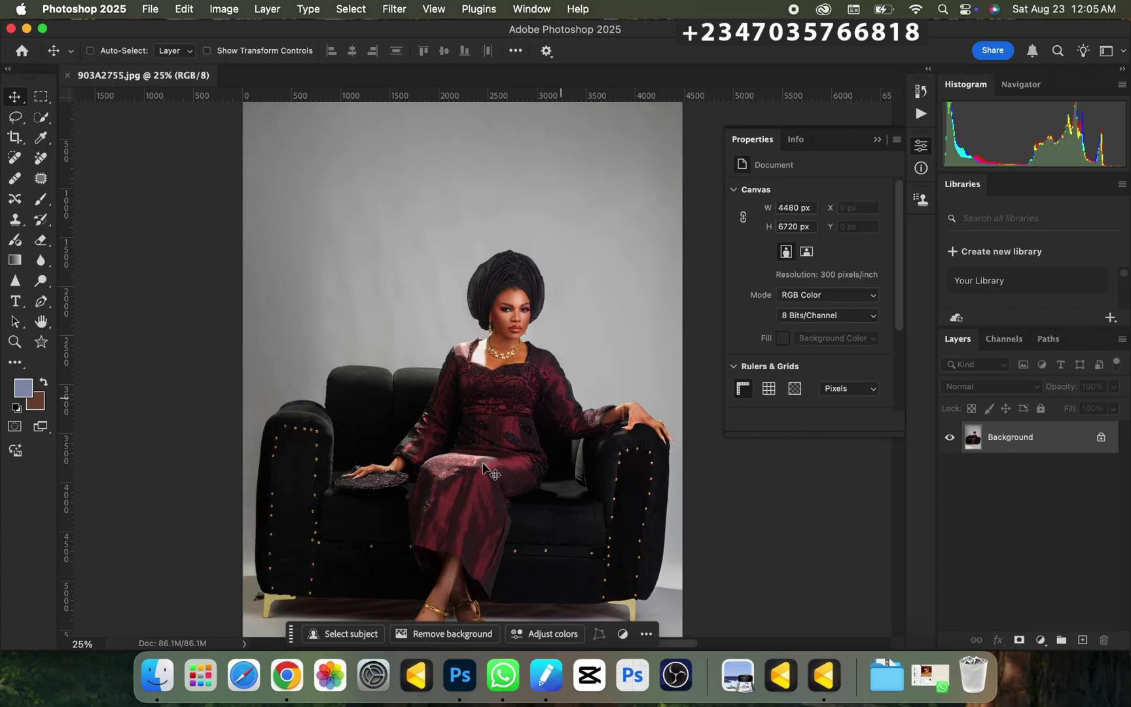
key("super+minus")
key("super+equal")
key("super+equal")
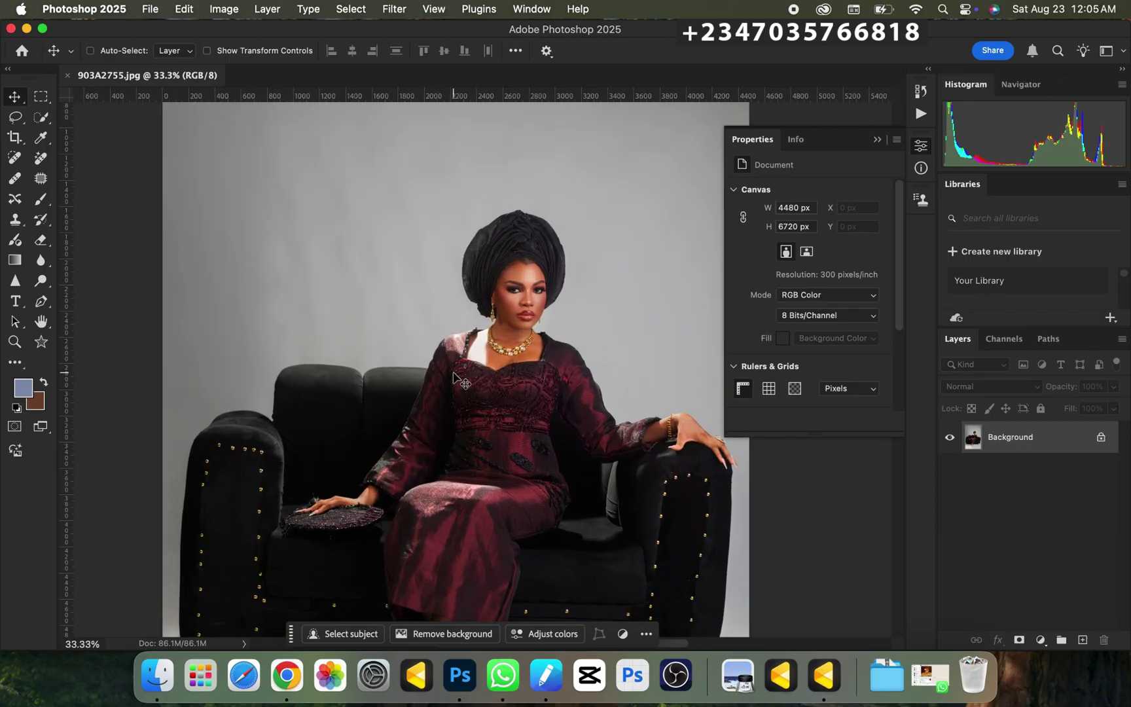
key("super+minus")
key("super+equal")
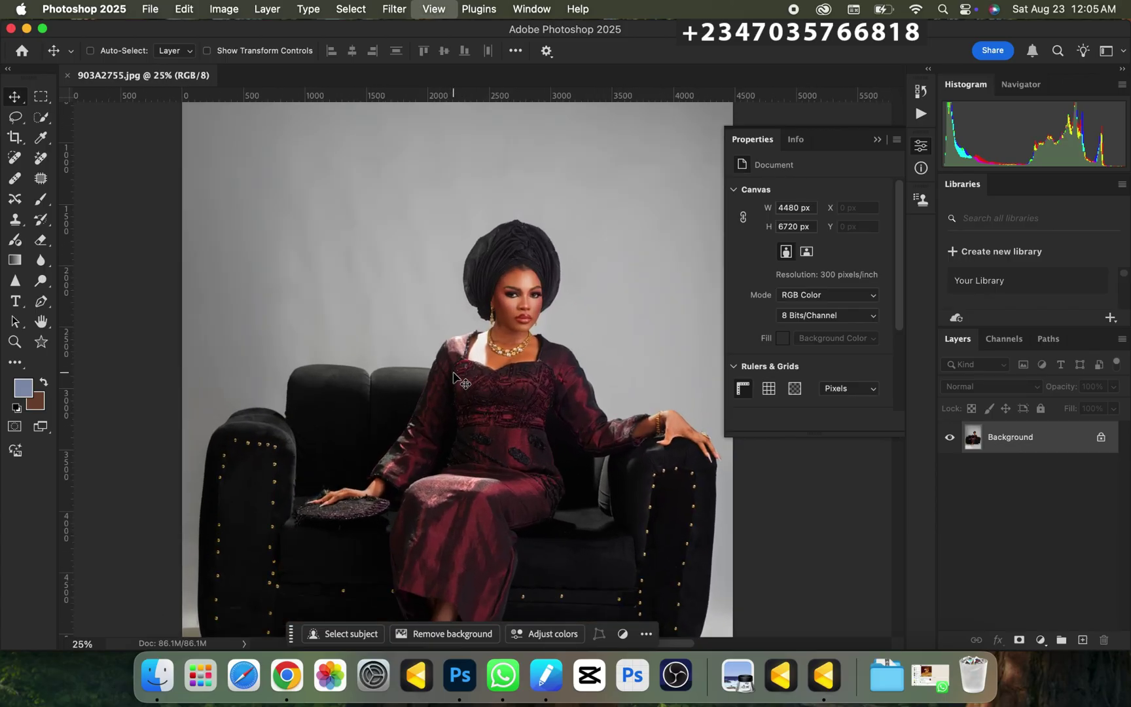
key("super+equal")
key("super+minus")
key("super+minus")
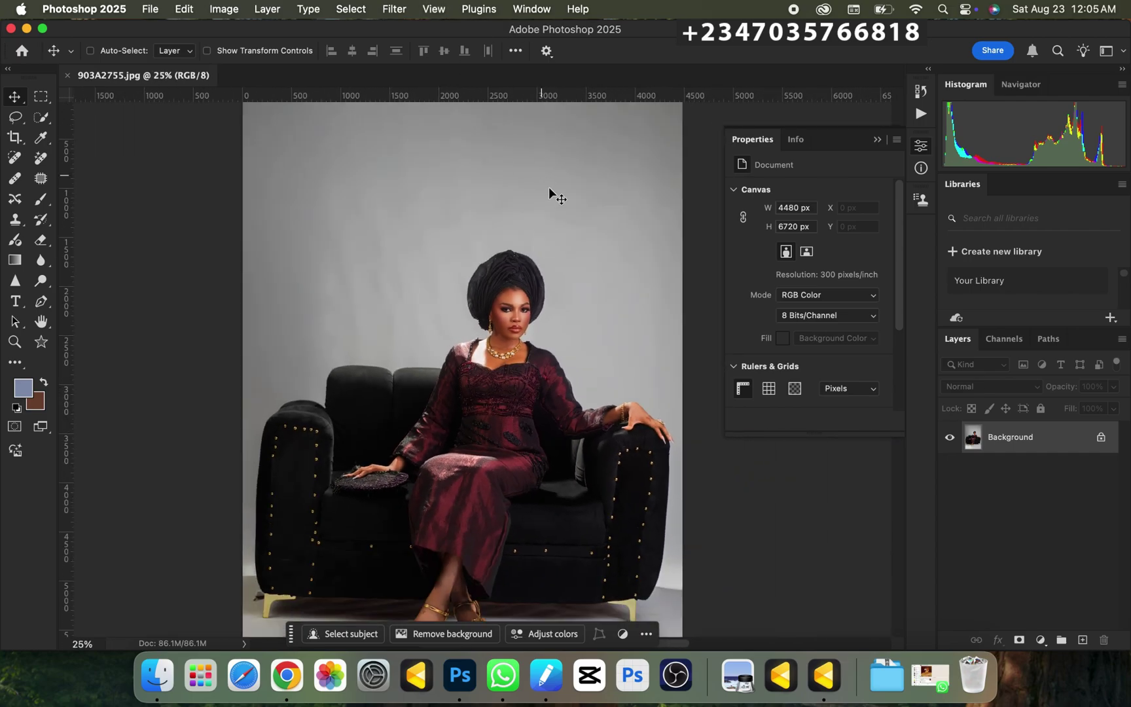
key("super+minus")
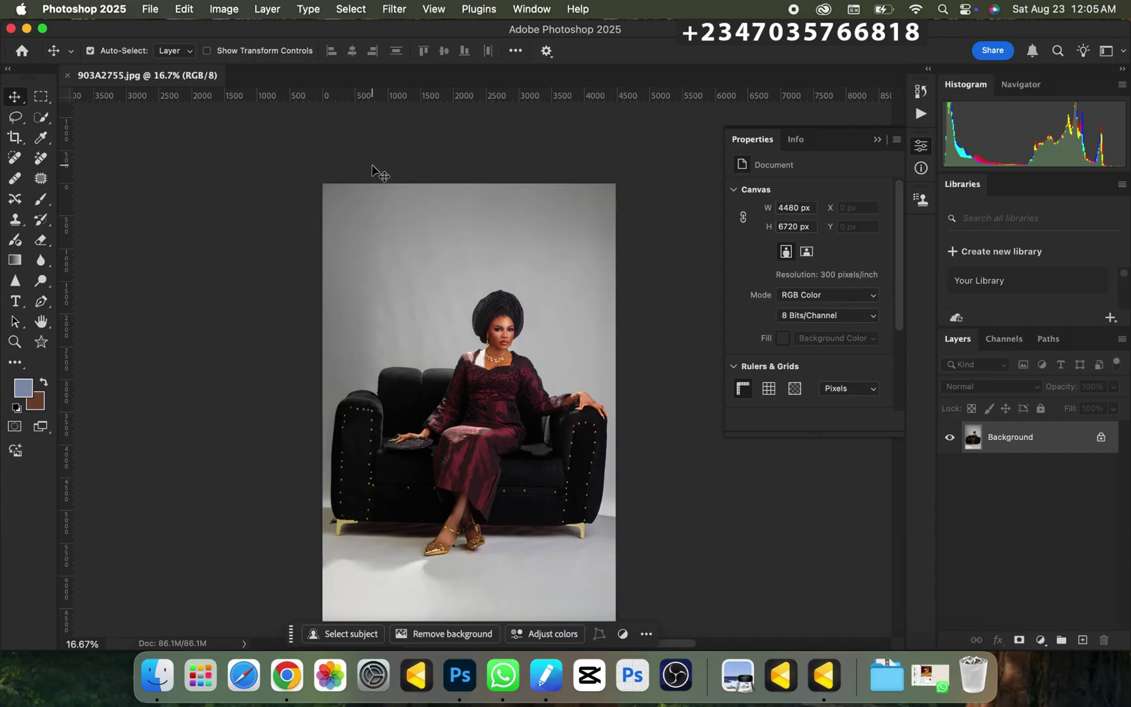
Set up a portrait 4:5 crop and extend its frame past the photo's sides and upper edge.
key("c")
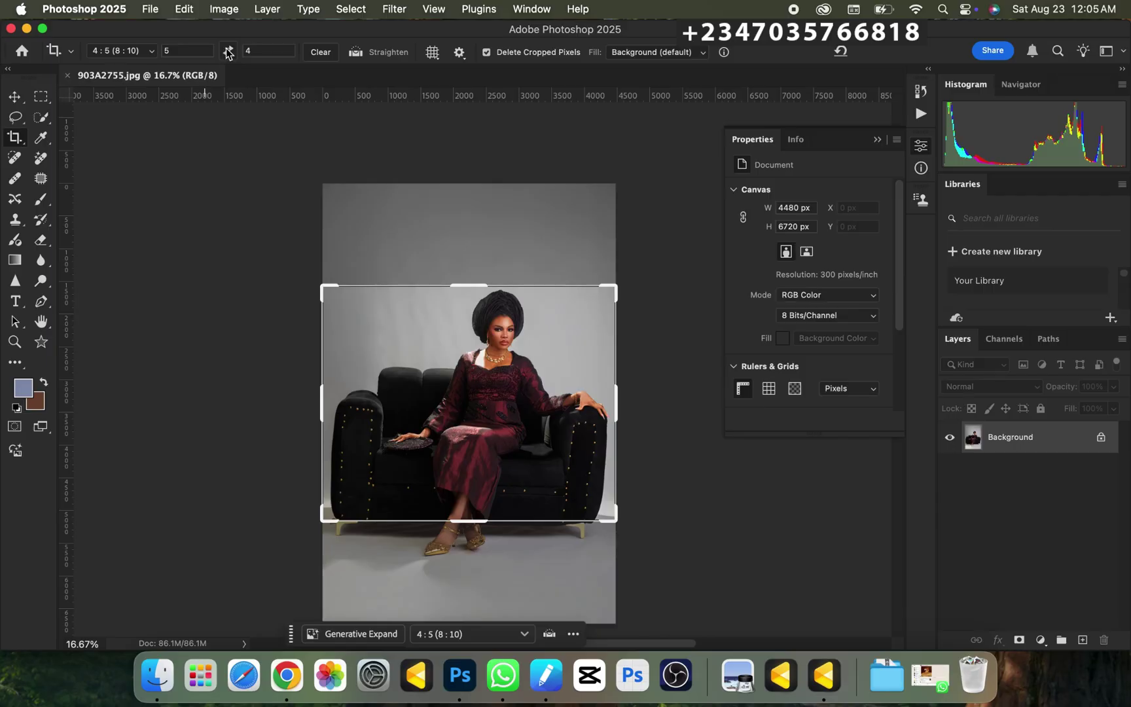
left_click(227, 53)
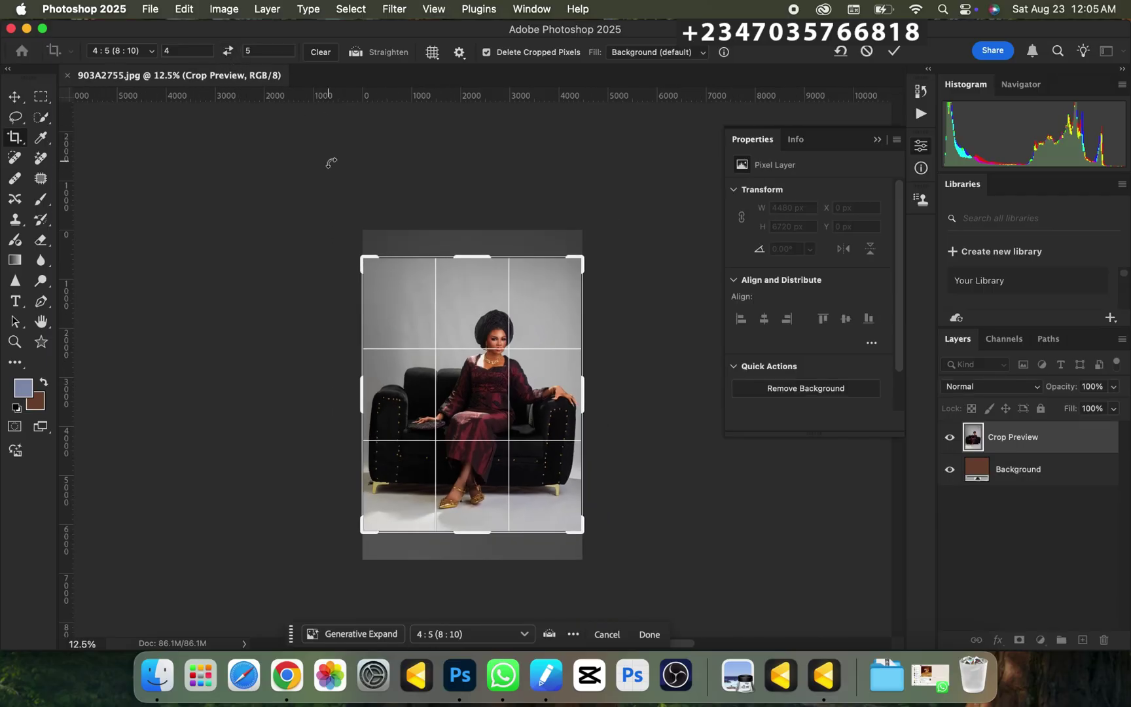
left_click_drag(468, 253, 467, 236)
left_click_drag(473, 551, 469, 550)
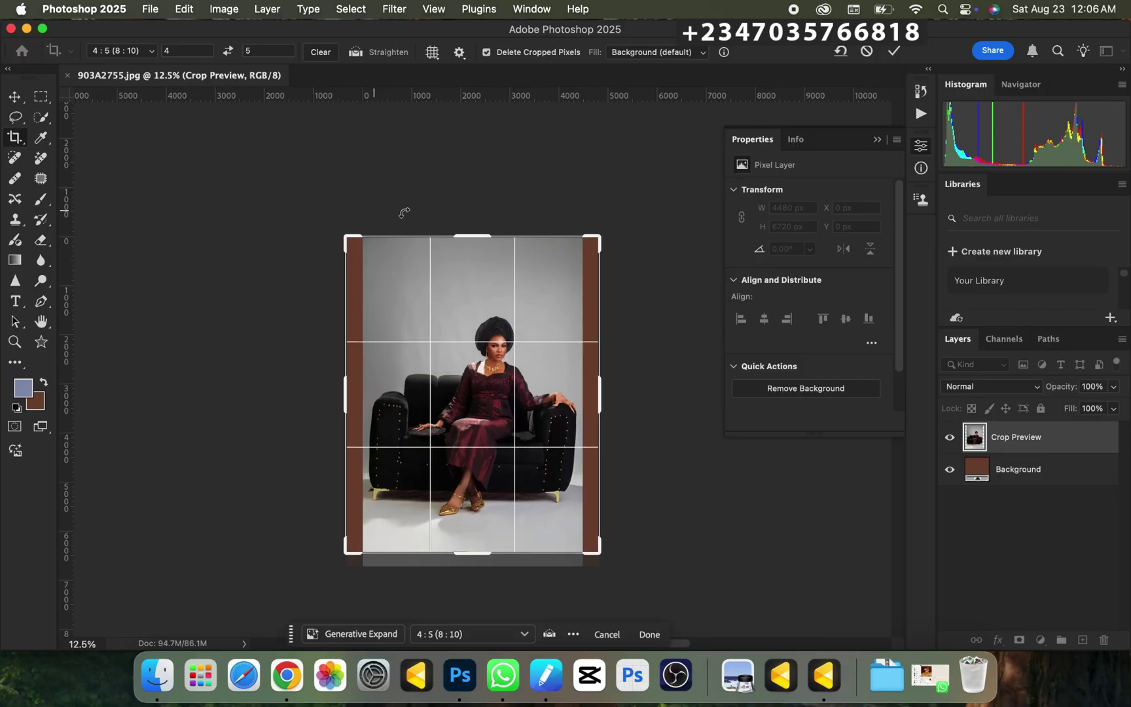
left_click_drag(479, 231, 468, 222)
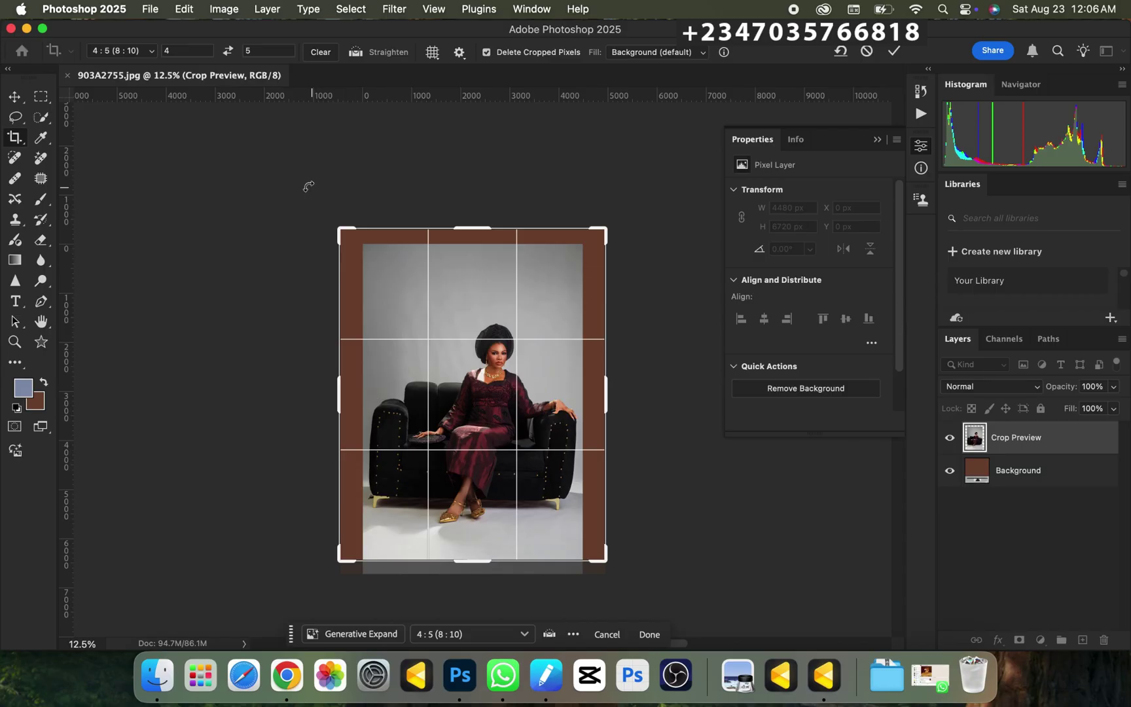
Rotate the photo slightly counterclockwise inside the crop frame to level the sofa, and apply the crop.
key("super+equal")
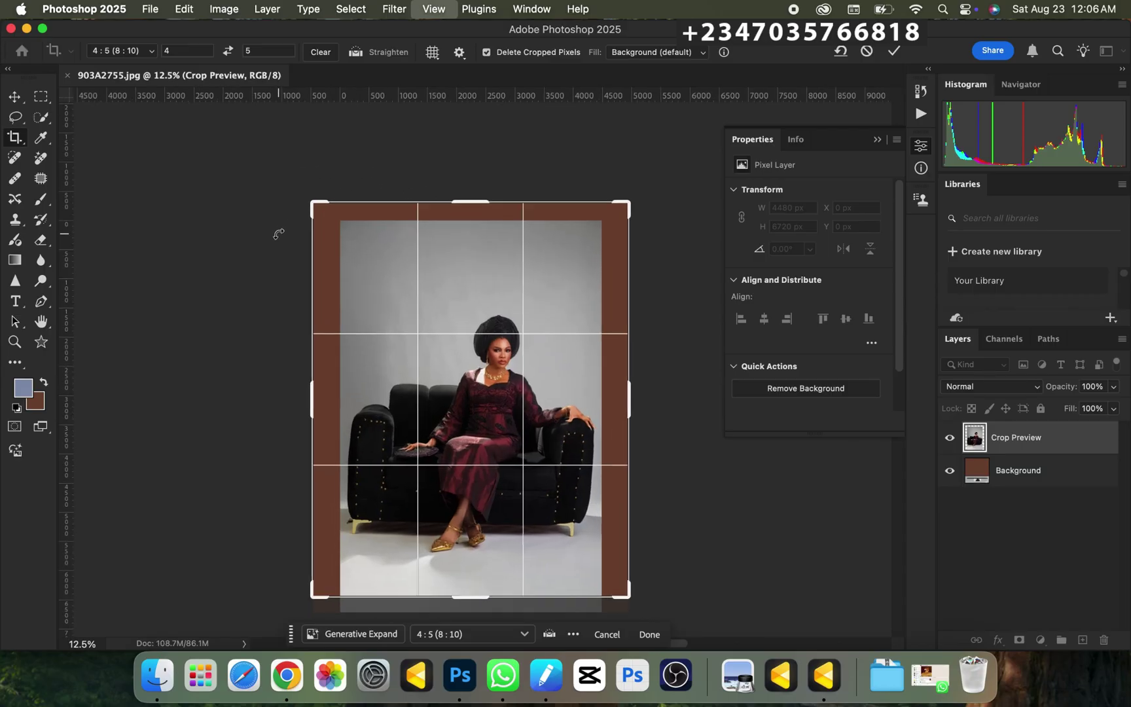
key("super+minus")
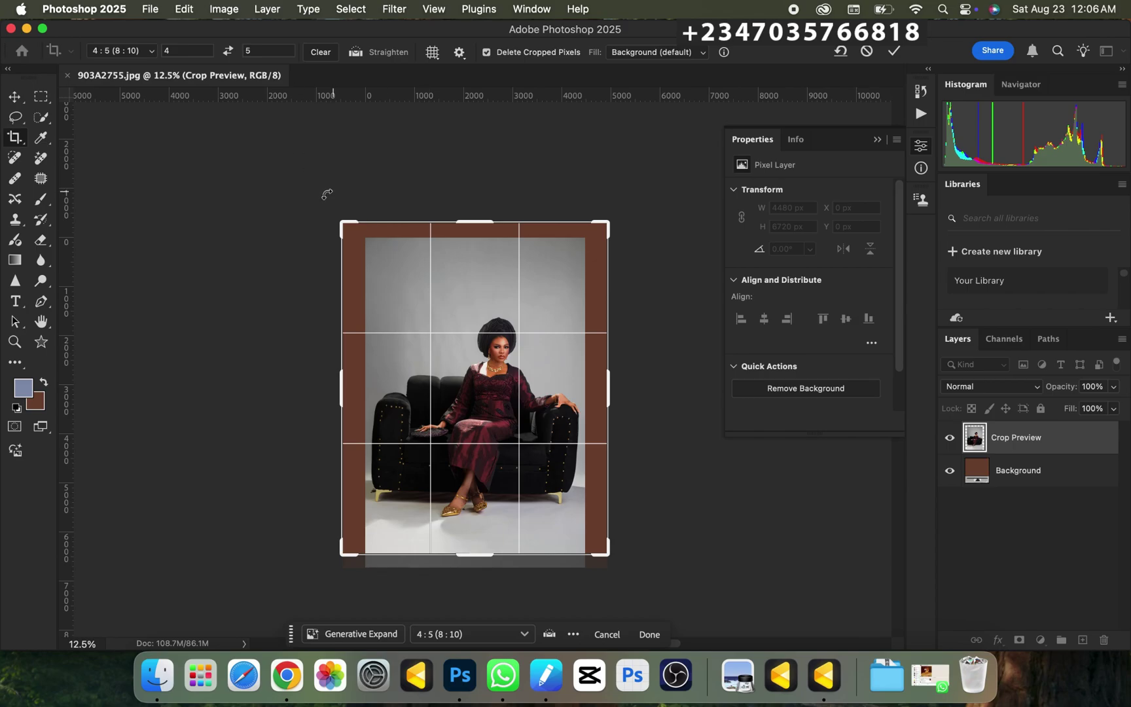
left_click_drag(326, 195, 315, 200)
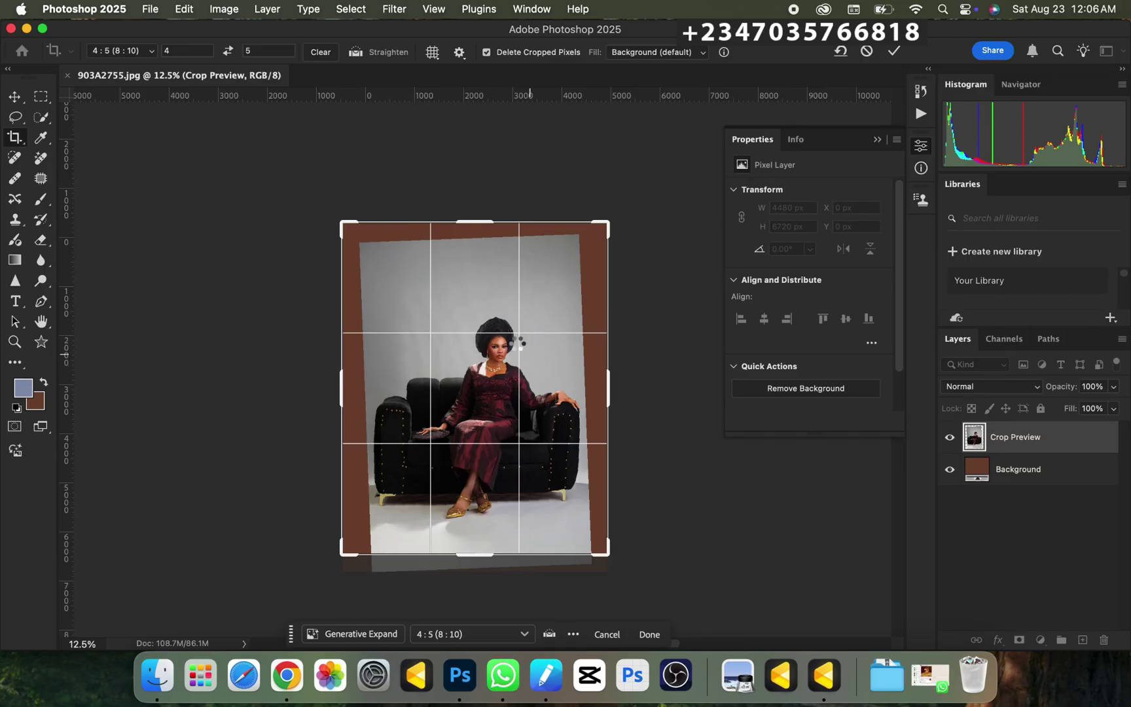
key("Return")
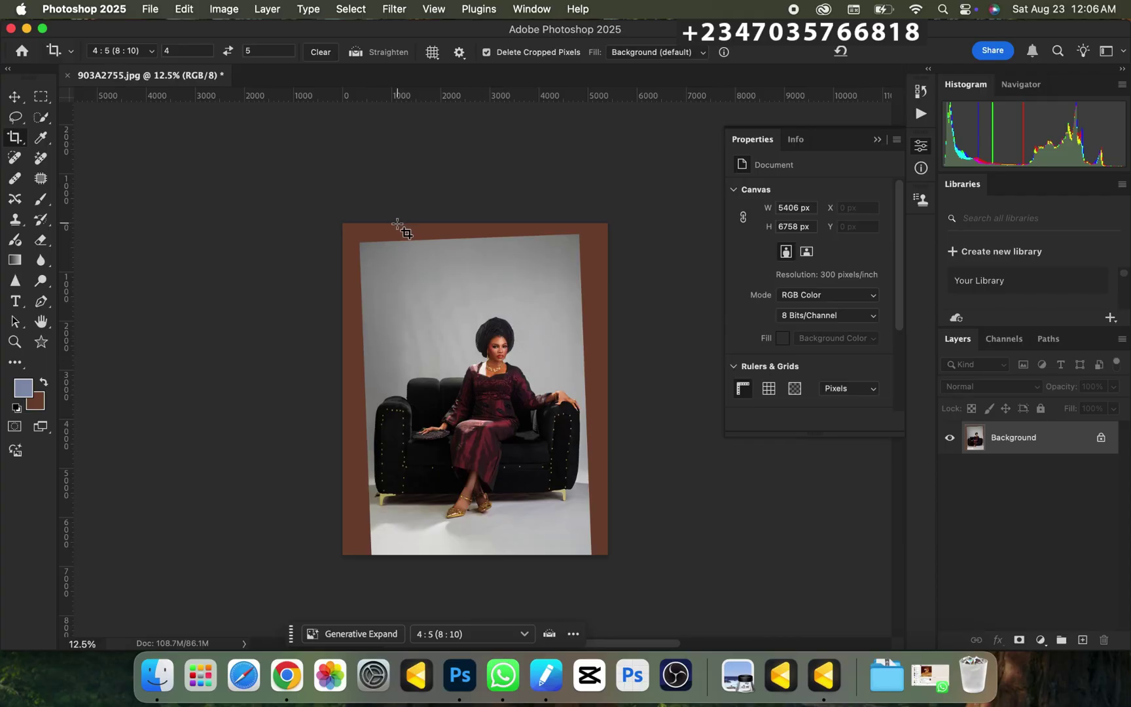
Duplicate the background layer and select the woman together with the sofa on the copy.
key("super")
key("super+j")
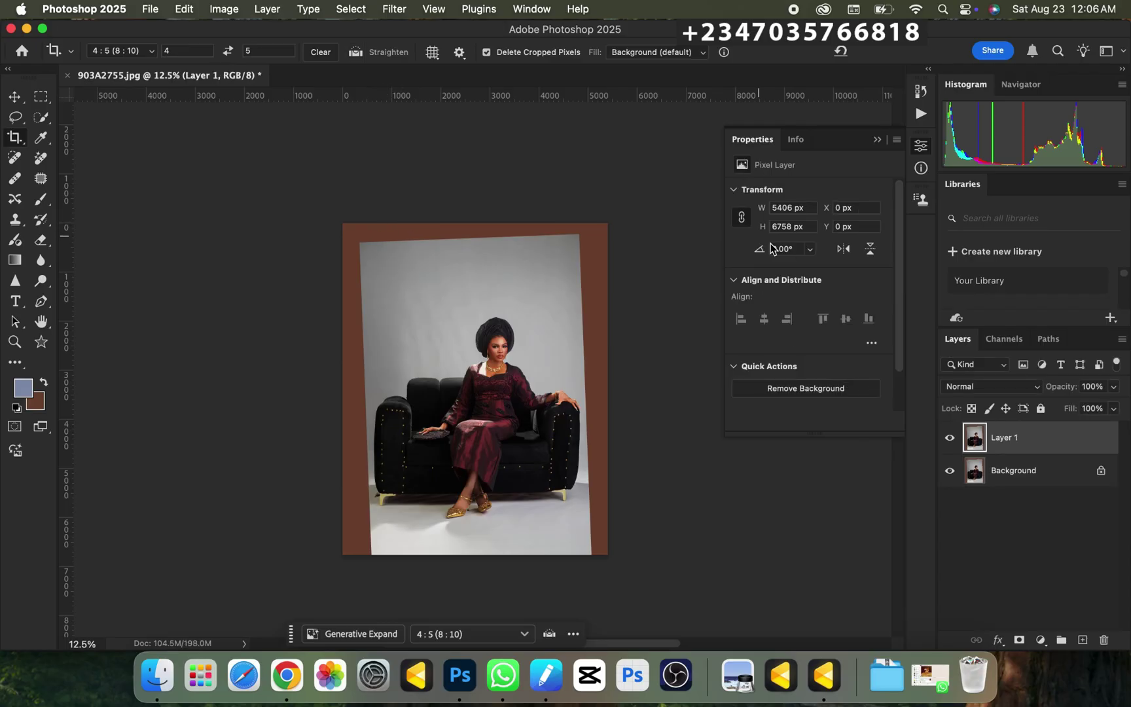
left_click(37, 119)
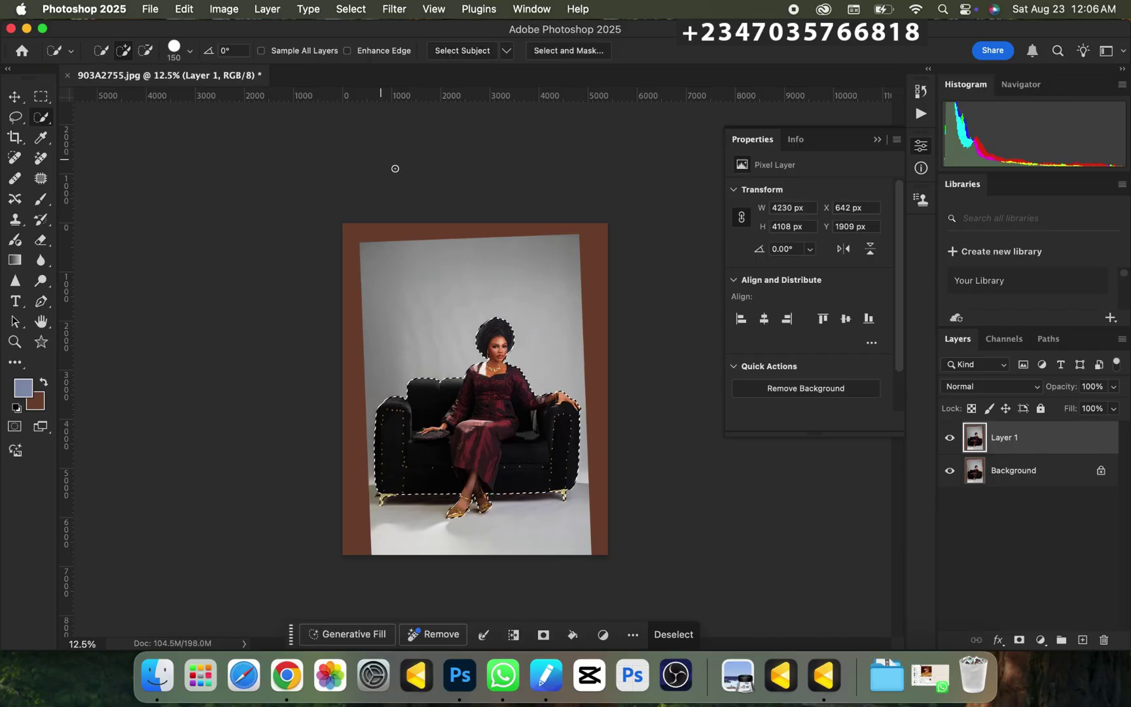
Inspect the selection edges around the woman, her shoes, the sofa and her hand on the armrest.
key("super+equal")
key("super+equal")
key("super+equal")
left_click_drag(553, 441, 496, 303)
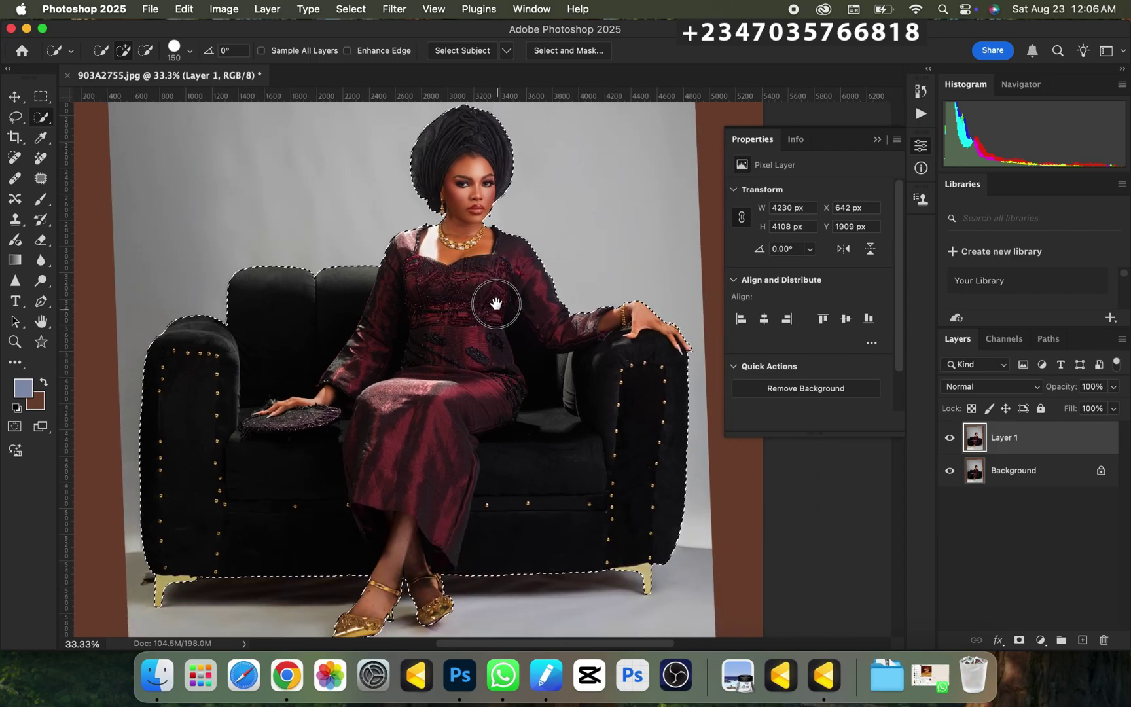
key("super+equal")
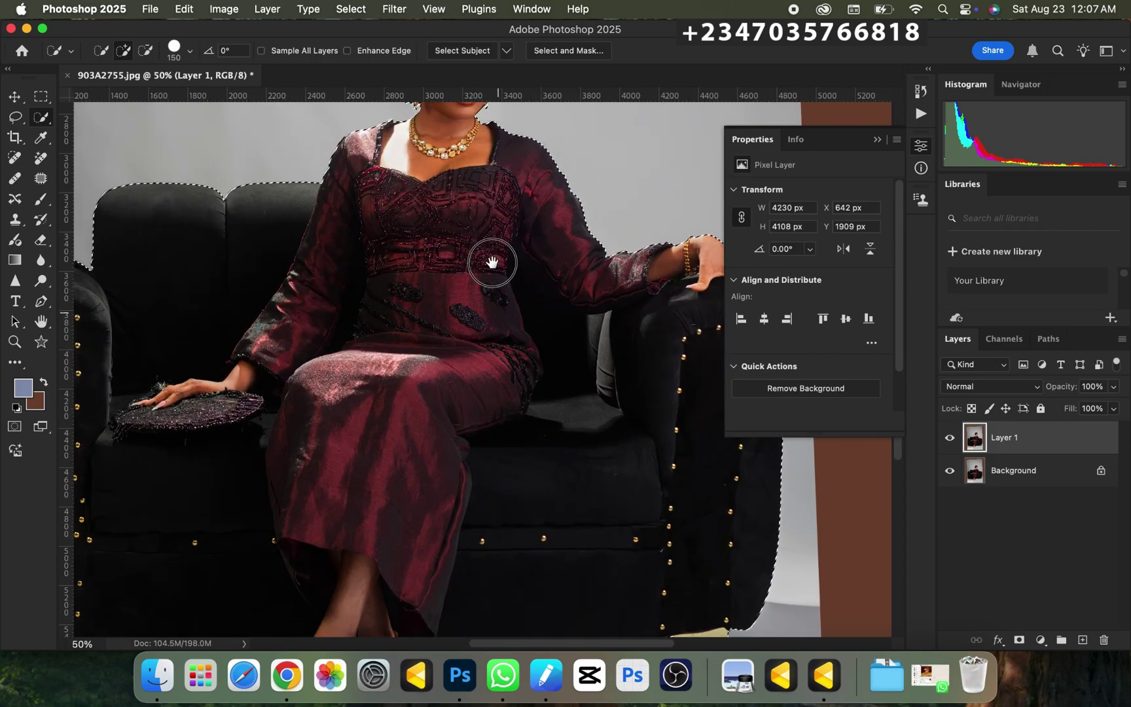
scroll(493, 262, "down", 5)
scroll(437, 293, "up", 1)
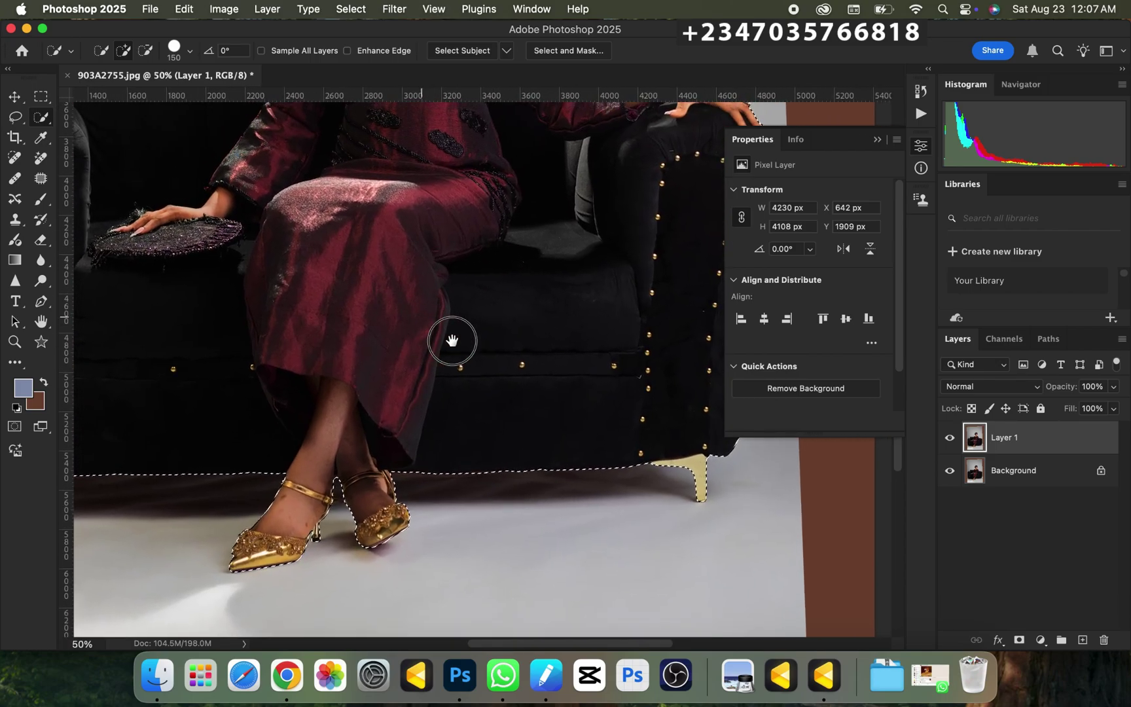
left_click_drag(452, 340, 503, 413)
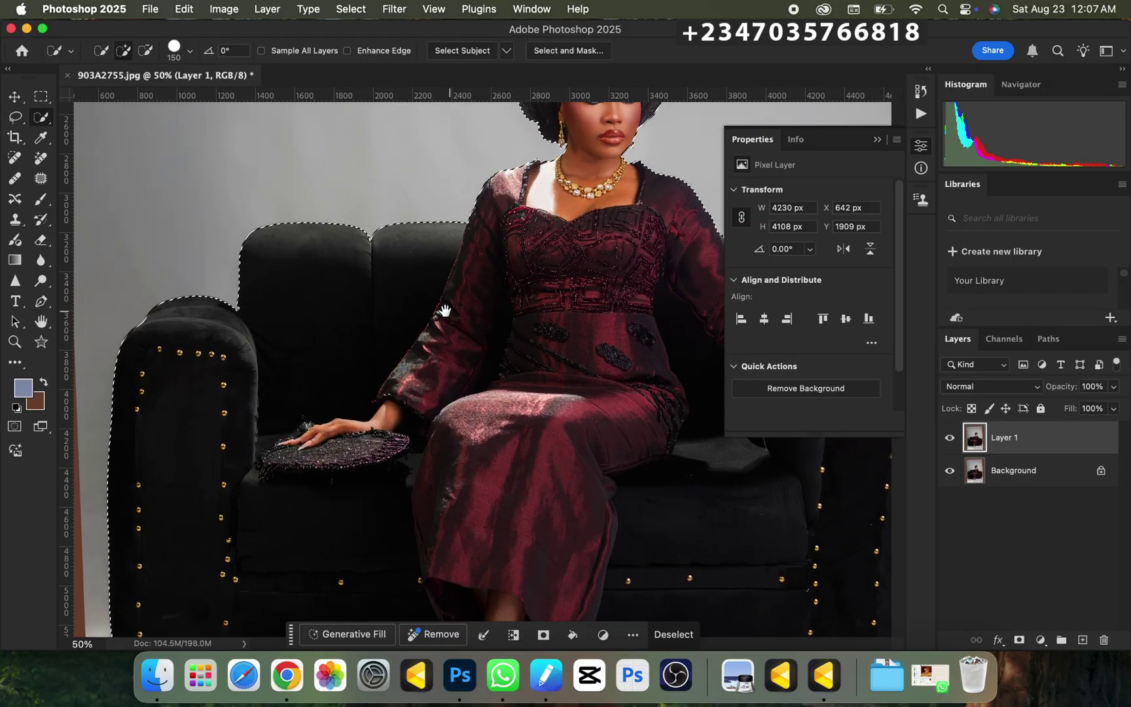
scroll(508, 266, "right", 10)
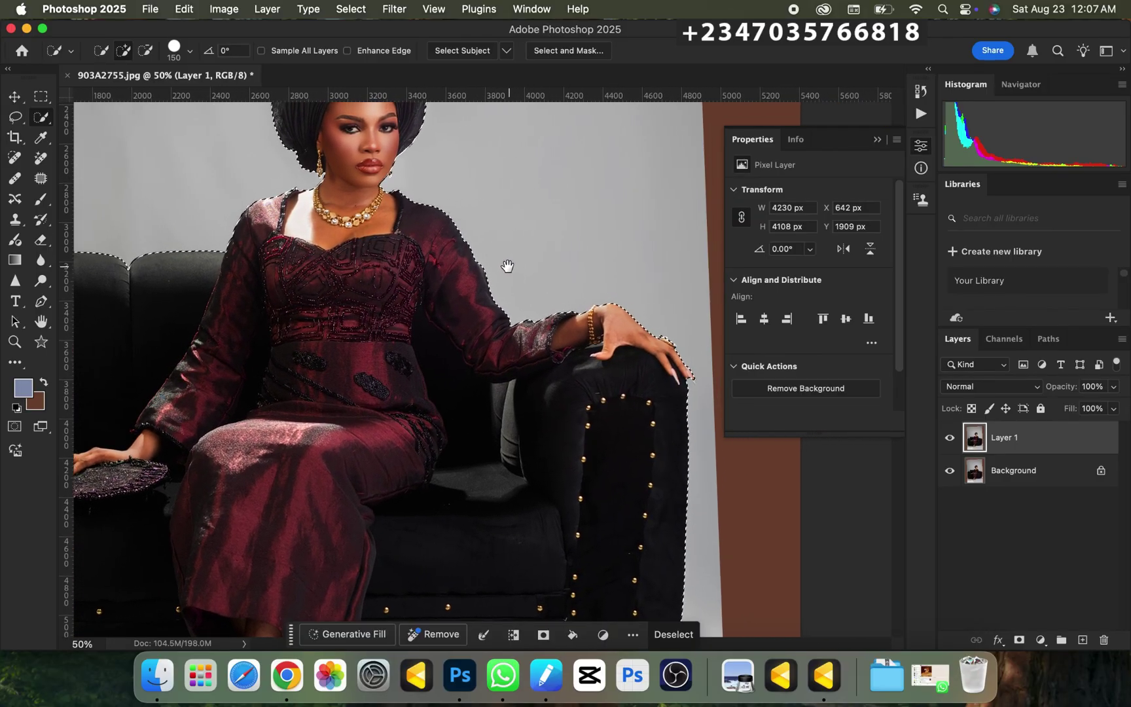
key("super+equal")
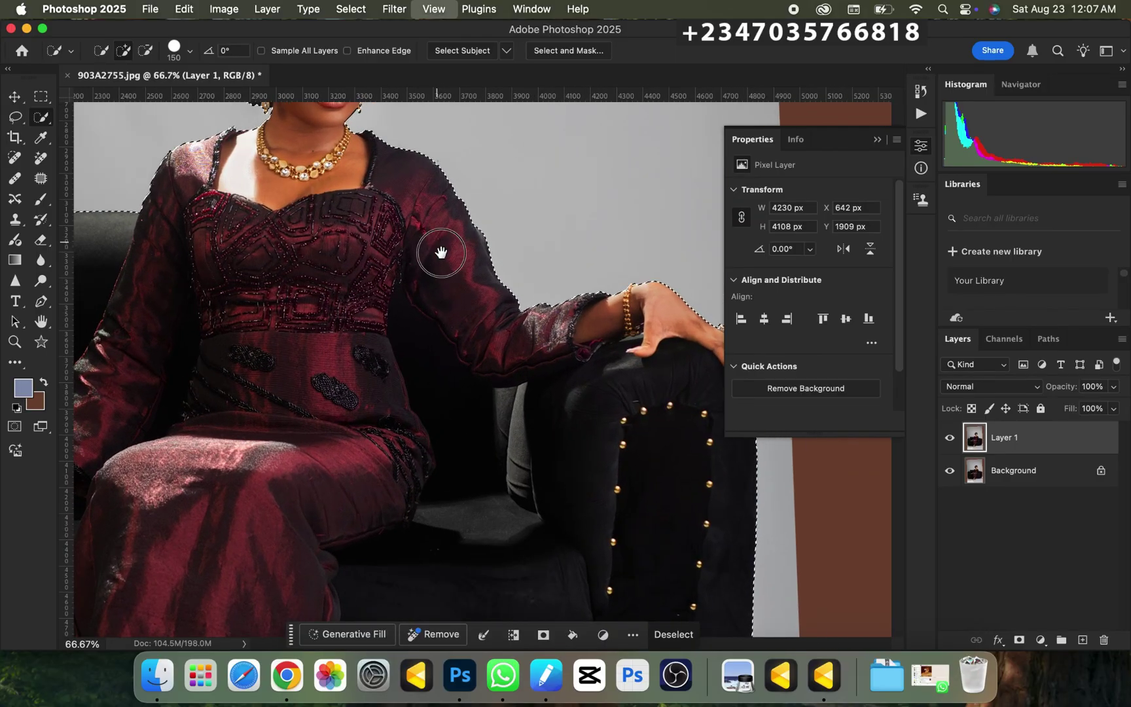
left_click_drag(439, 253, 488, 445)
mouse_move(430, 303)
left_mouse_down()
mouse_move(439, 366)
mouse_move(484, 354)
mouse_move(422, 296)
left_mouse_up()
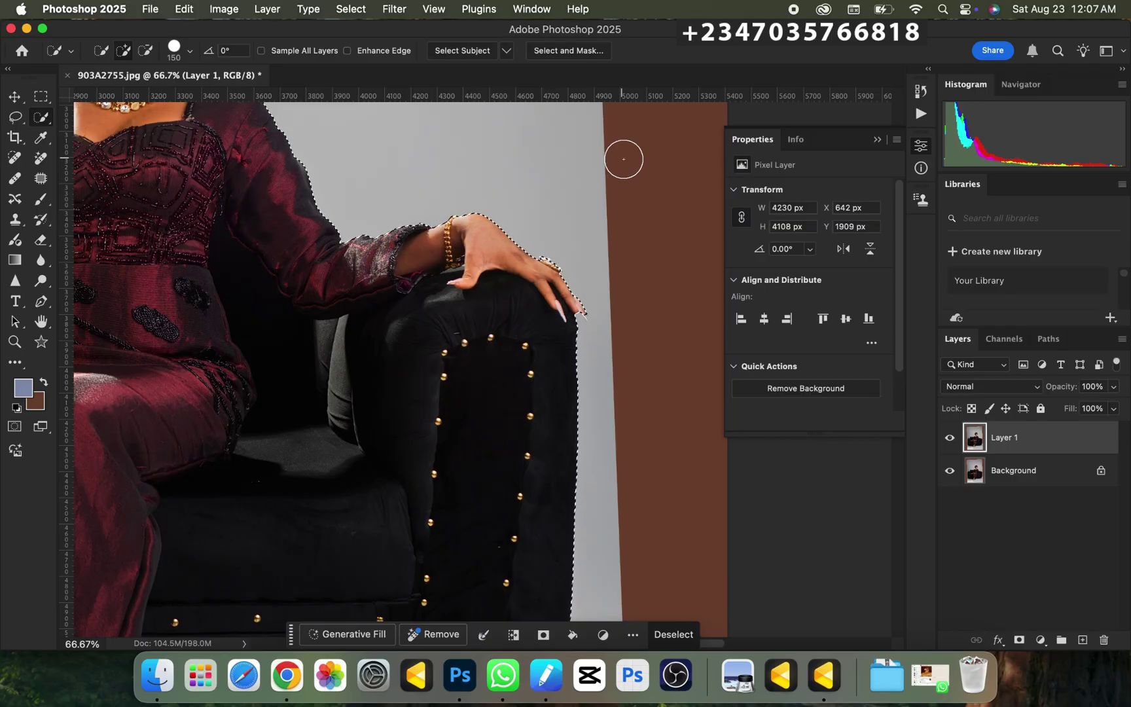
Add the missing nail tip on the armrest hand to the selection with the Polygonal Lasso, in add-to-selection mode.
key("super+equal")
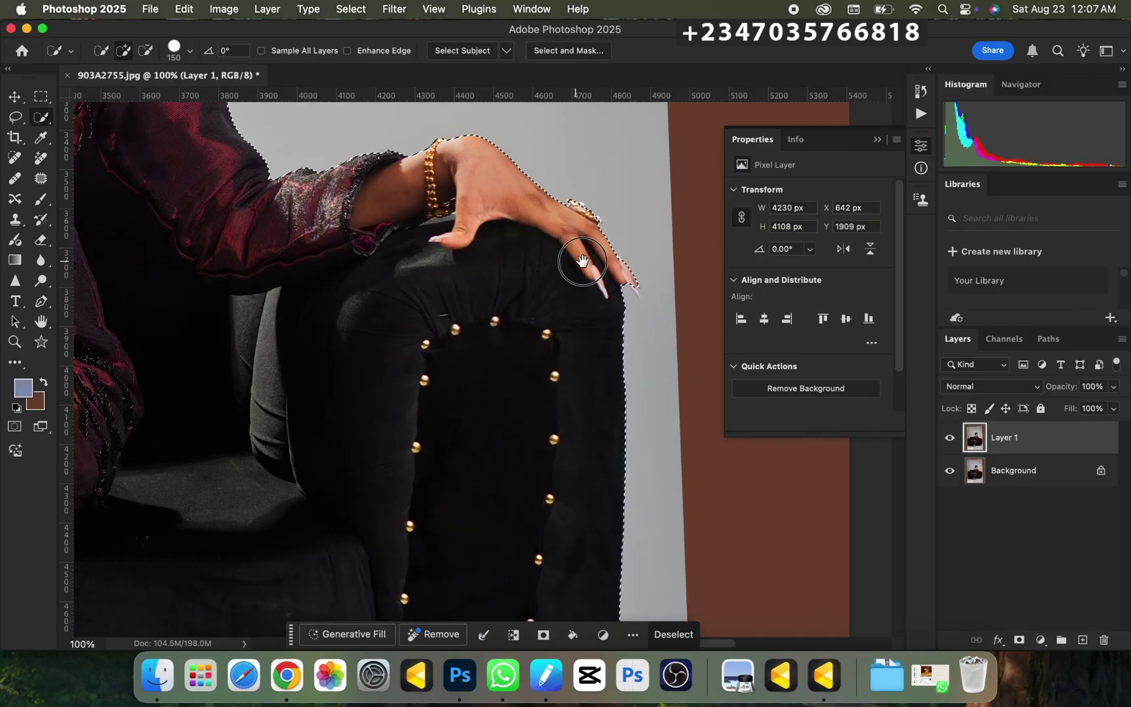
left_click_drag(601, 266, 494, 266)
left_click(15, 117)
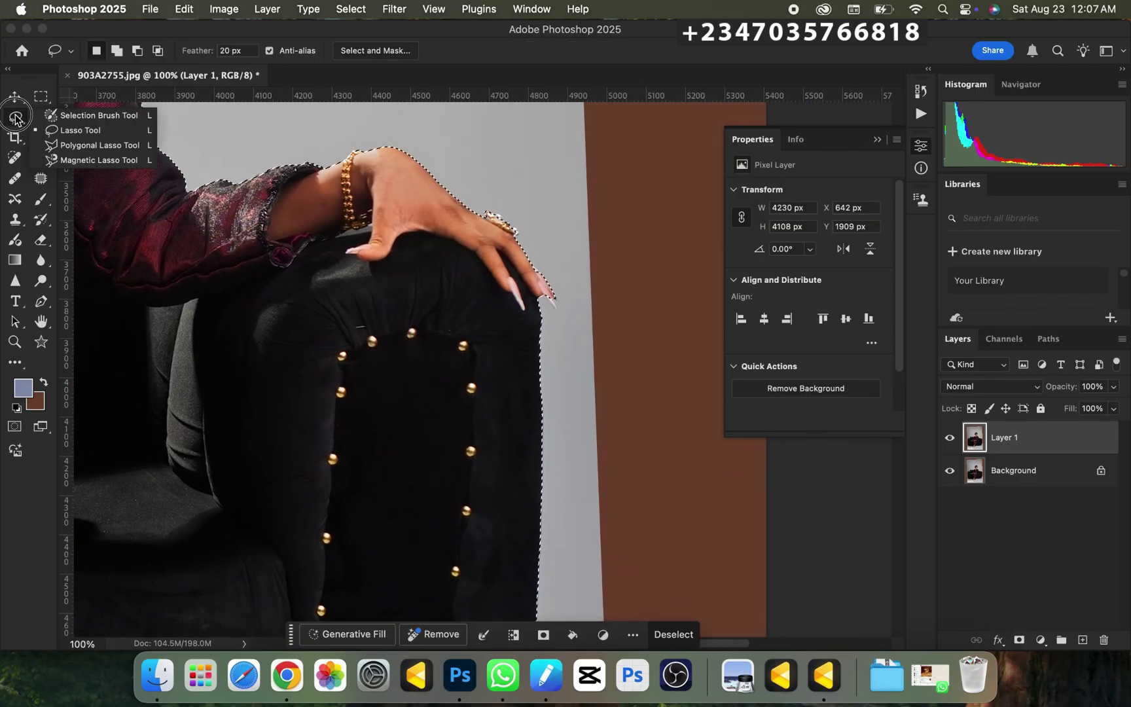
left_click(72, 144)
key("super+equal")
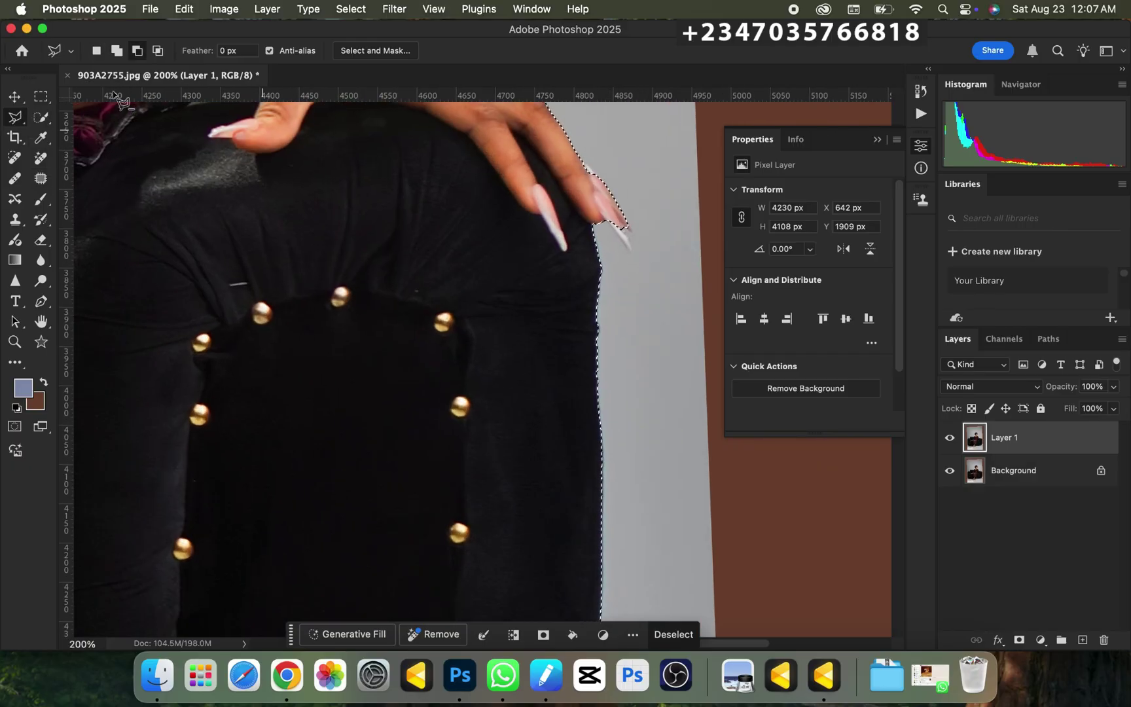
left_click(116, 51)
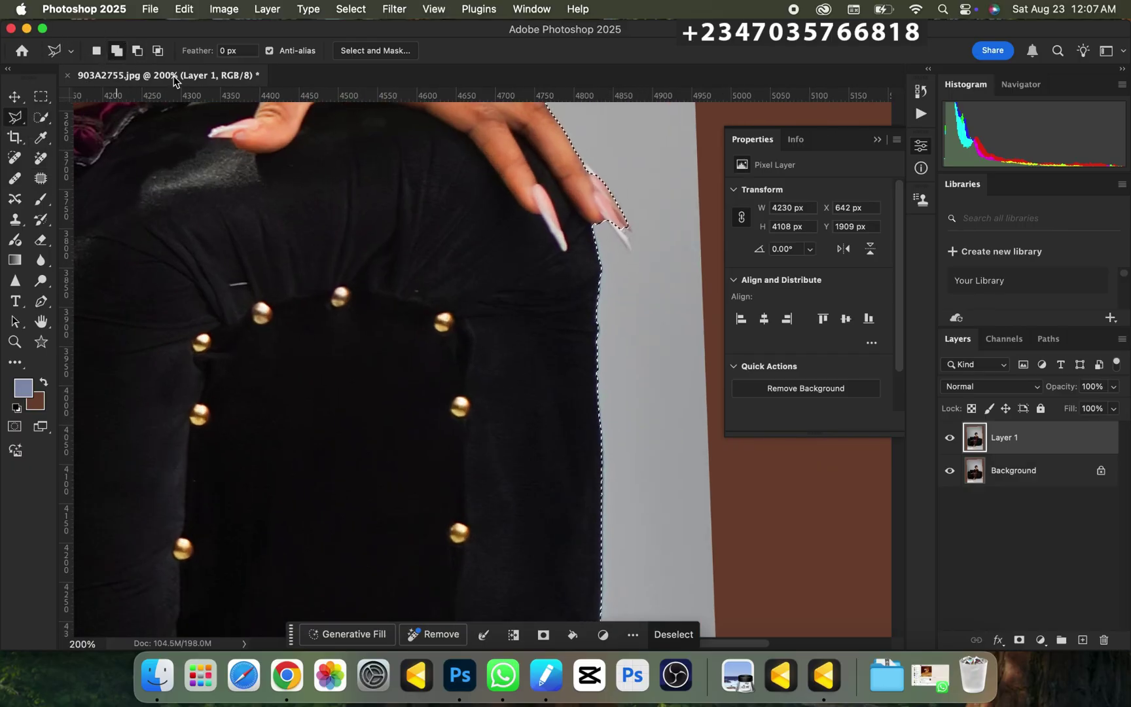
left_click(604, 222)
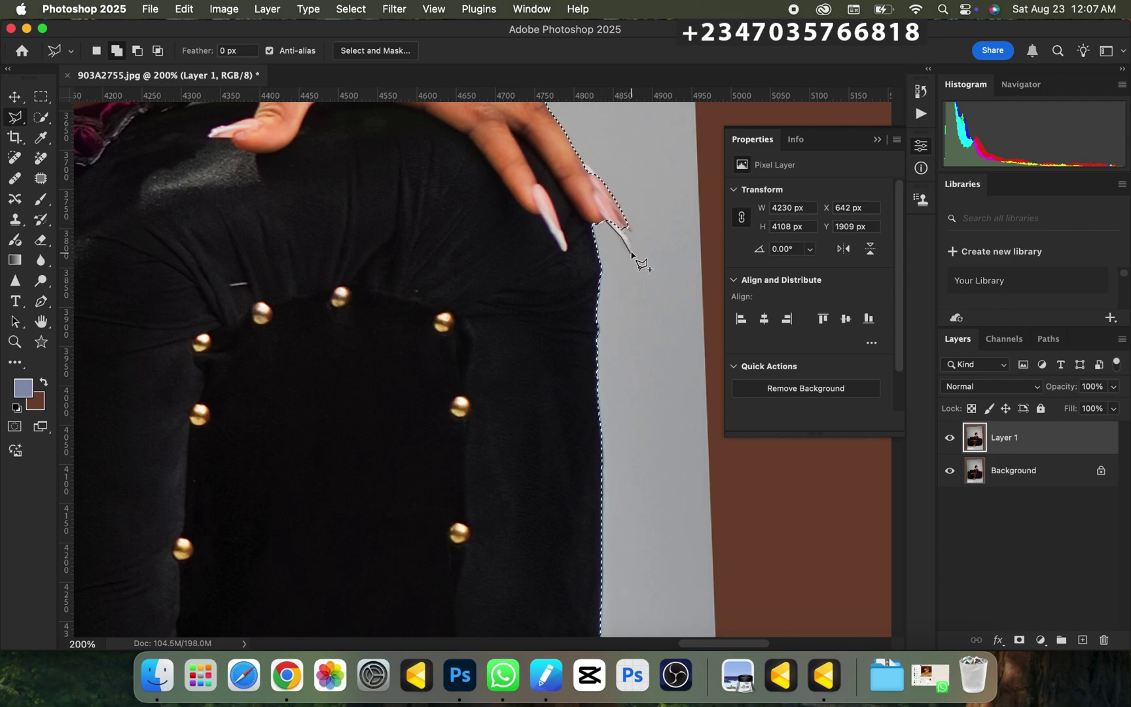
left_click(631, 254)
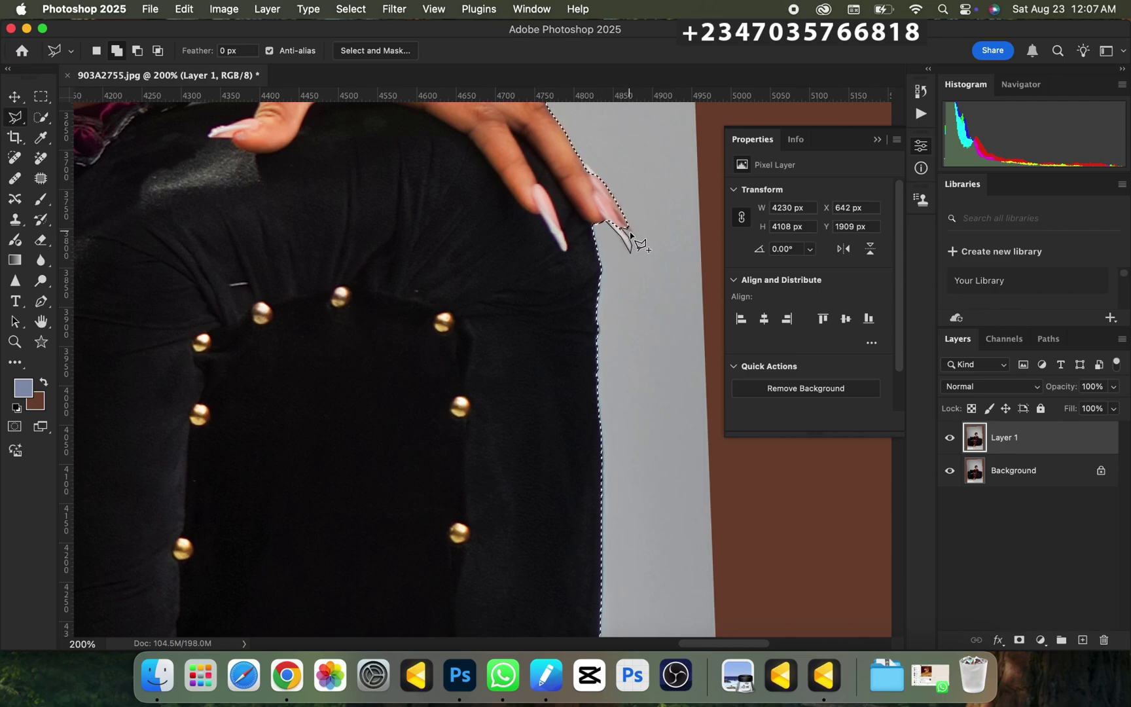
left_click(633, 233)
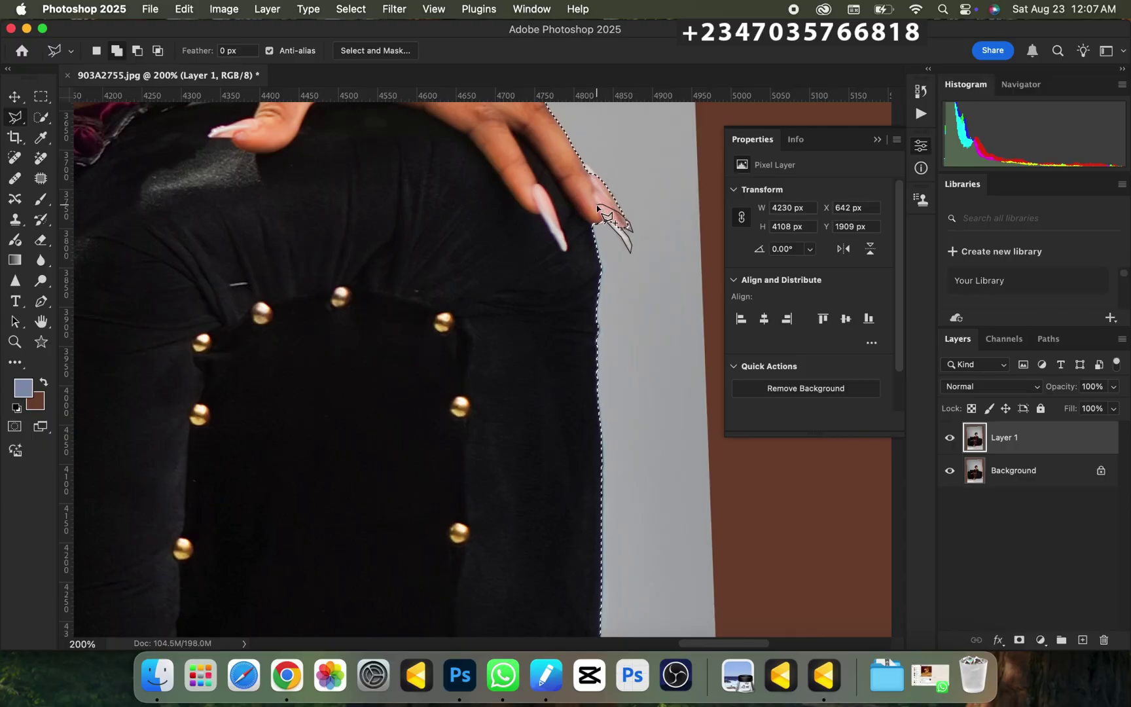
left_click(601, 211)
Add the missed finger edge and the gold ring on the armrest hand to the selection.
scroll(626, 263, "up", 5)
scroll(626, 262, "left", 1)
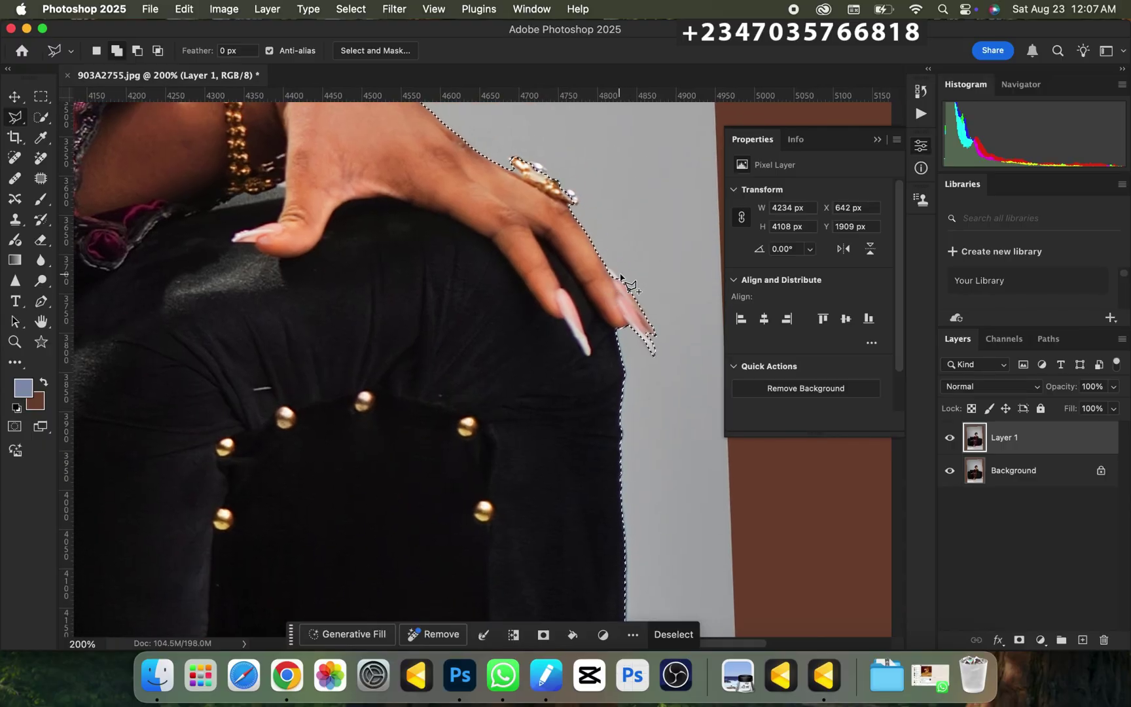
left_click(626, 286)
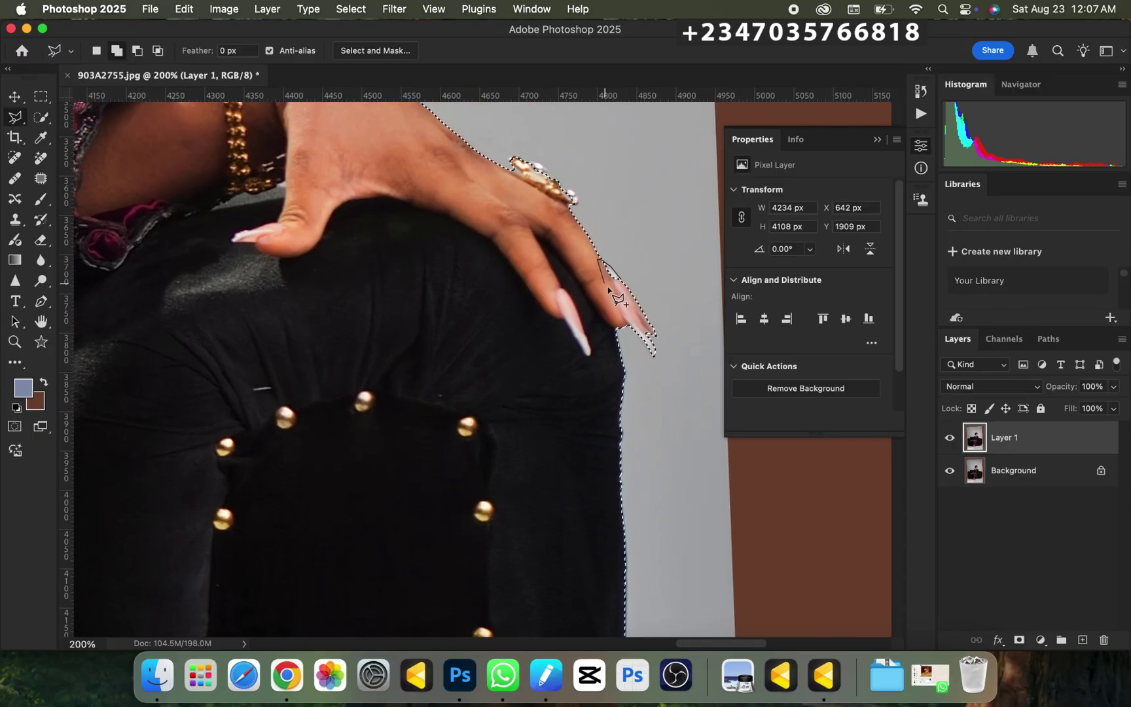
left_click(609, 288)
left_click(570, 204)
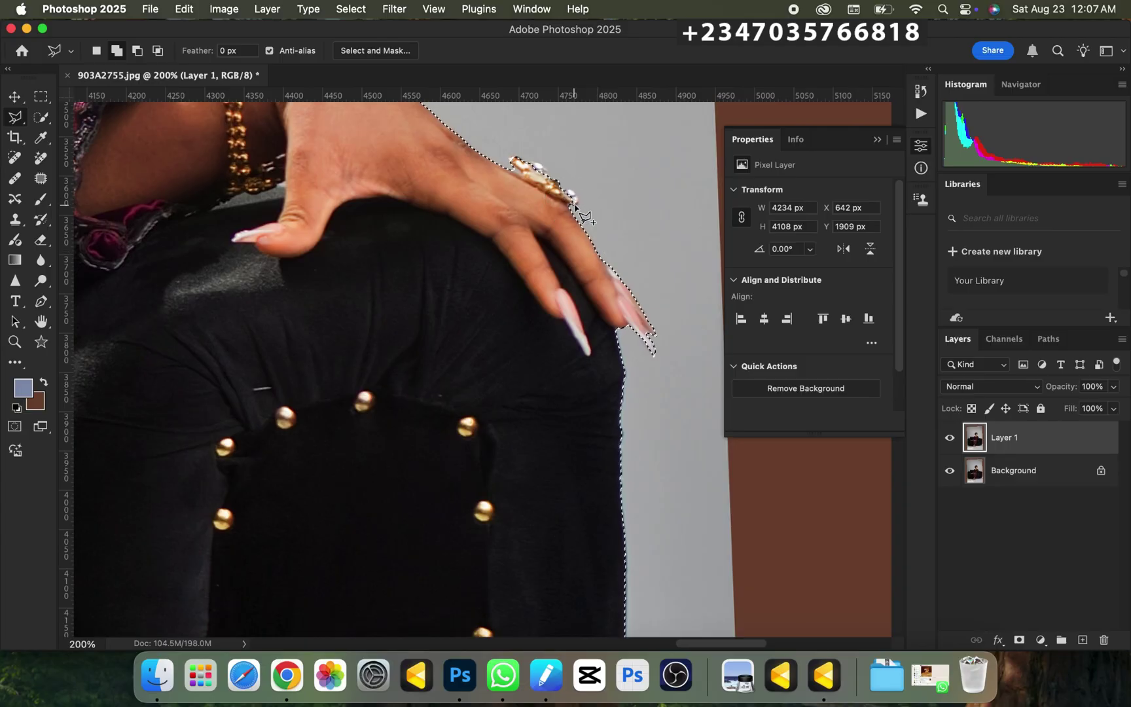
left_click(555, 178)
left_click(542, 163)
left_click(512, 159)
left_click(569, 204)
left_click(536, 198)
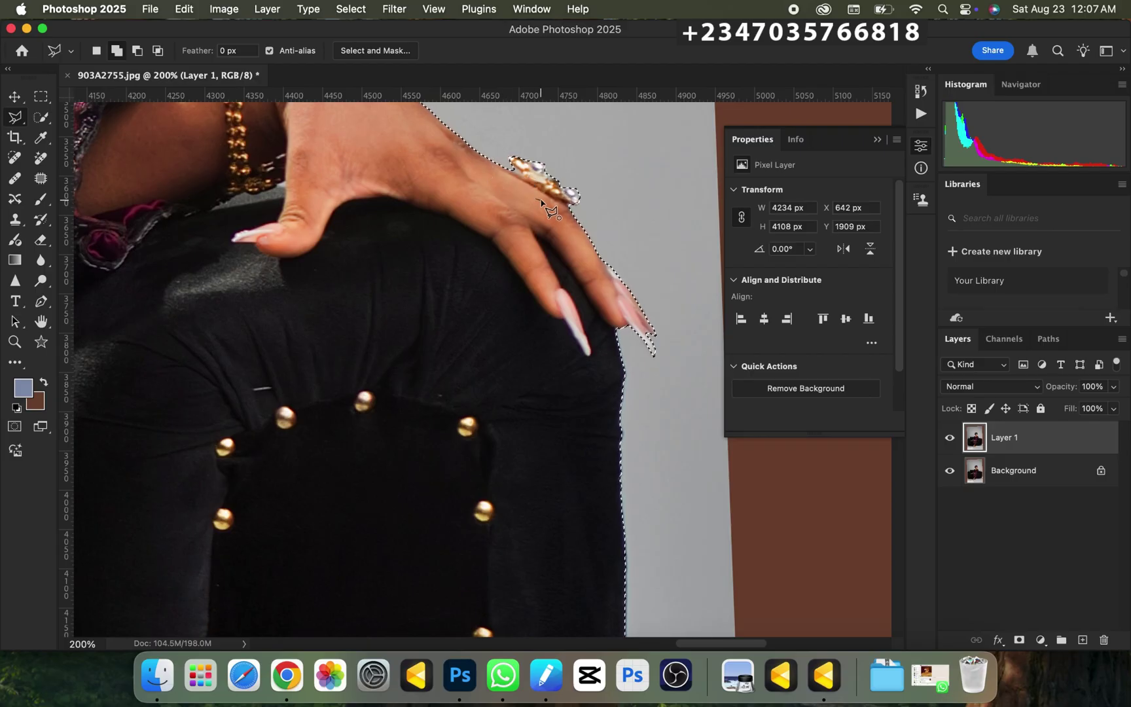
double_click(427, 261)
Feather the selection of the woman and sofa by 2 pixels.
key("super+0")
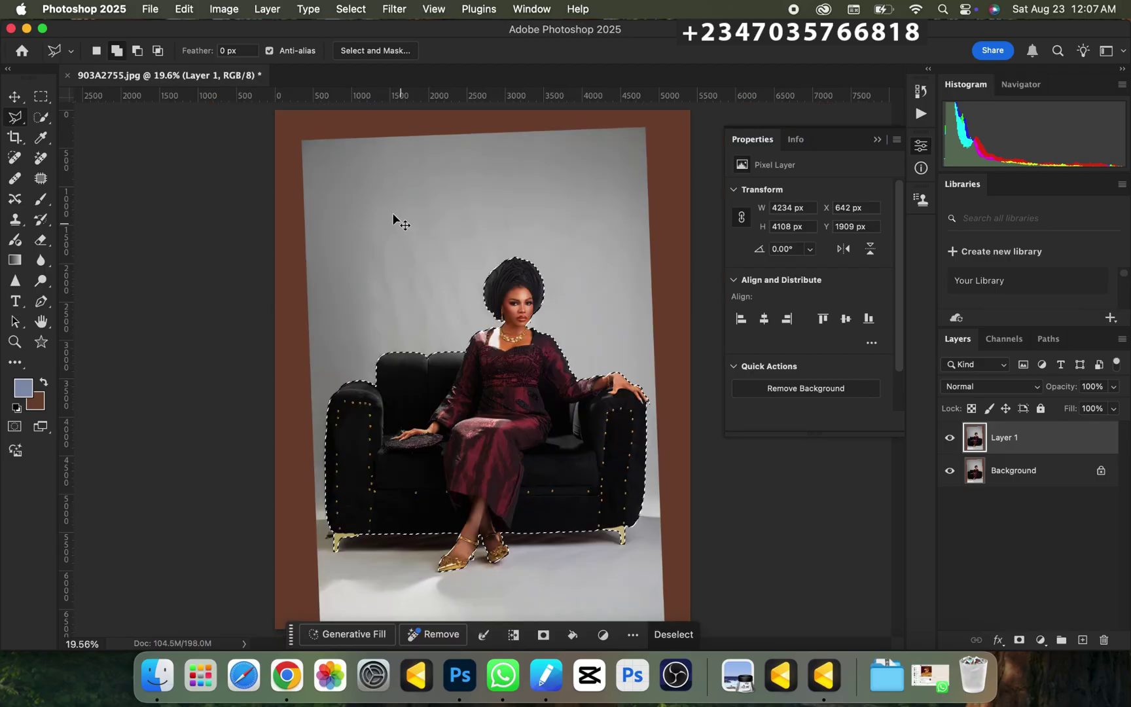
key("super+minus")
right_click(439, 311)
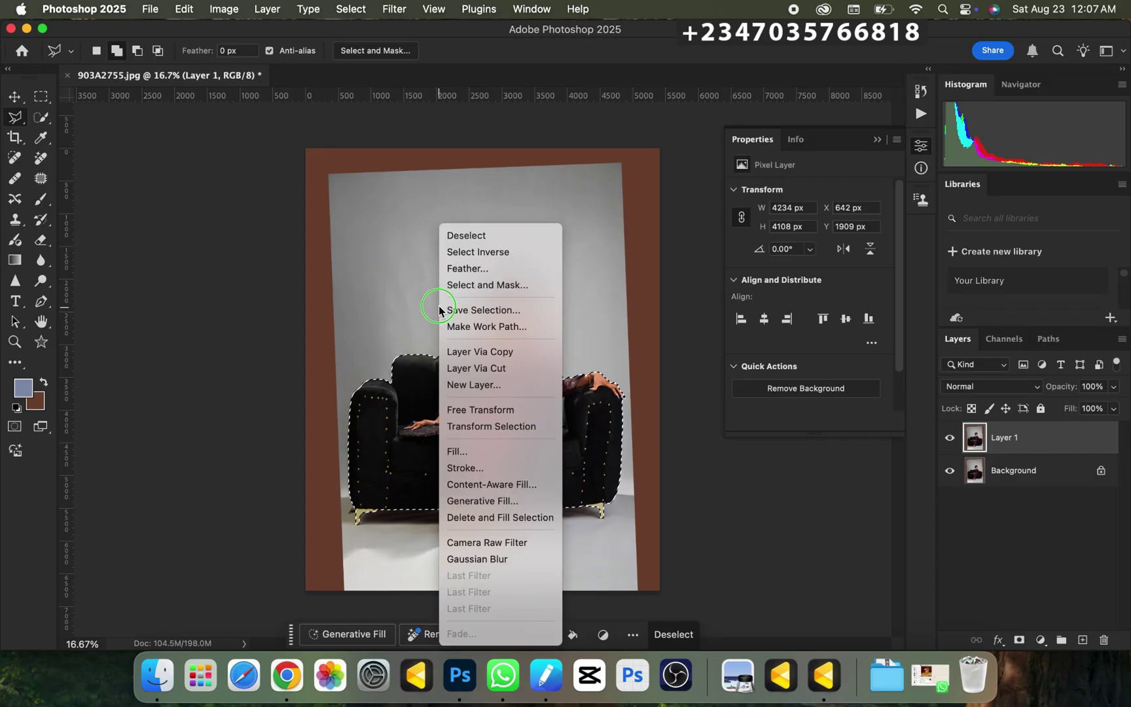
left_click(462, 269)
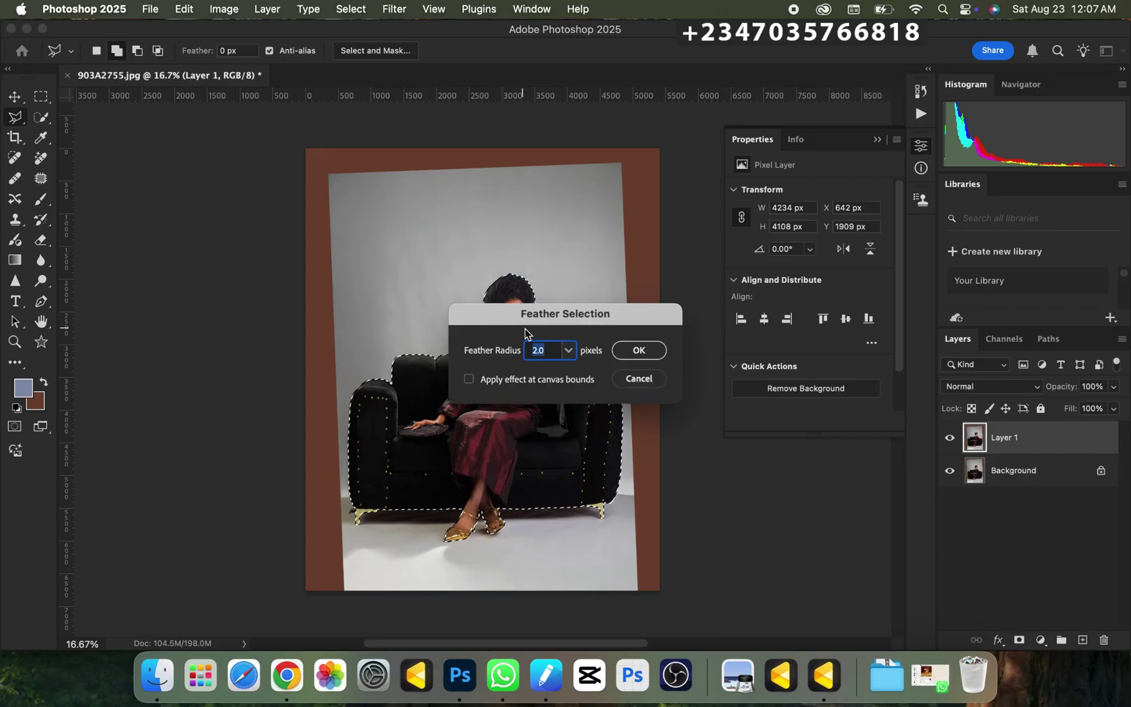
left_click(640, 351)
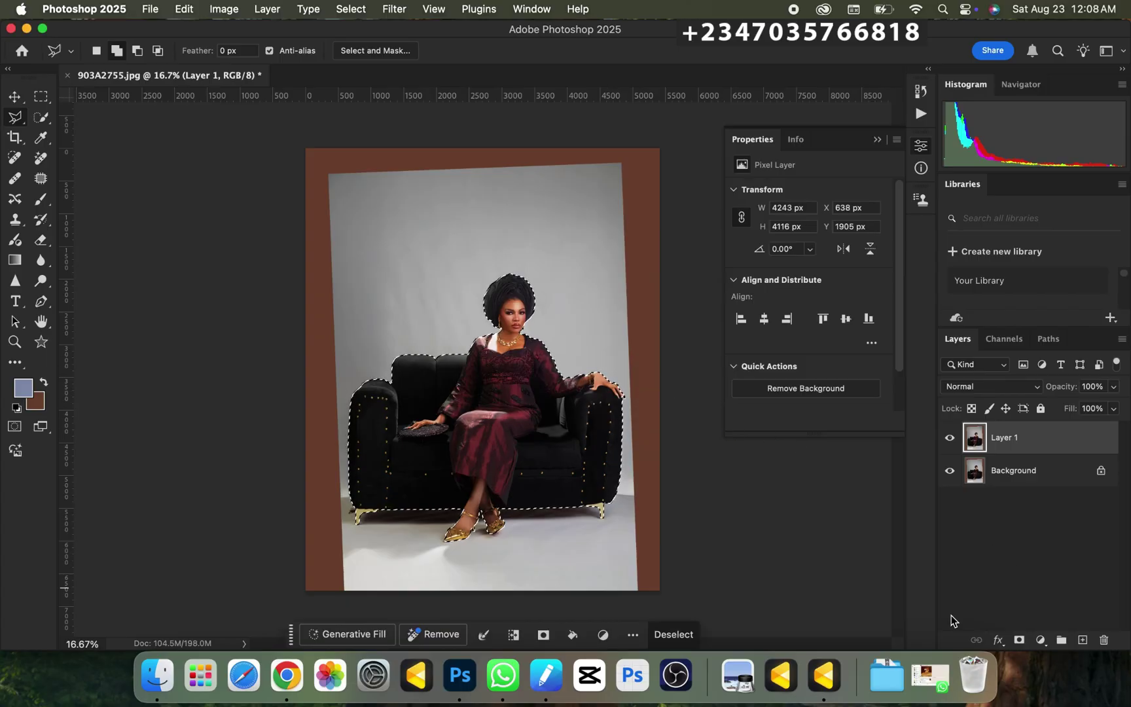
Add a layer mask to Layer 1 from the feathered selection.
left_click(1019, 639)
key("super+minus")
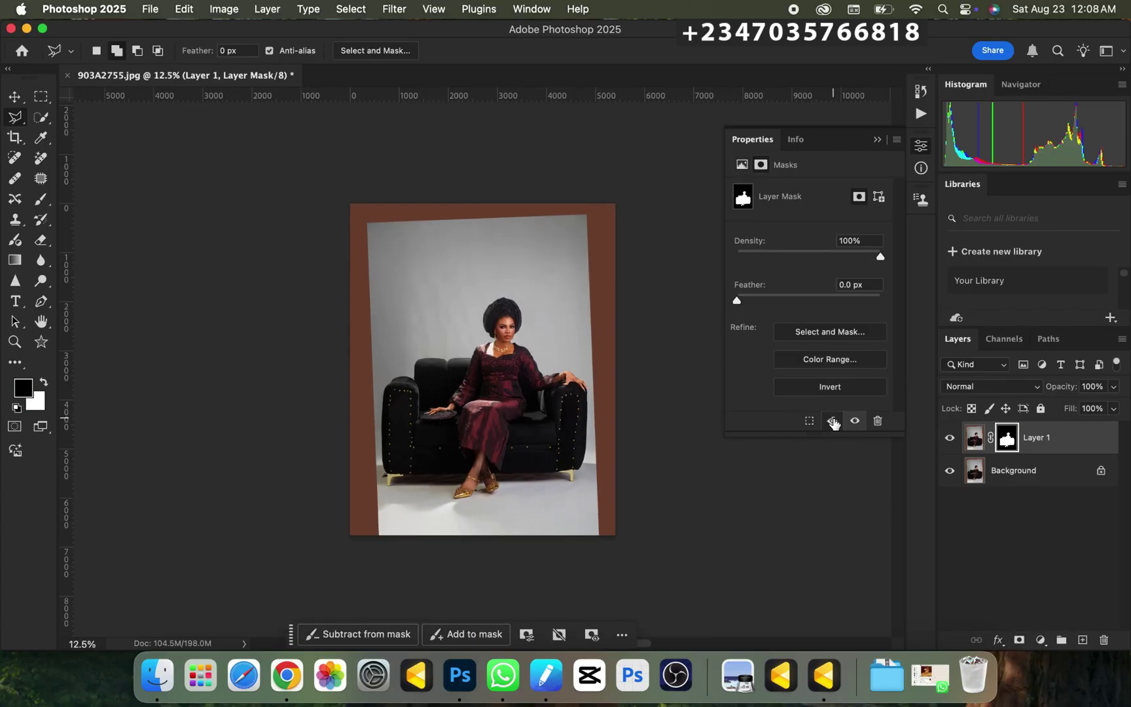
key("super+equal")
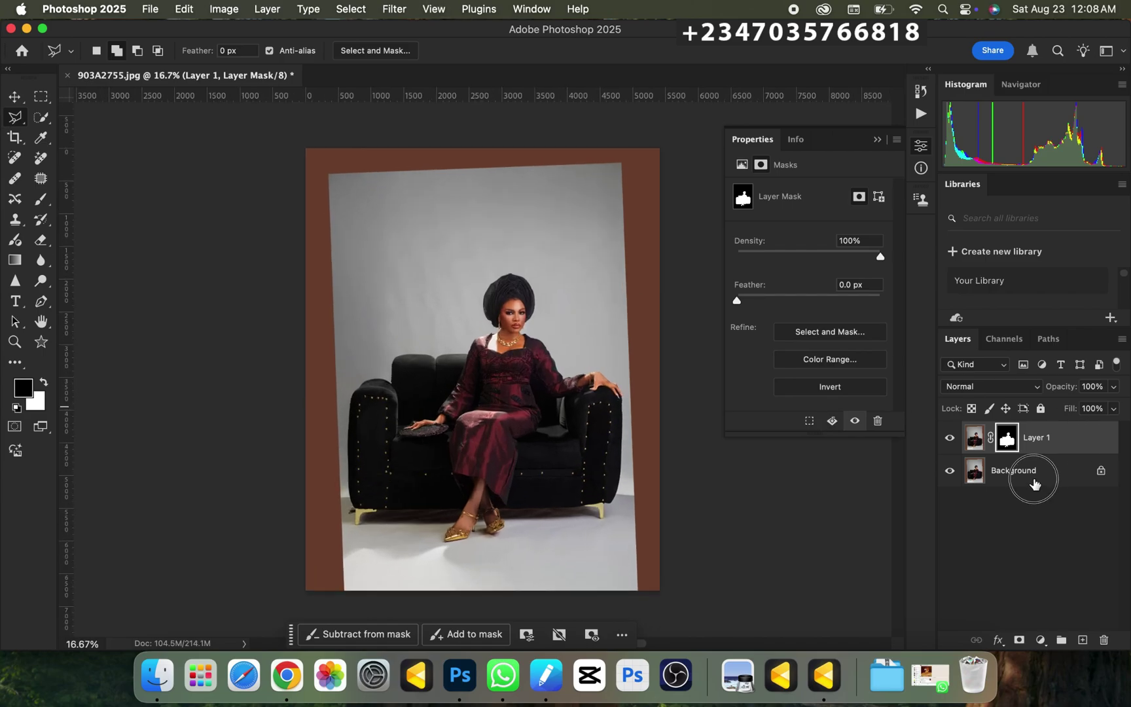
Duplicate the Background layer and load Layer 1's mask as a selection on the copy.
left_click(1034, 475)
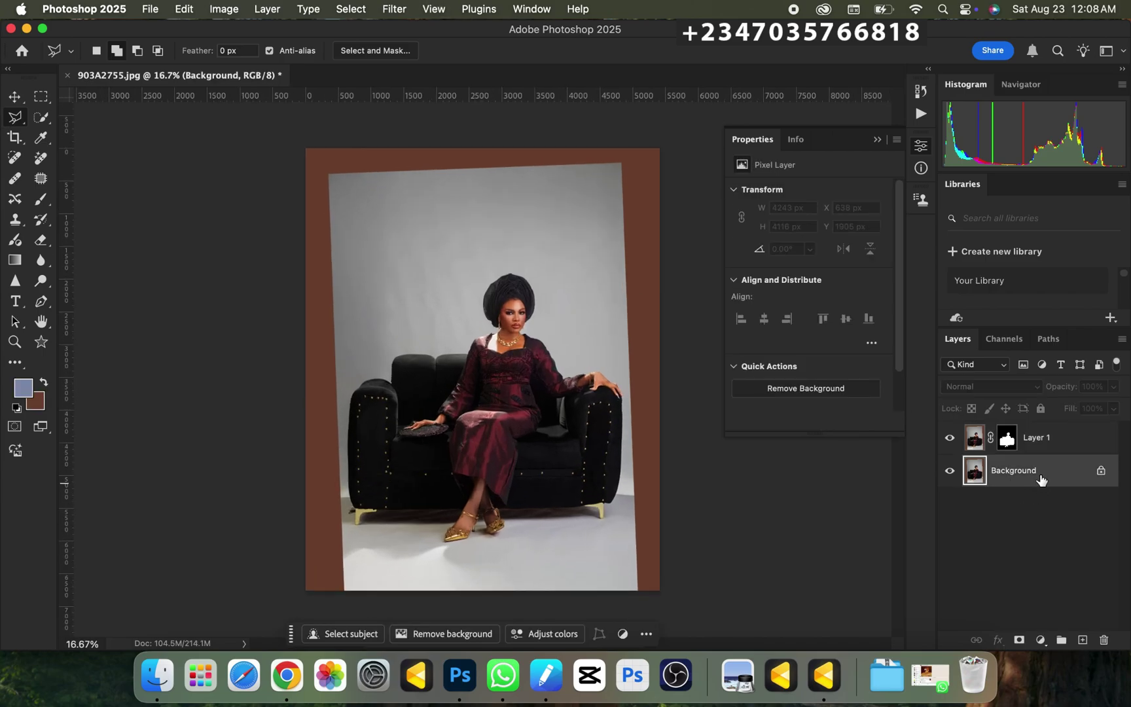
key("super+j")
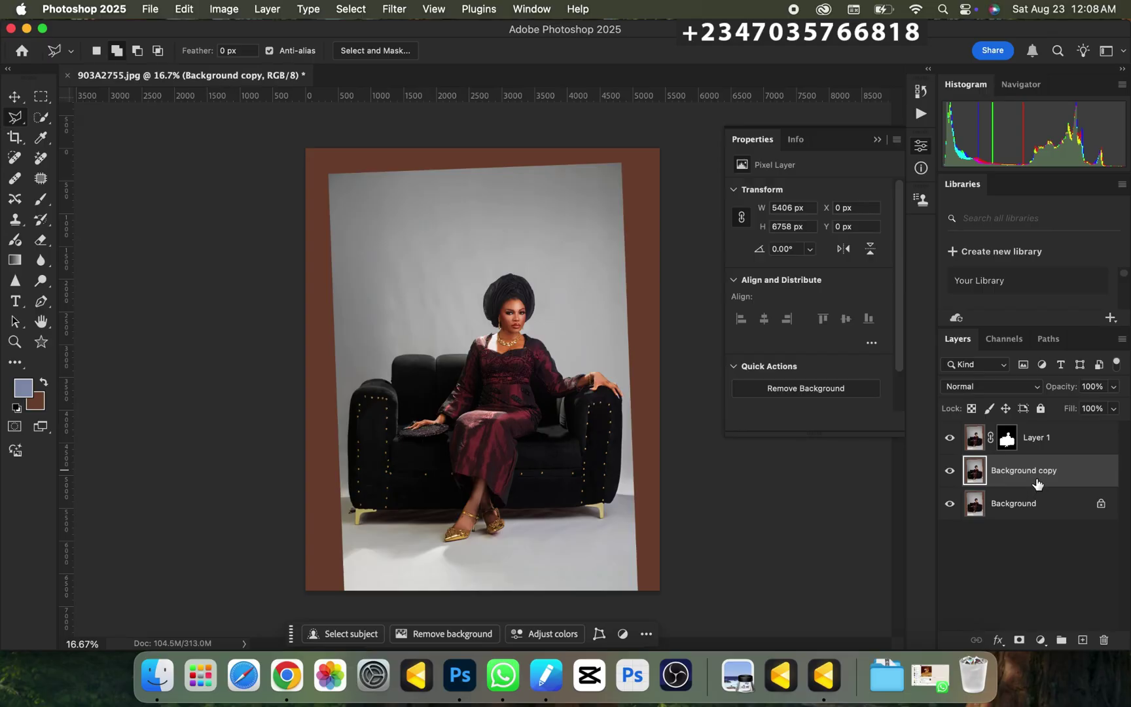
left_click(1006, 443, "super")
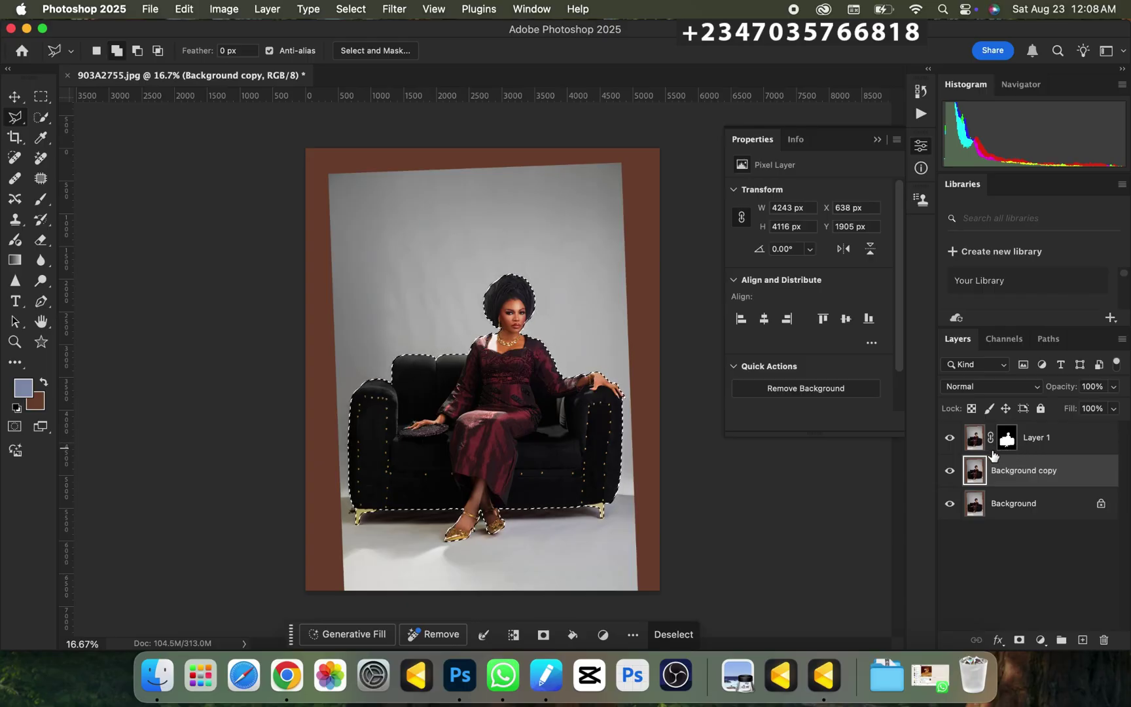
Expand the selection of the woman and sofa by 8 pixels.
key("super+equal")
key("super+minus")
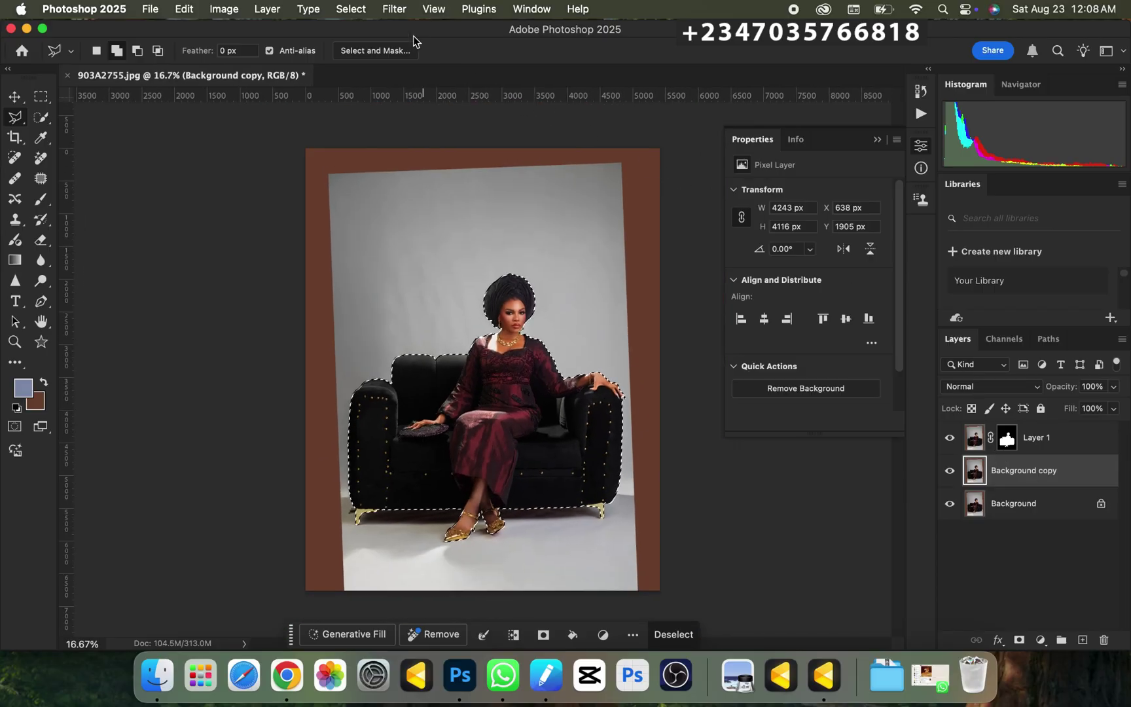
left_click(351, 9)
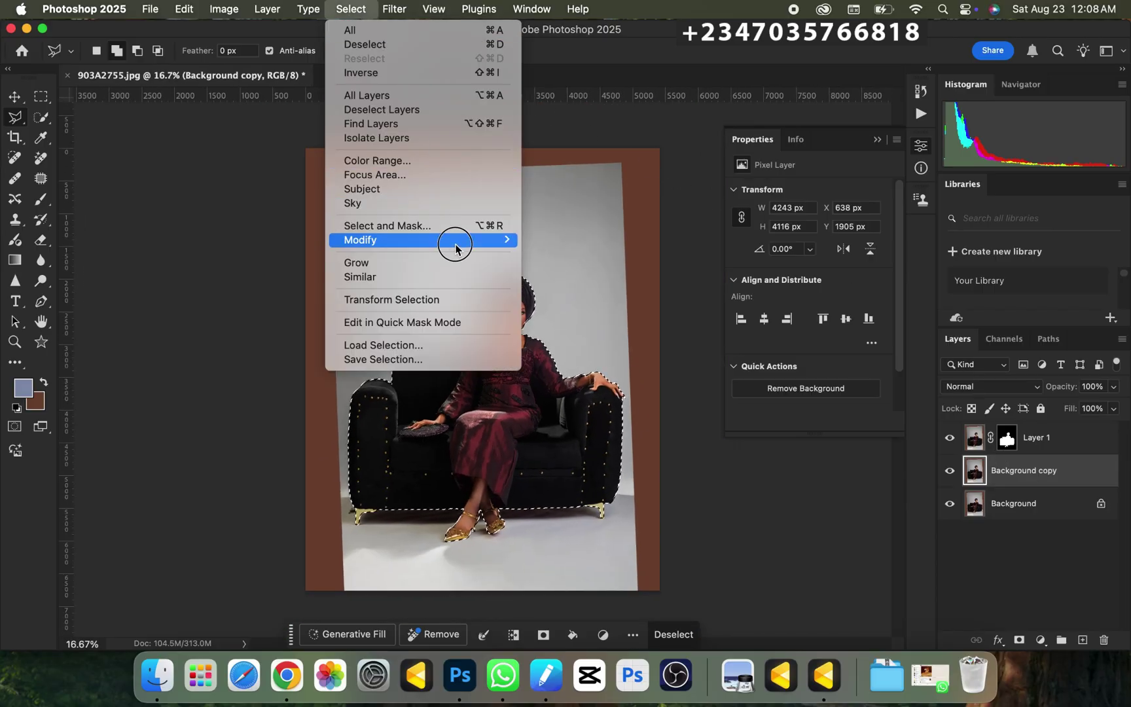
mouse_move(452, 242)
left_click(566, 271)
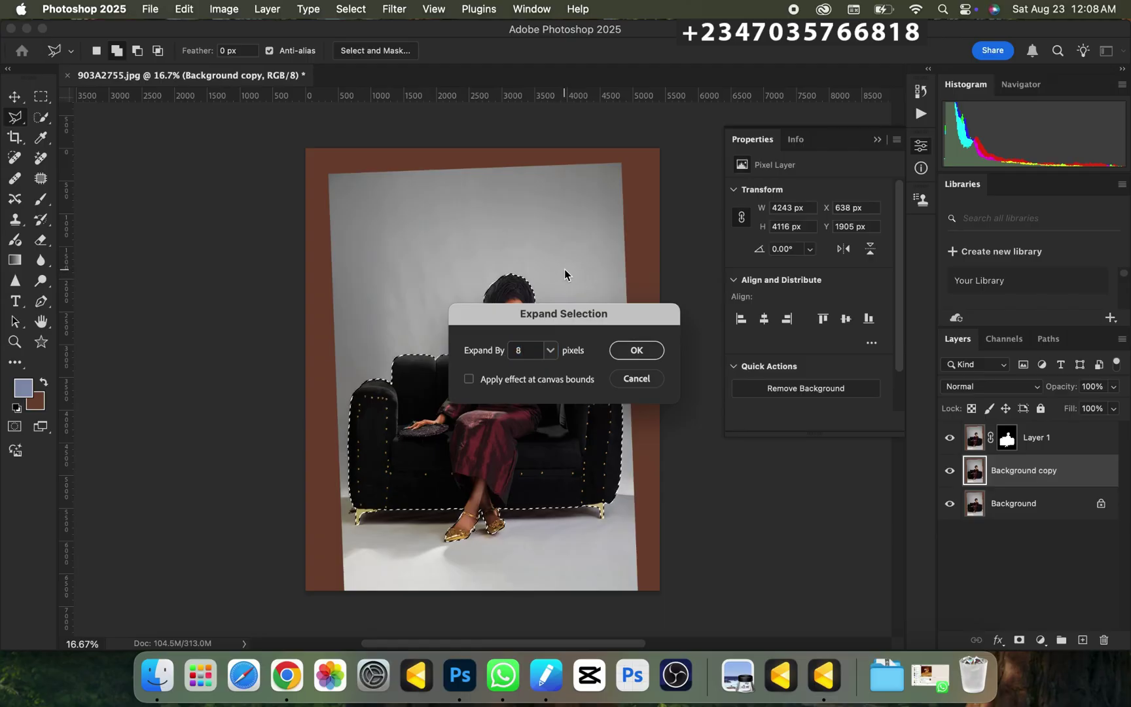
key("Return")
Examine the margin between the expanded selection and the edges of the woman's sleeve and the sofa back.
key("super+equal")
key("super+equal")
key("super+equal")
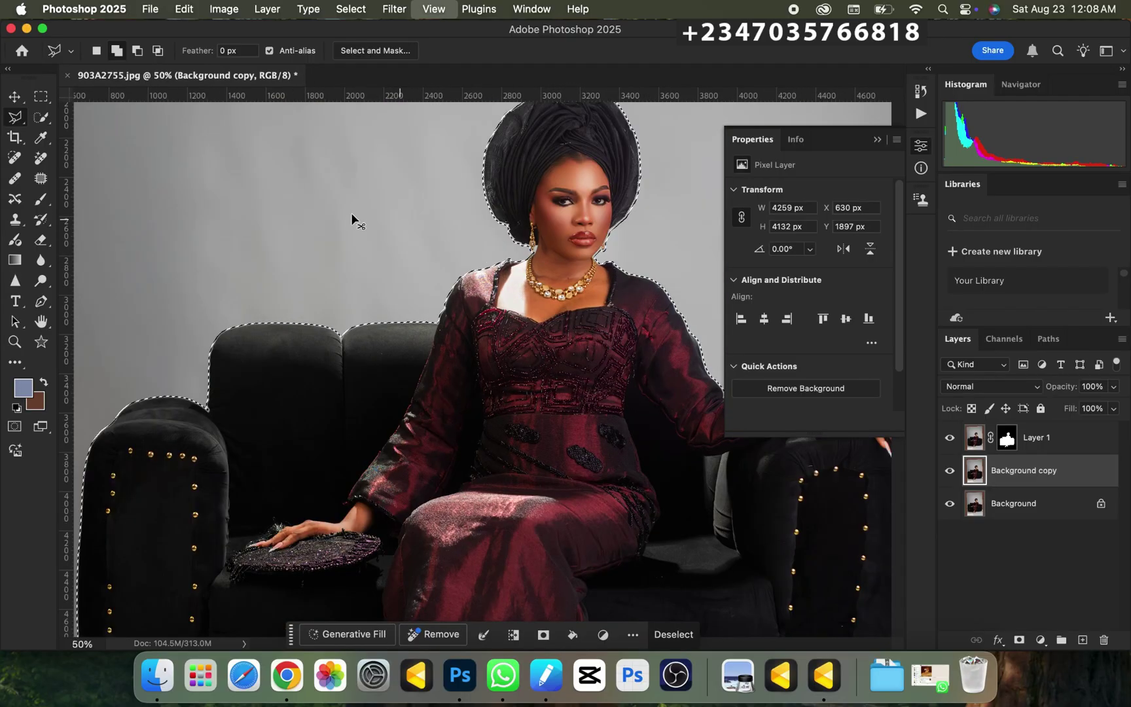
key("super+equal")
key("super+equal")
key("super+equal")
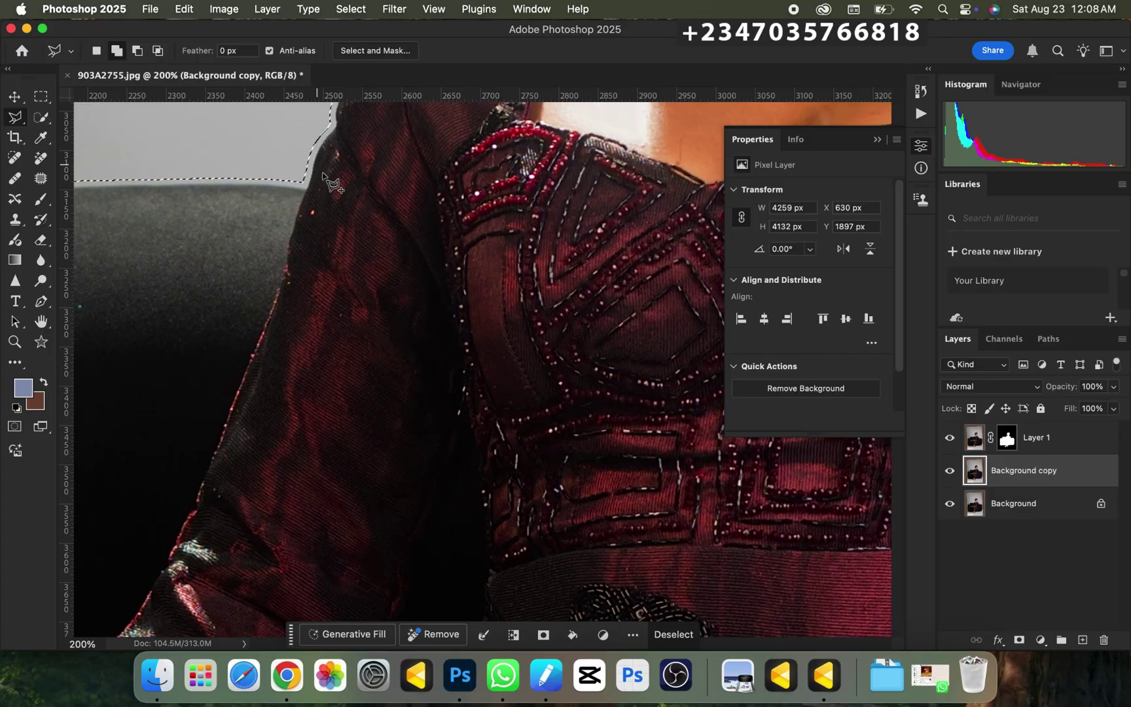
key("super+minus")
key("super+minus")
key("super+minus")
key("super+minus")
key("super+minus")
key("super+minus")
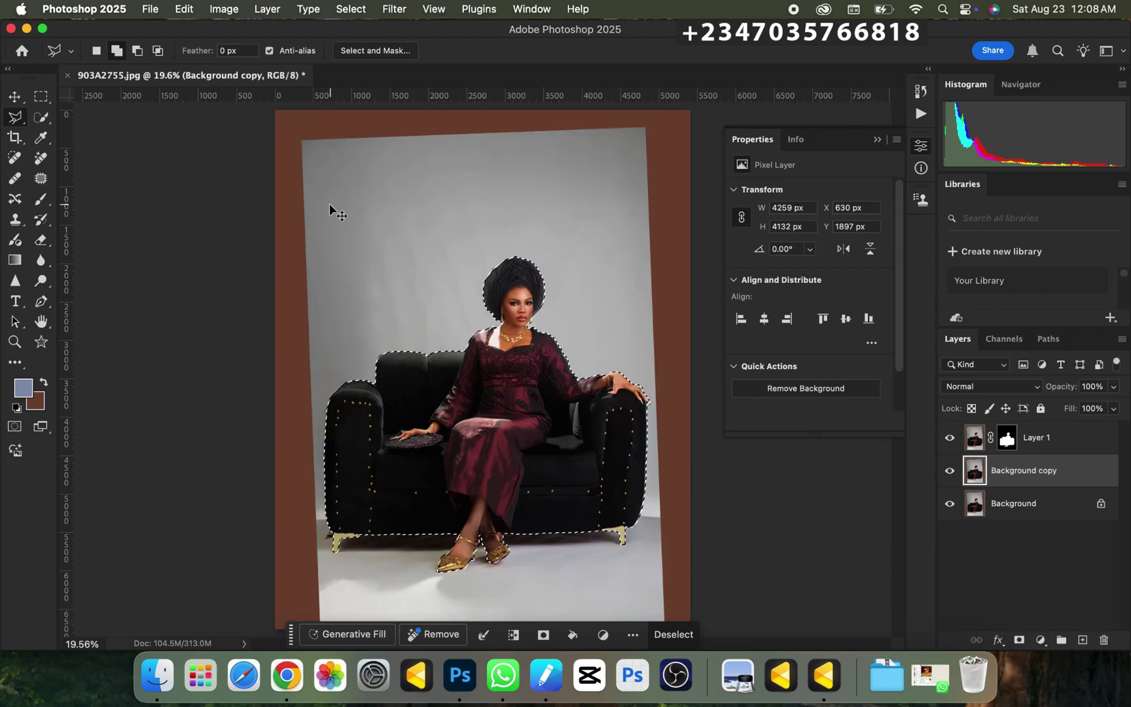
Add rectangular strips over the brown borders to the selection: a full-width upper one about 583 px high, plus both sides and the sofa's lower corner.
left_click(43, 98)
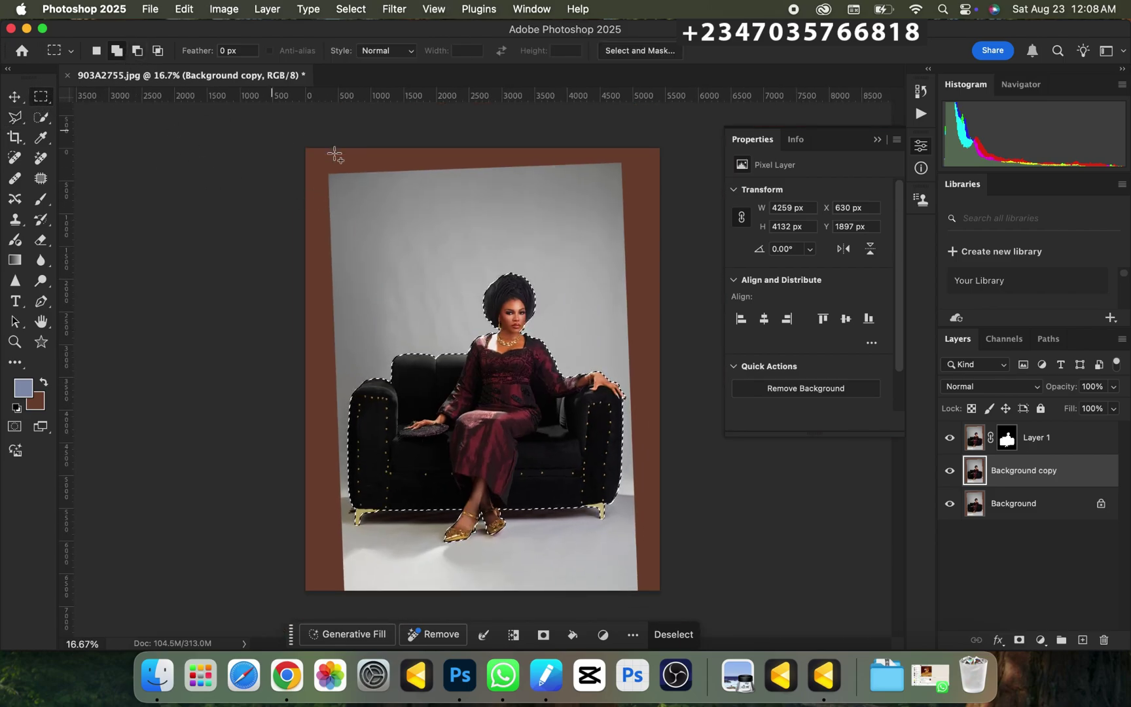
left_click_drag(292, 144, 662, 187)
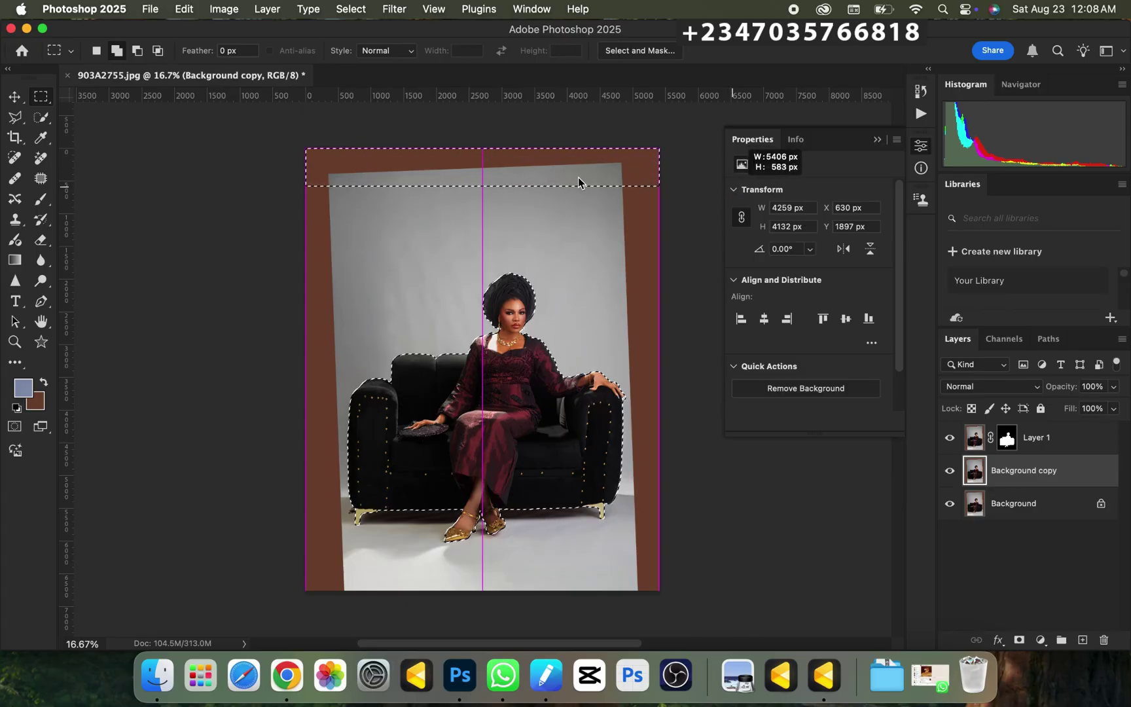
left_click_drag(305, 160, 366, 613)
left_click_drag(620, 177, 859, 592)
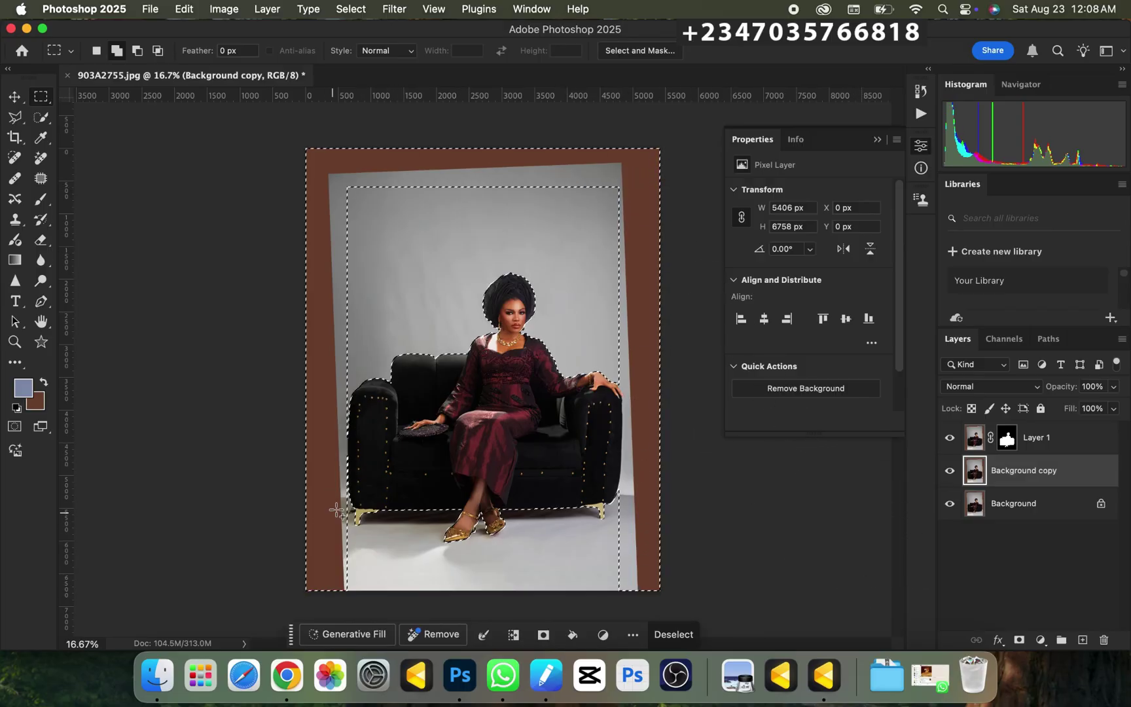
left_click_drag(343, 504, 357, 523)
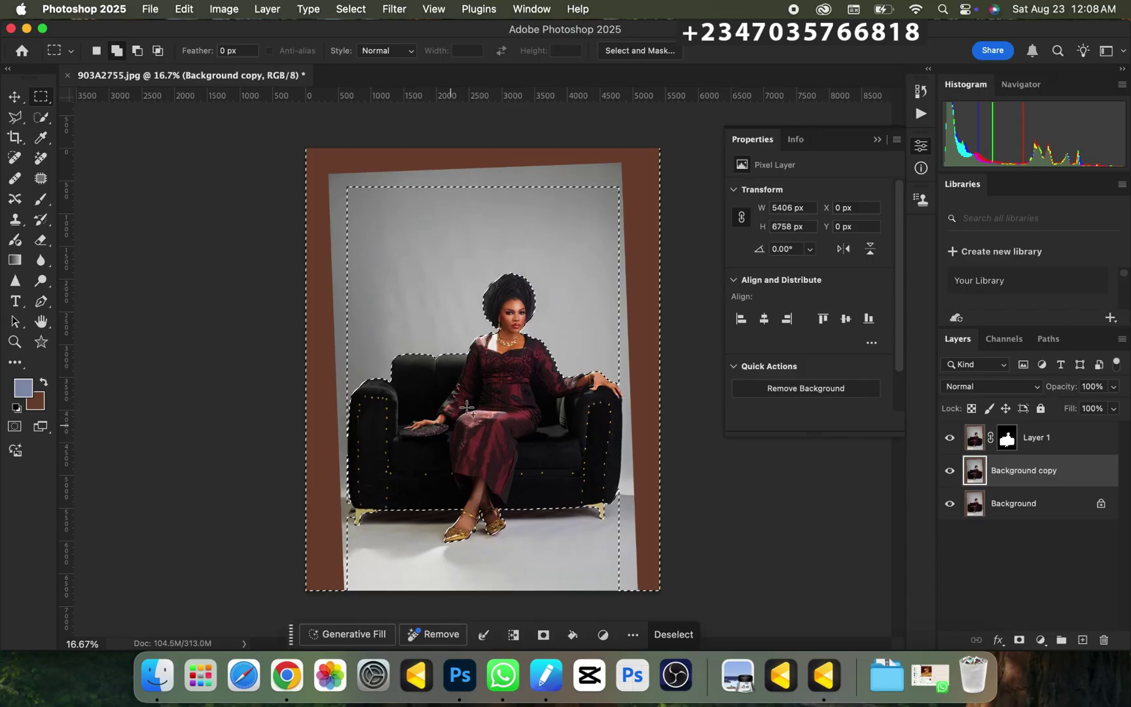
Fill the selected areas of the Background copy with Content-Aware at 100% opacity using Color Adaptation, and deselect.
right_click(434, 259)
key("Escape")
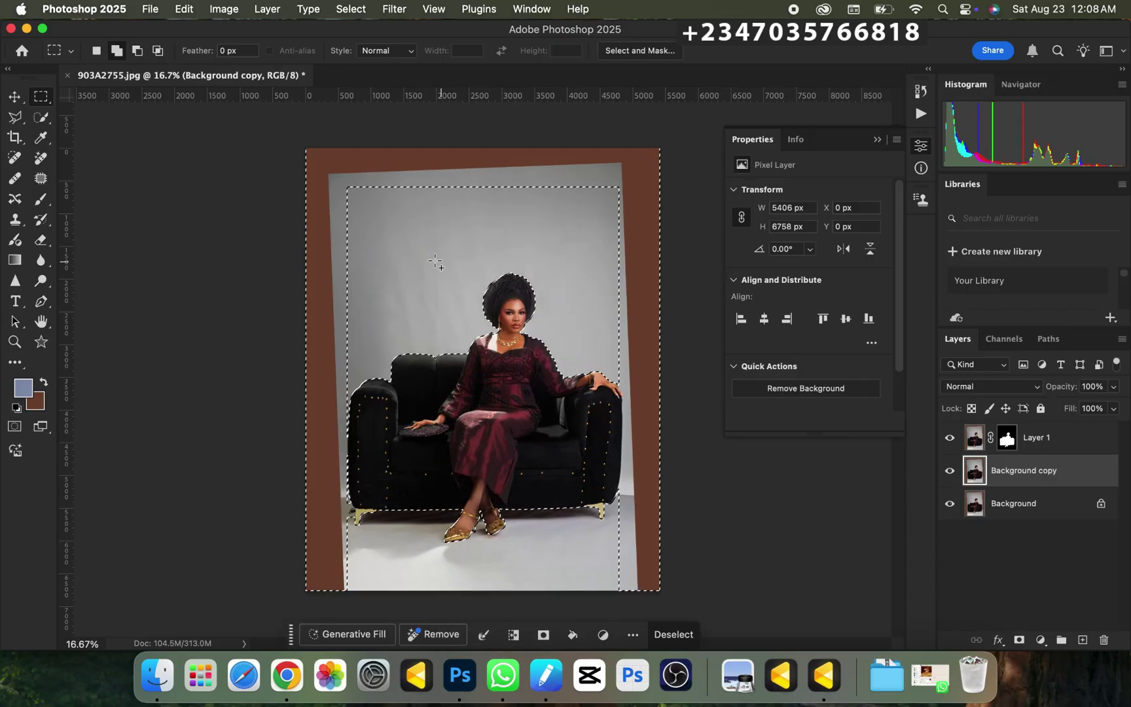
right_click(437, 262)
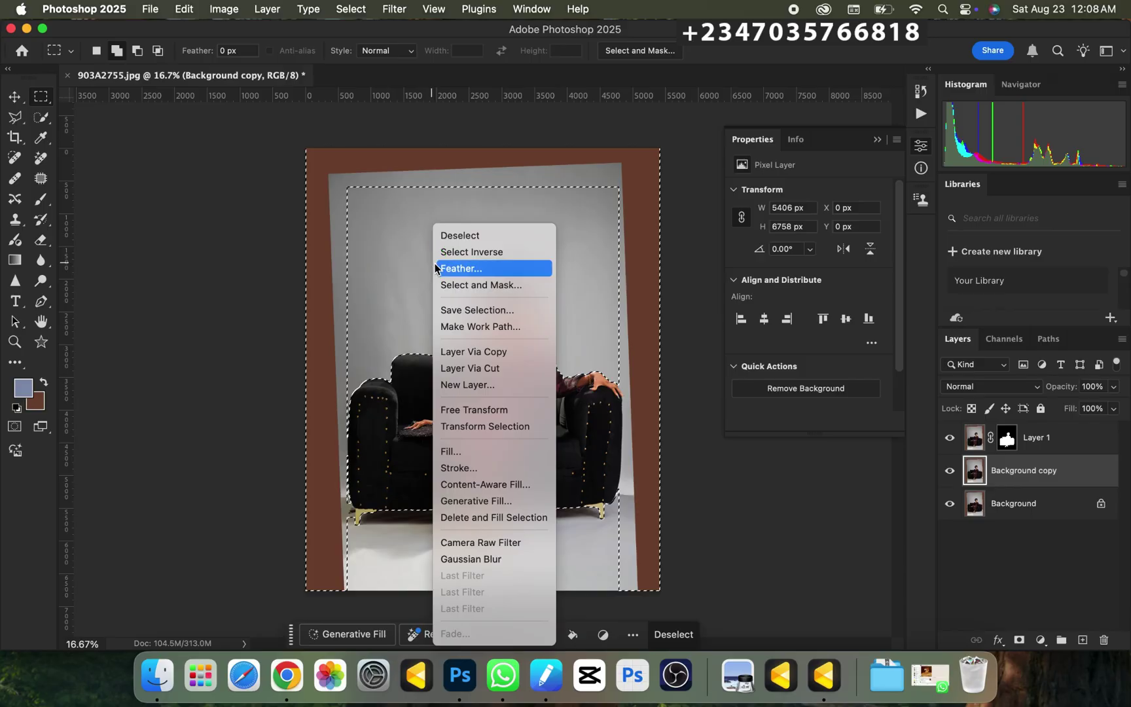
left_click(469, 451)
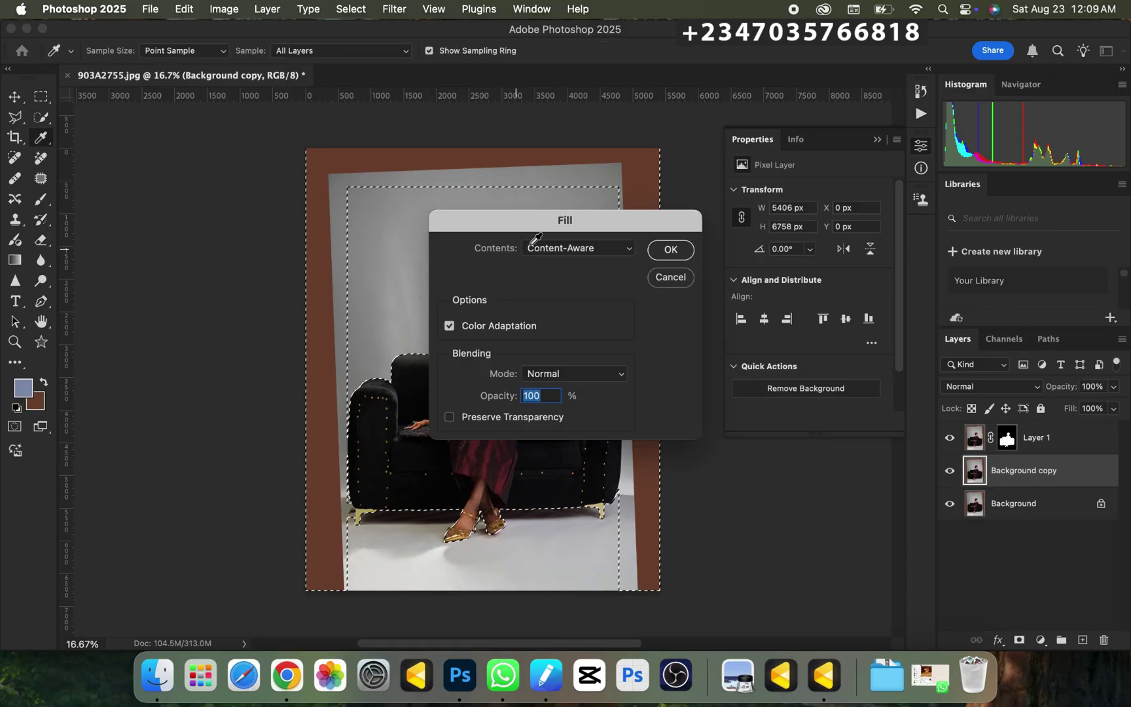
left_click(672, 254)
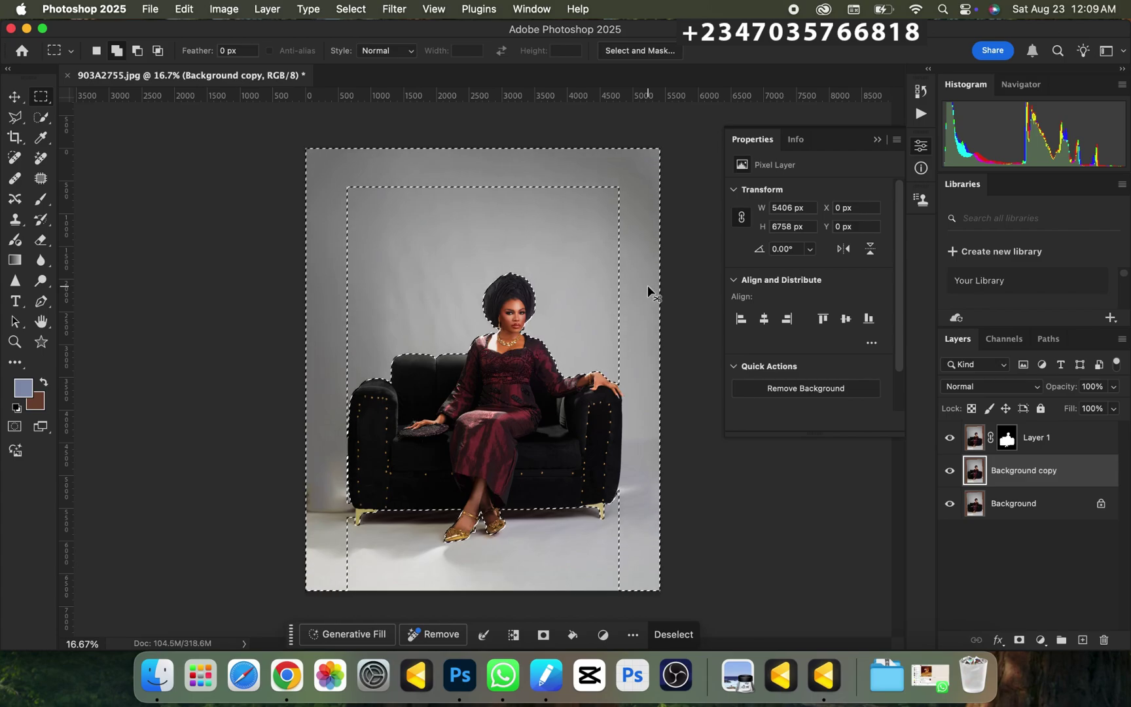
key("super+d")
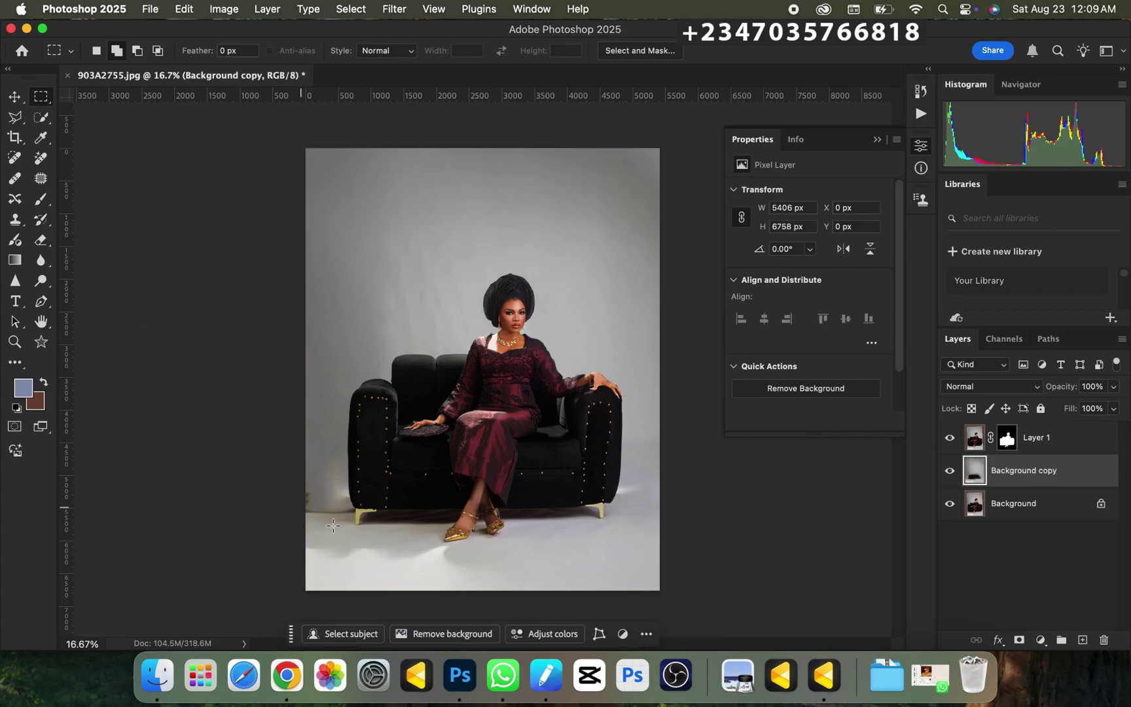
Patch the uneven floor area beside the sofa's left leg with clean backdrop from higher up, and deselect.
left_click(42, 186)
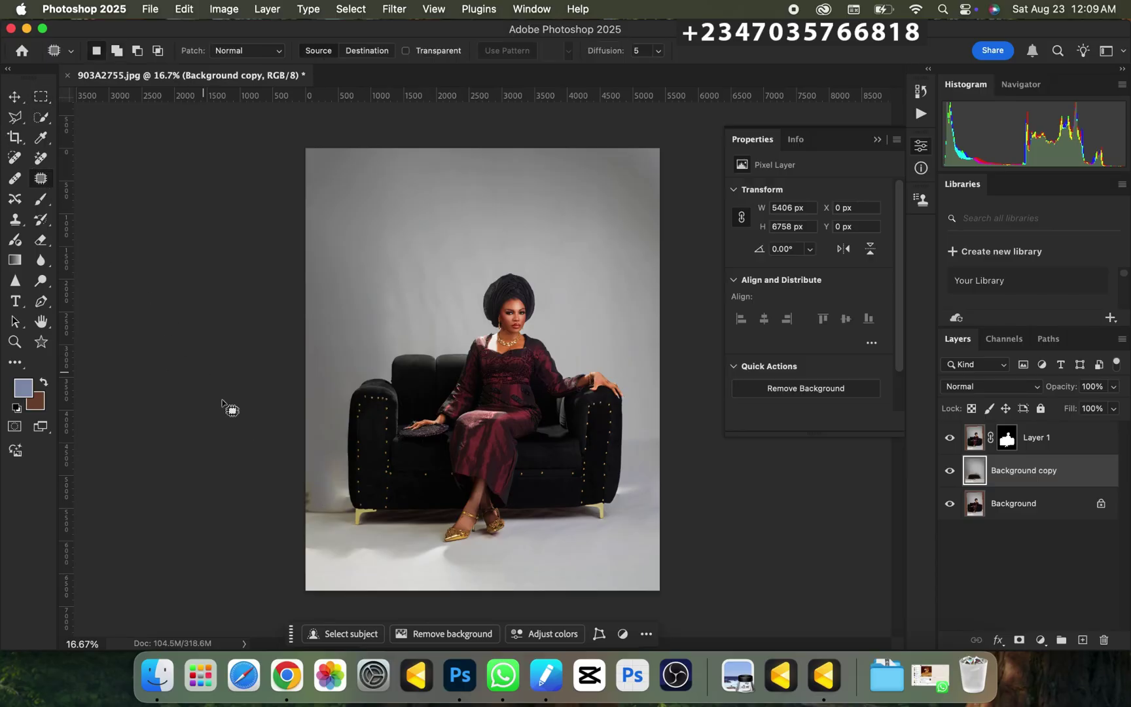
mouse_move(312, 488)
left_mouse_down()
mouse_move(366, 504)
mouse_move(333, 524)
mouse_move(303, 523)
mouse_move(330, 366)
mouse_move(333, 436)
left_mouse_up()
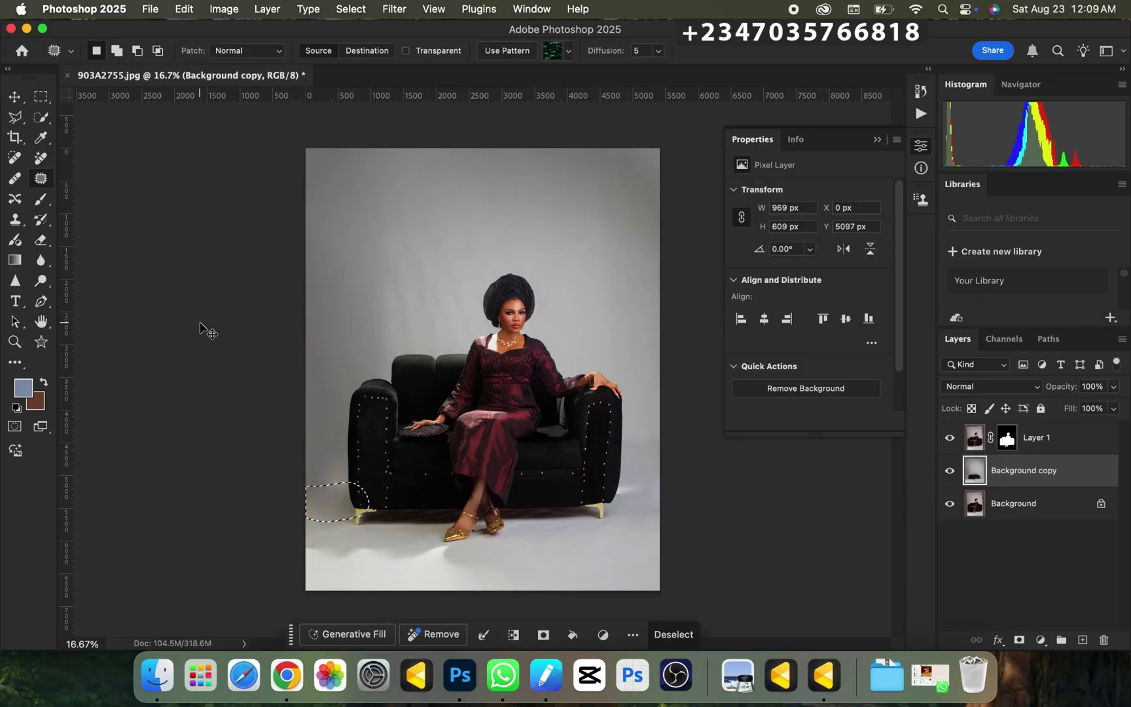
key("super+d")
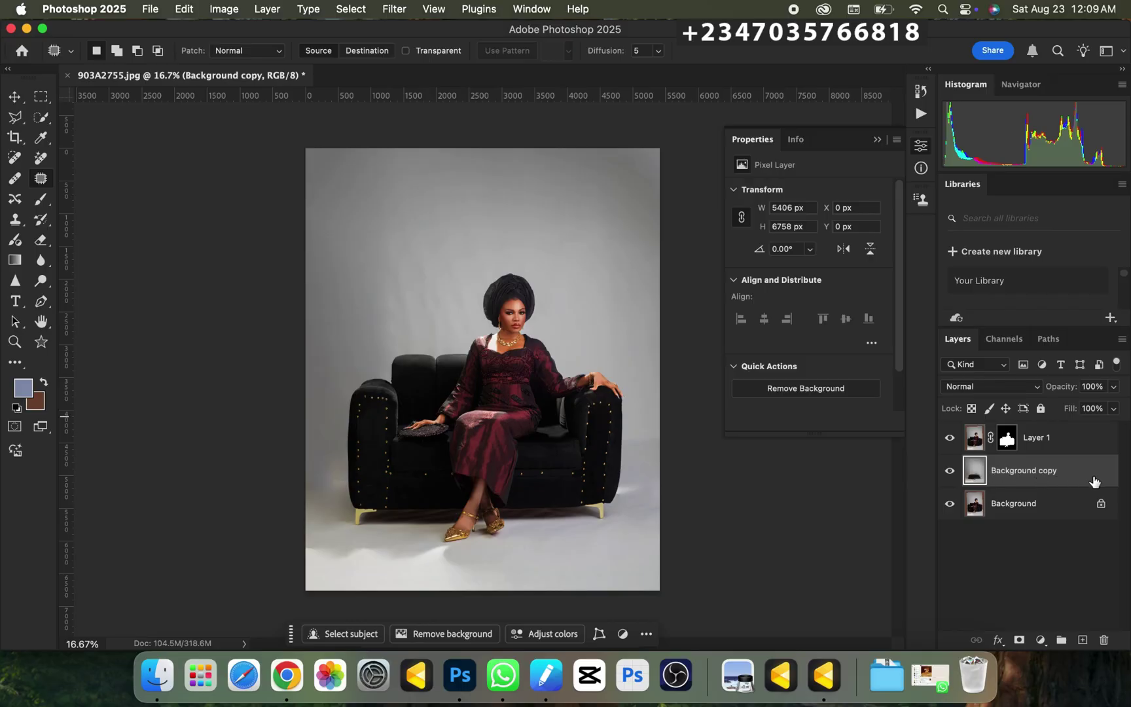
Rename the Background copy layer as modify, duplicate it, and name the duplicate blur.
double_click(1025, 471)
type("modify")
key("Return")
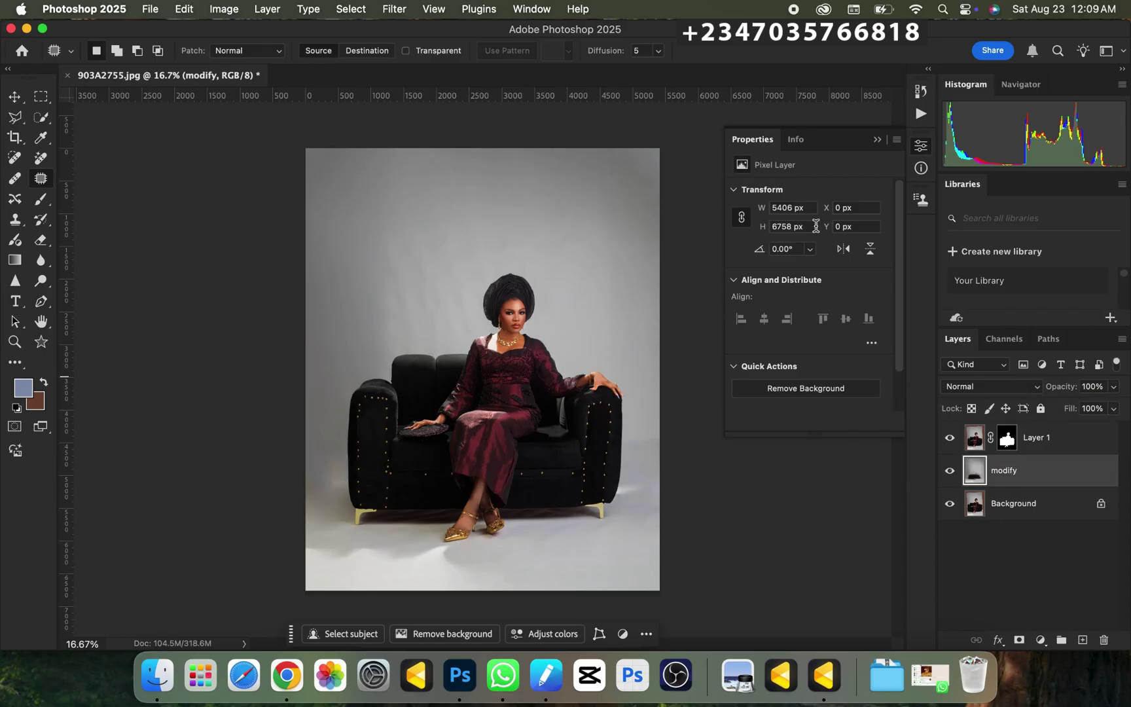
key("super+j")
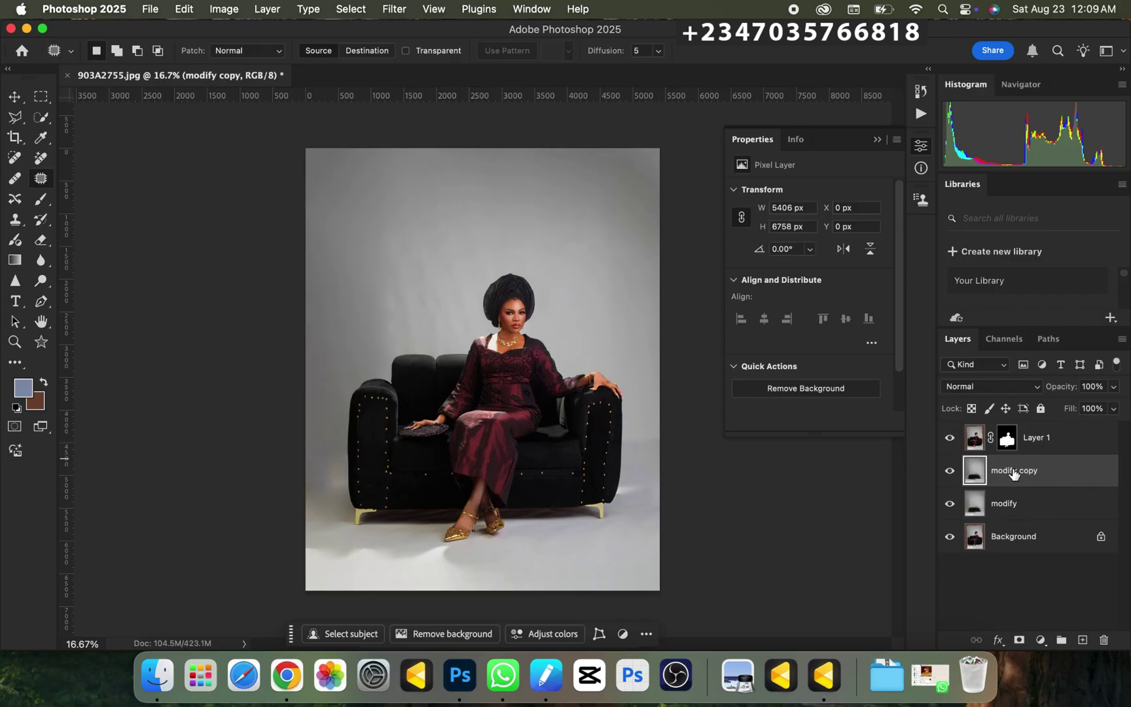
double_click(1014, 469)
type("blur")
key("Return")
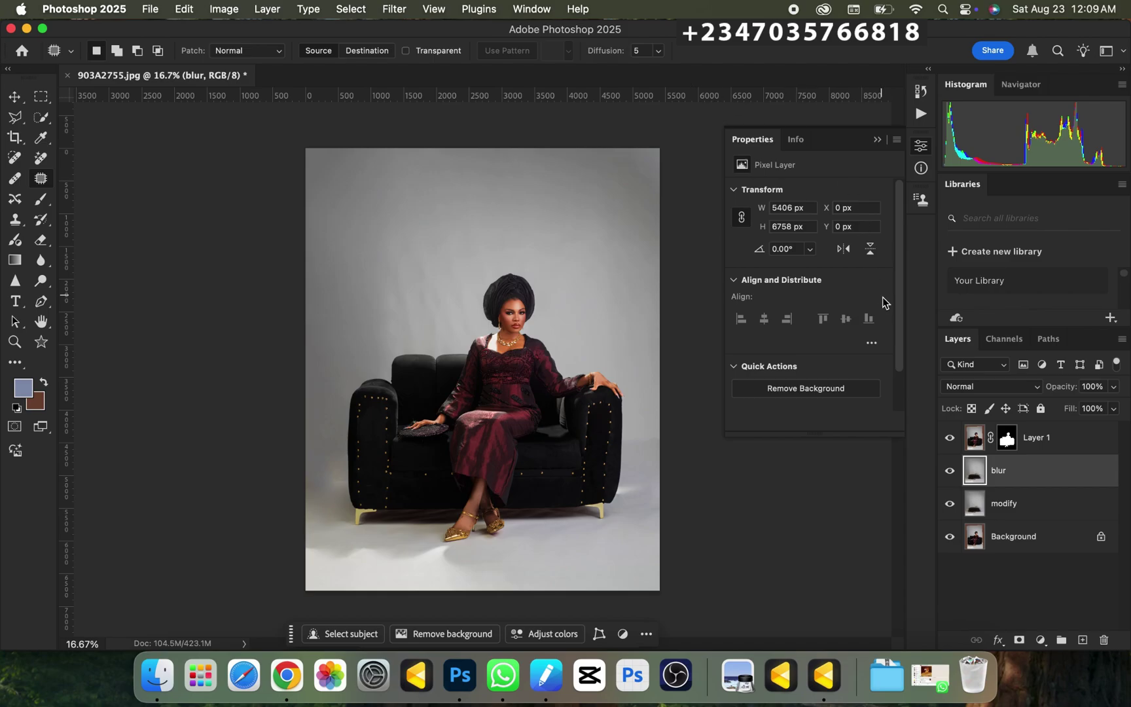
Apply a Gaussian Blur with a radius of 200 pixels to the blur layer.
left_click(391, 10)
mouse_move(489, 208)
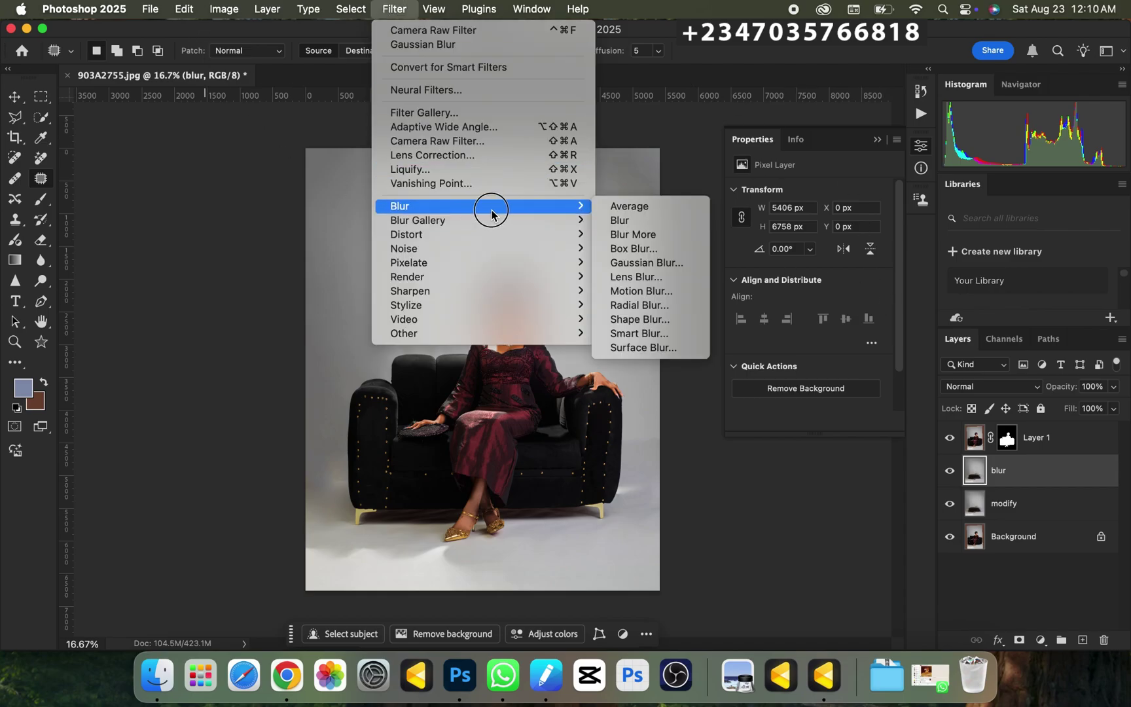
left_click(641, 265)
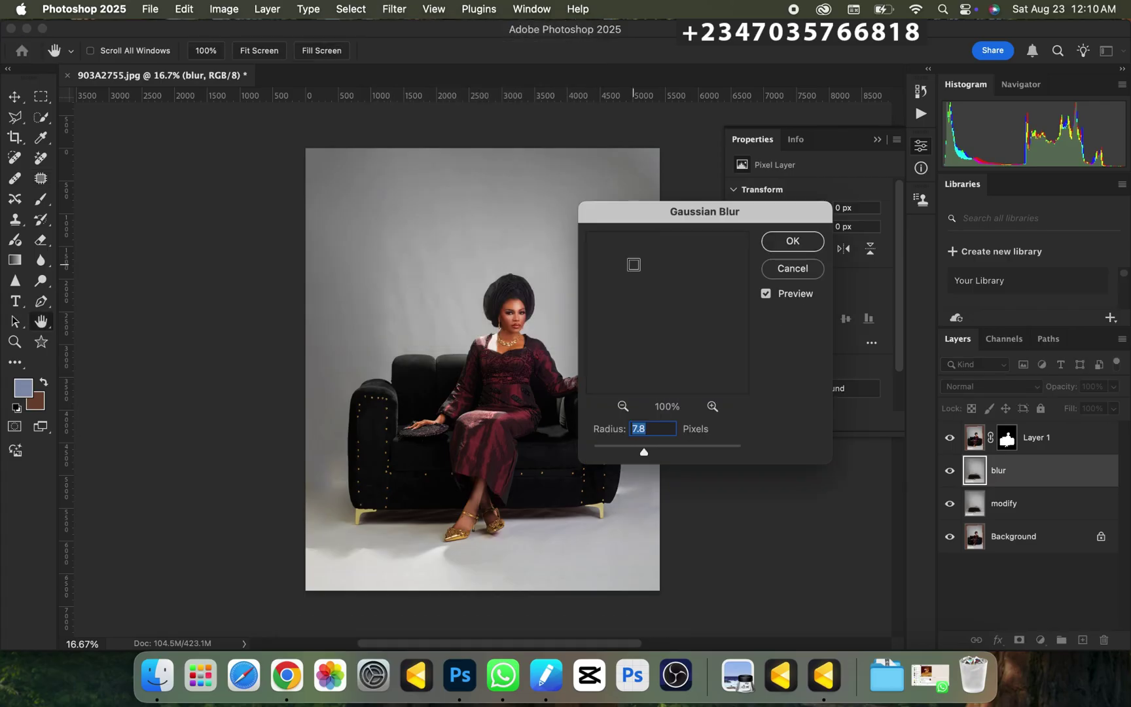
type("2200")
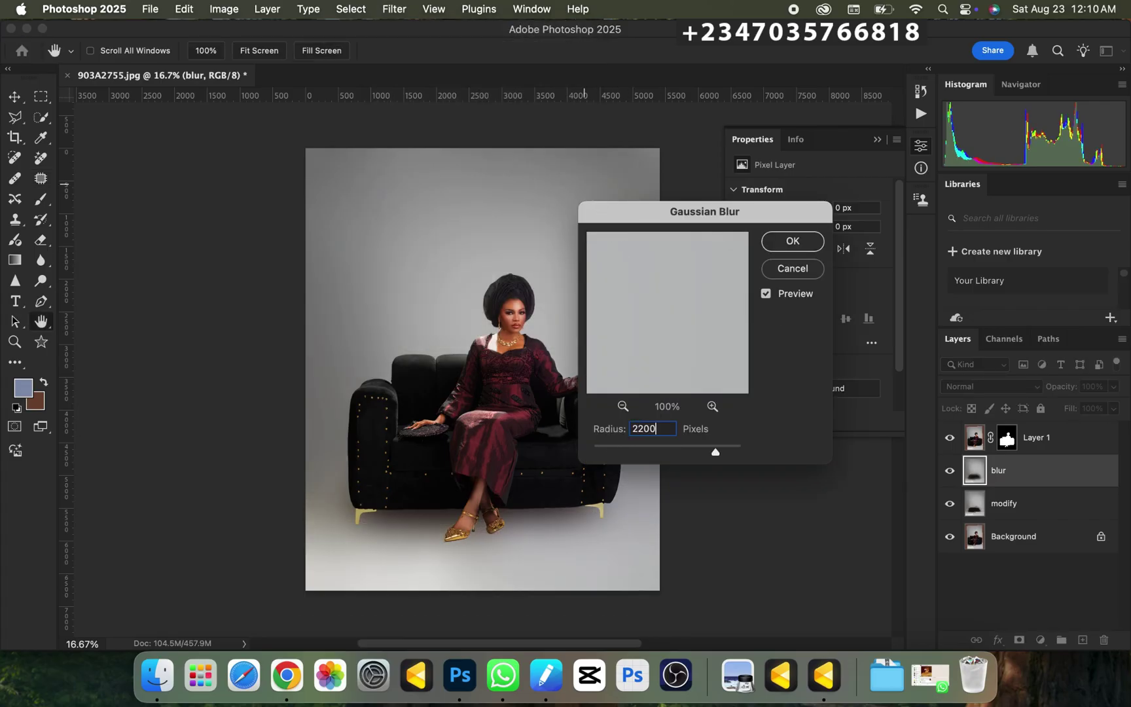
key("BackSpace")
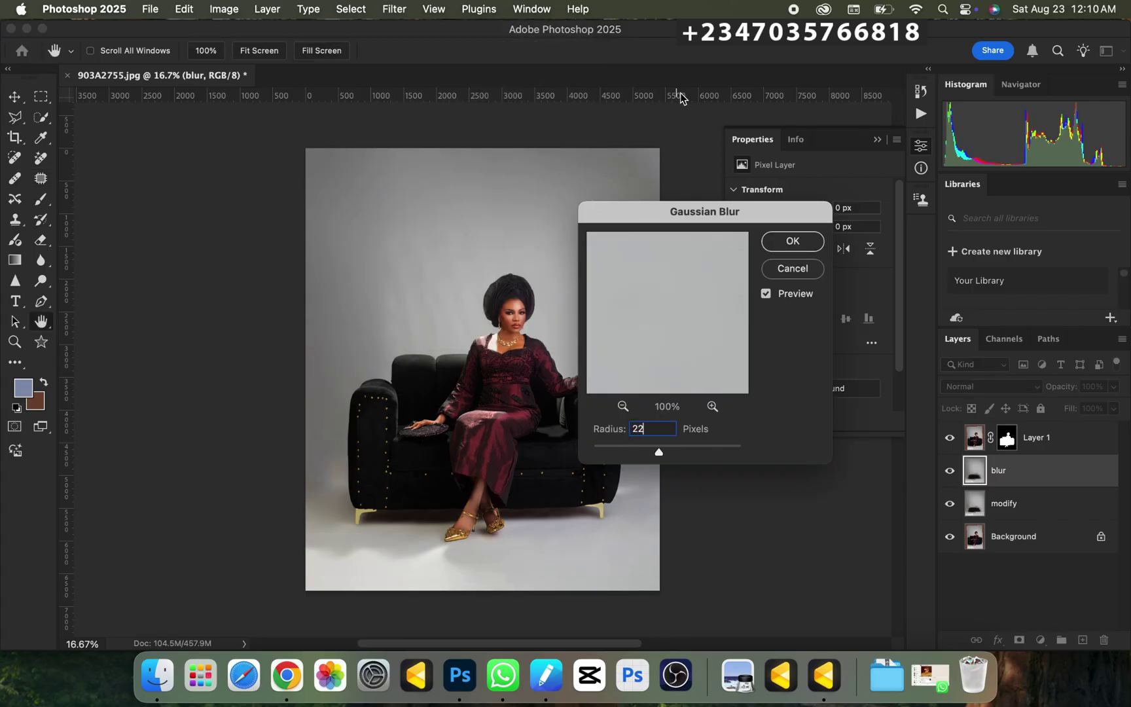
key("BackSpace")
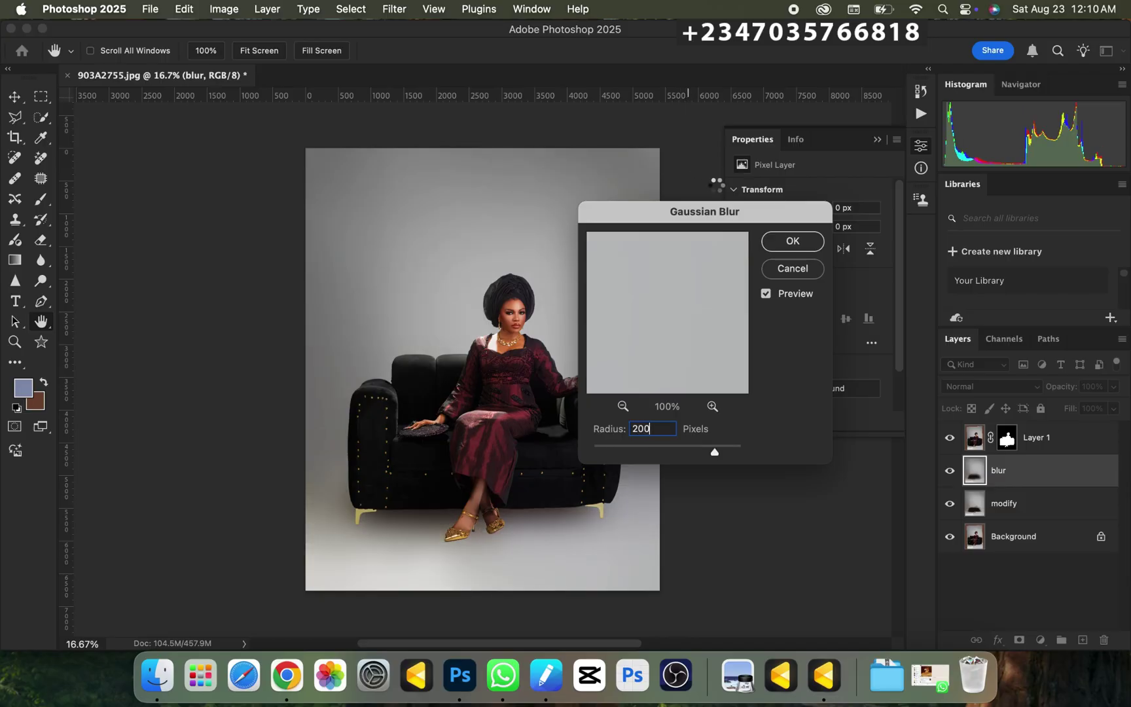
left_click(779, 241)
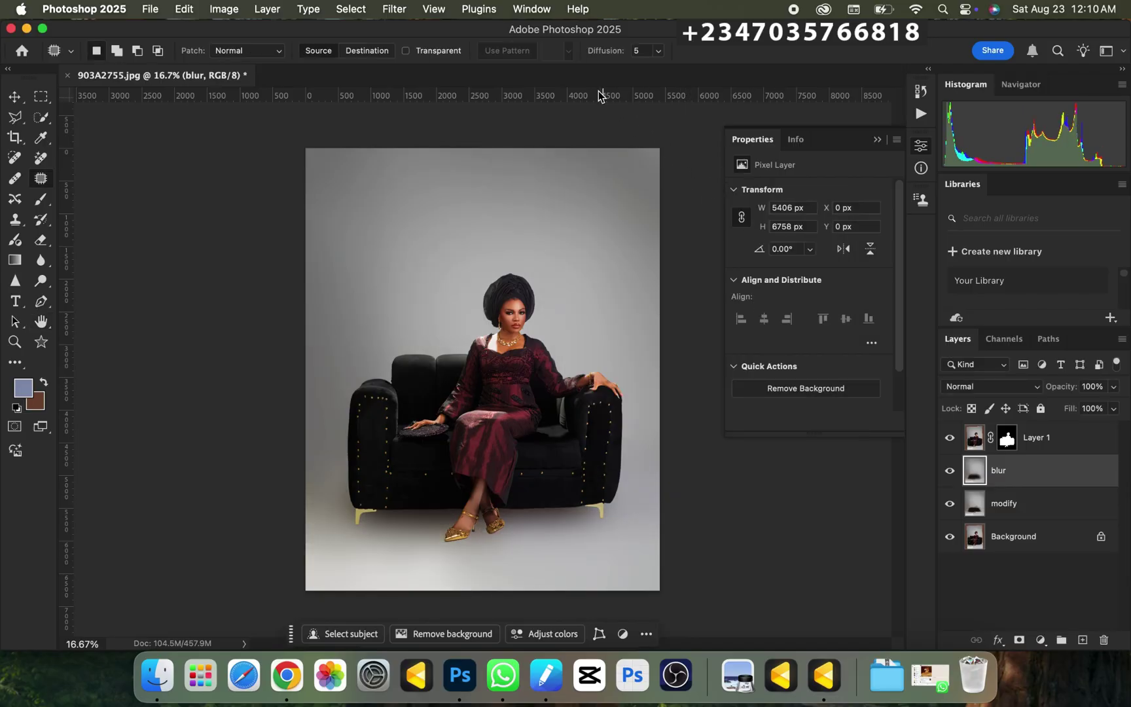
Add a layer mask to the blur layer and paint black over the floor beneath the sofa with a 1300 px soft brush.
key("super+minus")
key("super+plus")
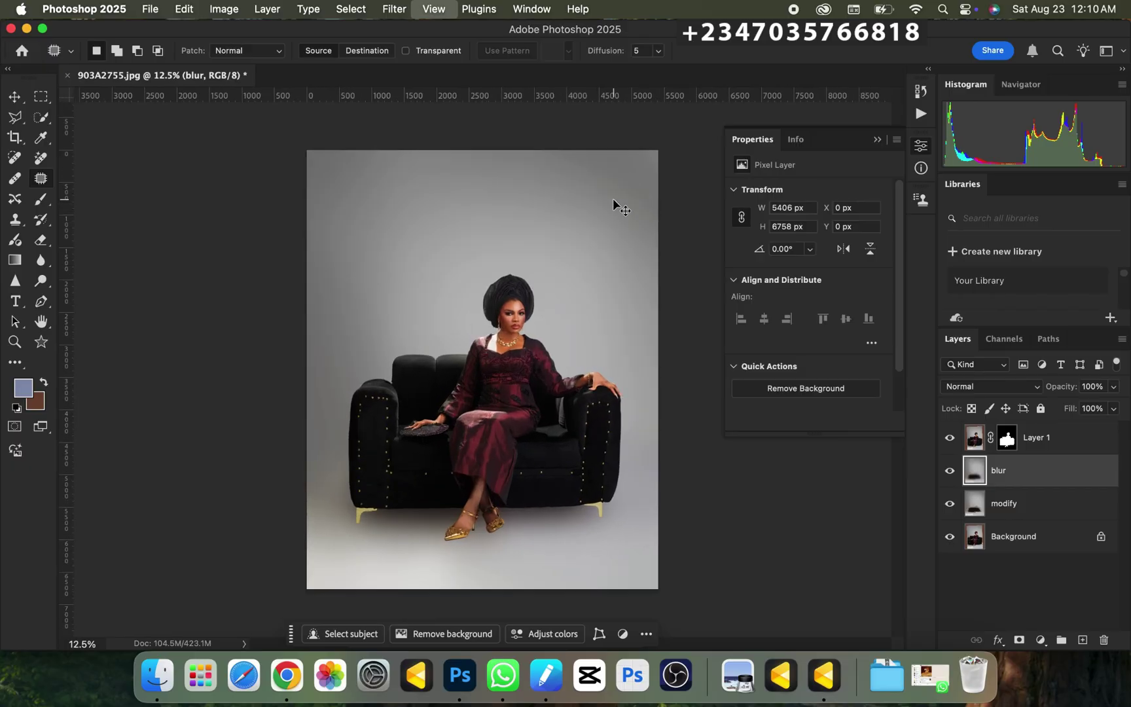
key("super+plus")
key("super+minus")
key("super+minus")
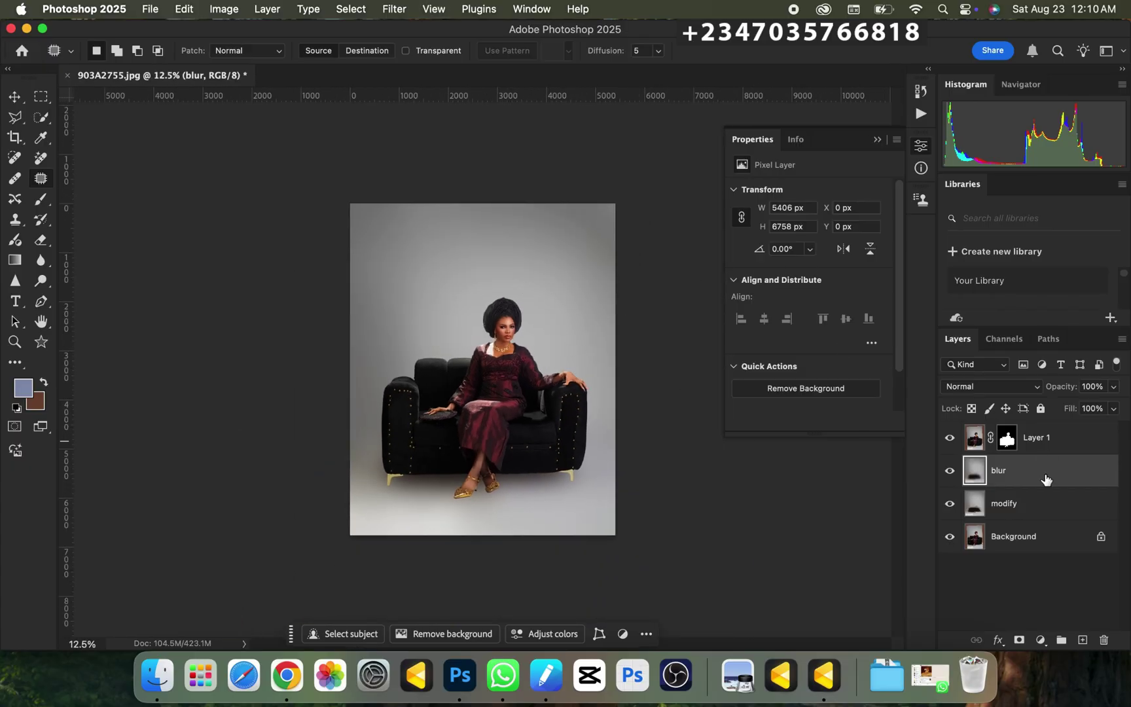
left_click(1017, 643)
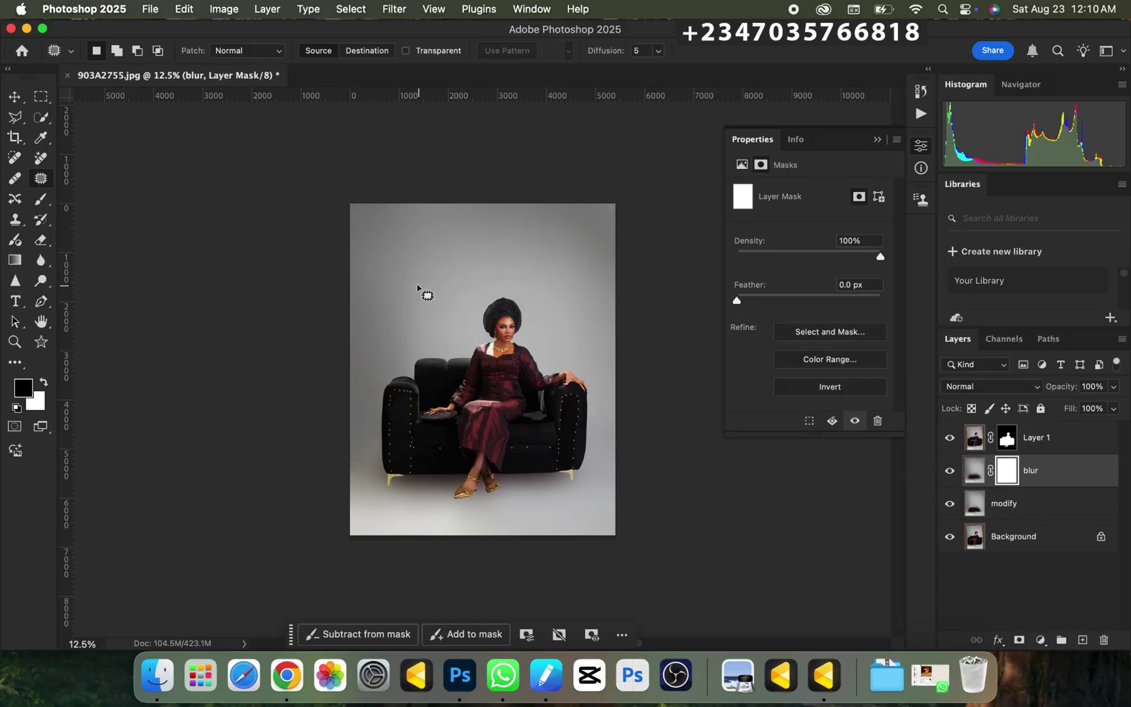
key("b")
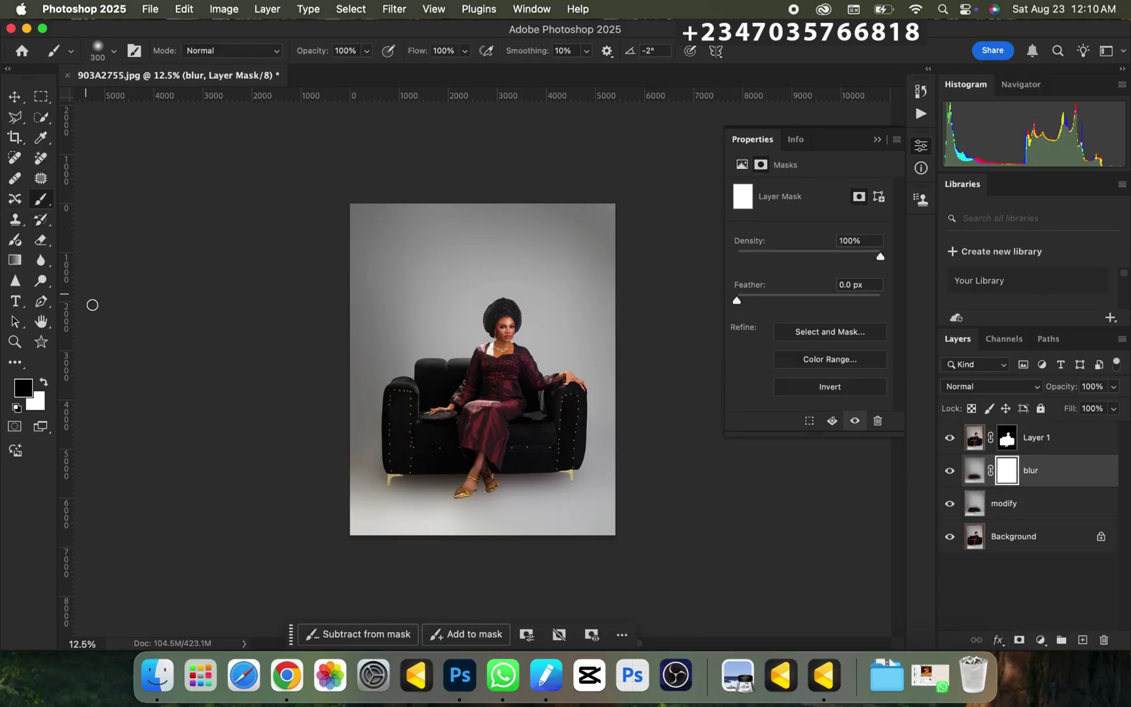
key("bracketright")
key("bracketright")
key("bracketright")
key("bracketright")
mouse_move(396, 484)
left_mouse_down()
mouse_move(495, 469)
mouse_move(574, 475)
mouse_move(423, 498)
mouse_move(576, 487)
mouse_move(366, 475)
mouse_move(574, 475)
mouse_move(454, 480)
left_mouse_up()
key("super+equal")
key("super+minus")
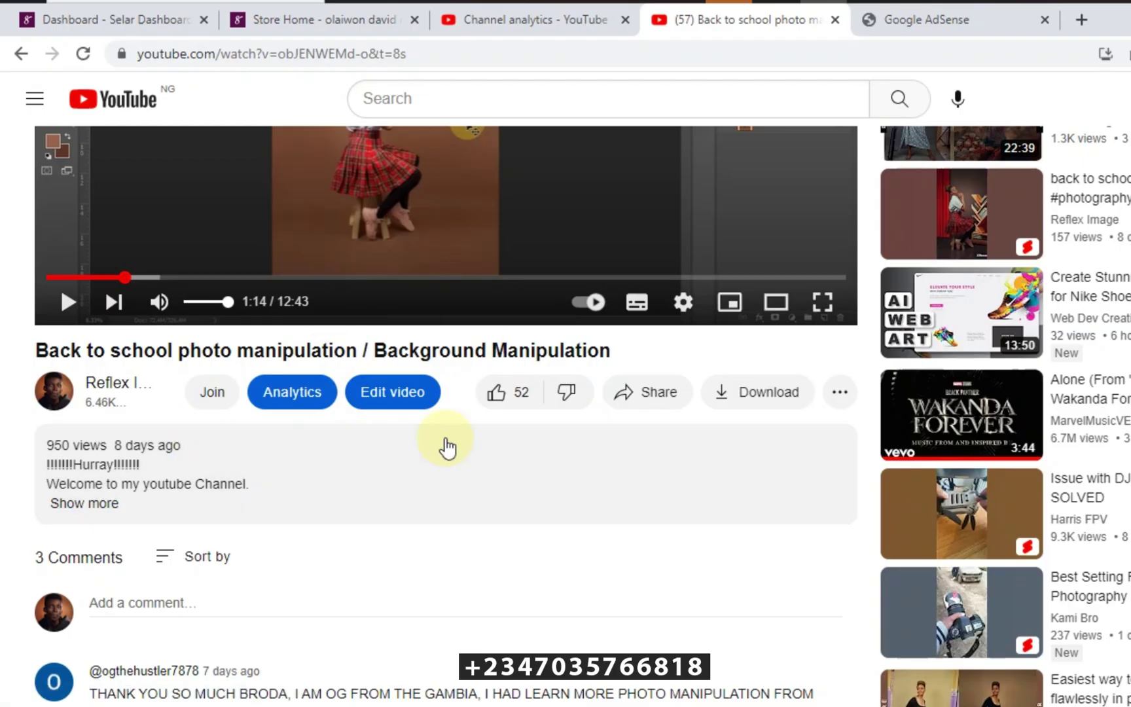
In the browser, expand the YouTube video's description to read its links, and look through the Selar store page.
scroll(467, 210, "up", 1)
scroll(467, 210, "down", 3)
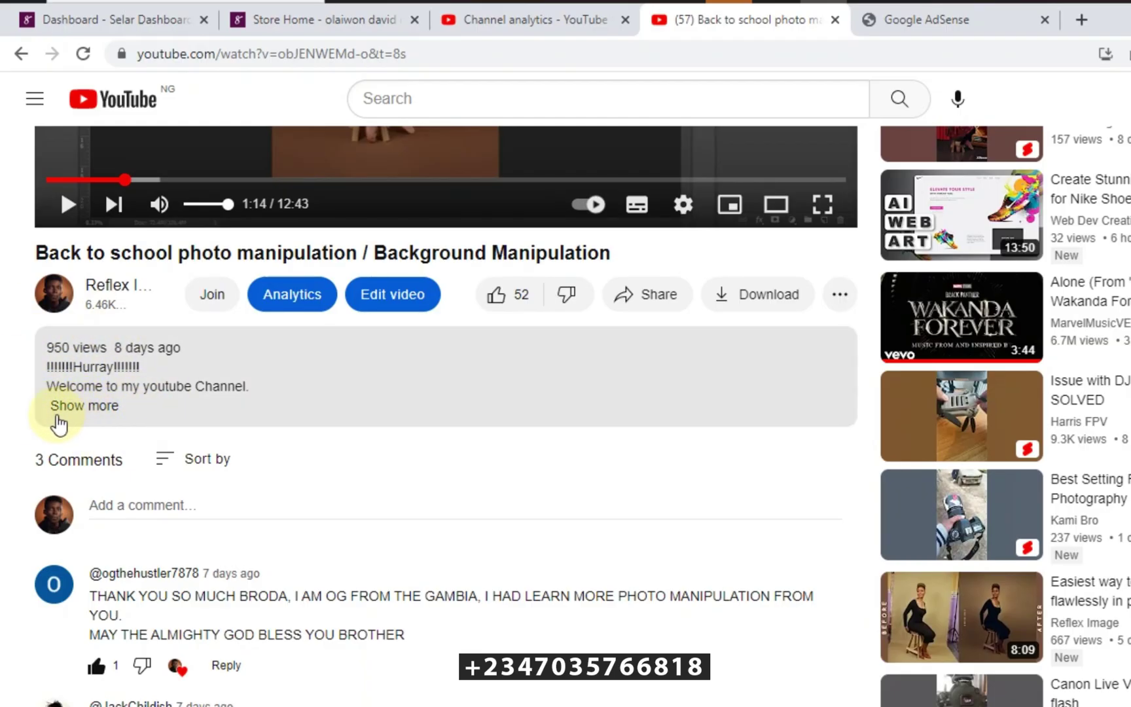
left_click(84, 405)
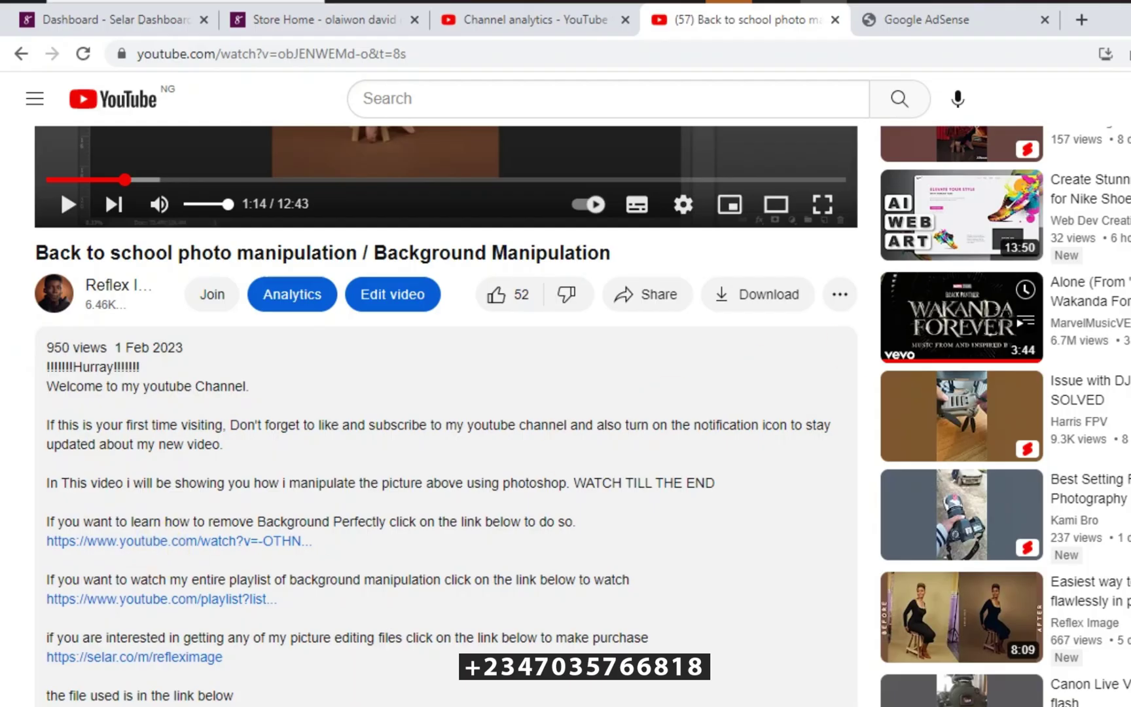
scroll(111, 505, "down", 2)
scroll(130, 419, "down", 4)
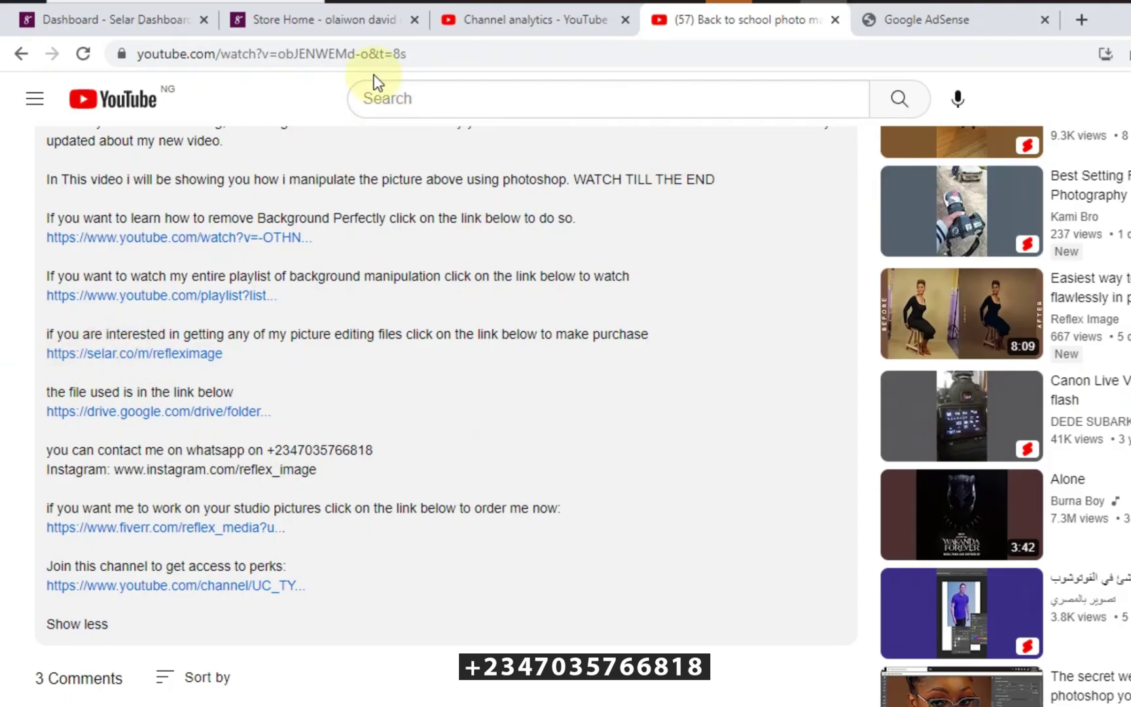
left_click(282, 25)
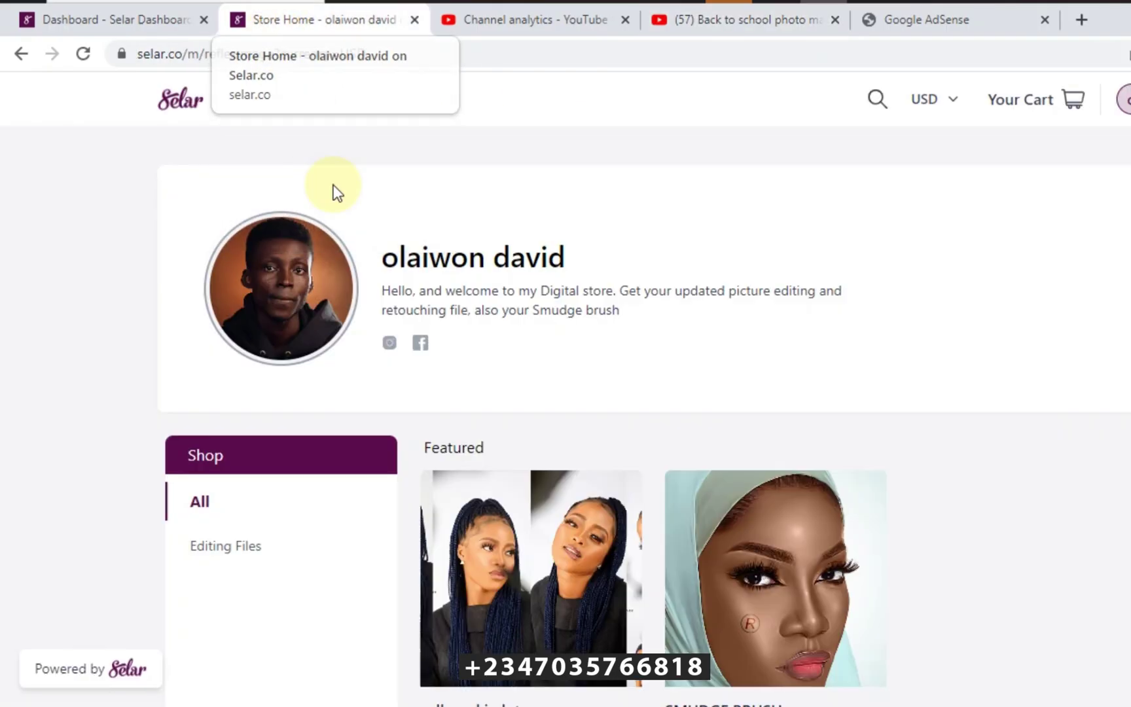
scroll(954, 334, "down", 4)
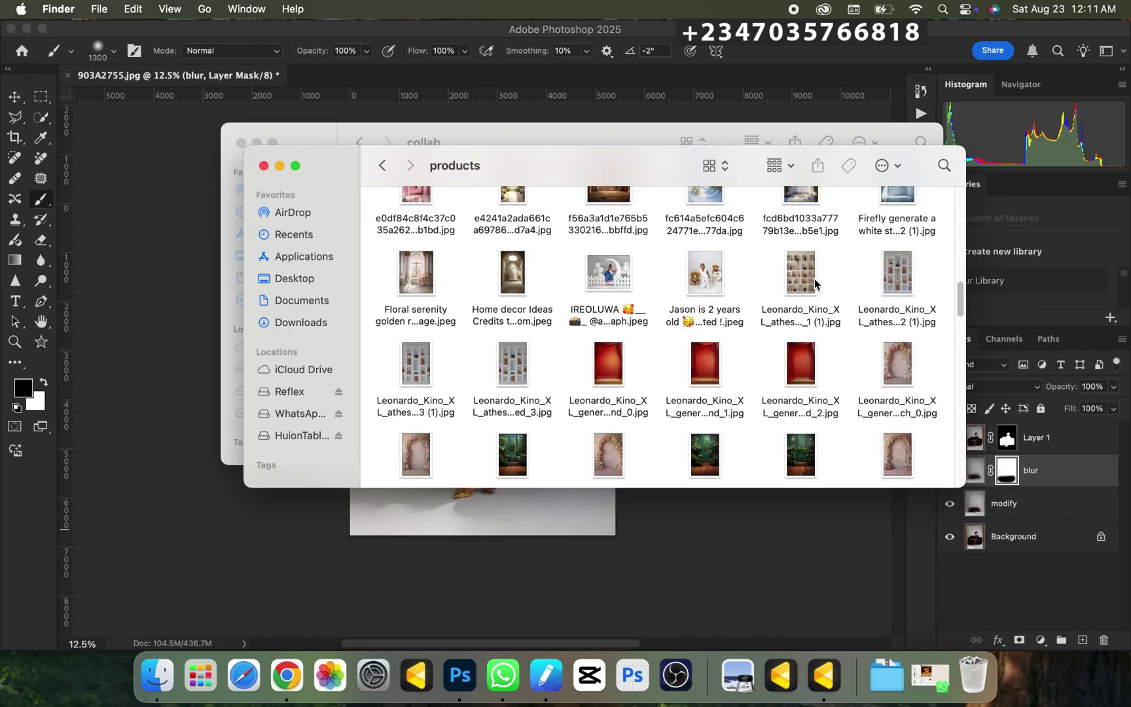
Place the Leonardo_Kino_XL wall-decoration shelf image from the products folder above the blur layer, aligned to the canvas's upper-left corner.
left_click(804, 278)
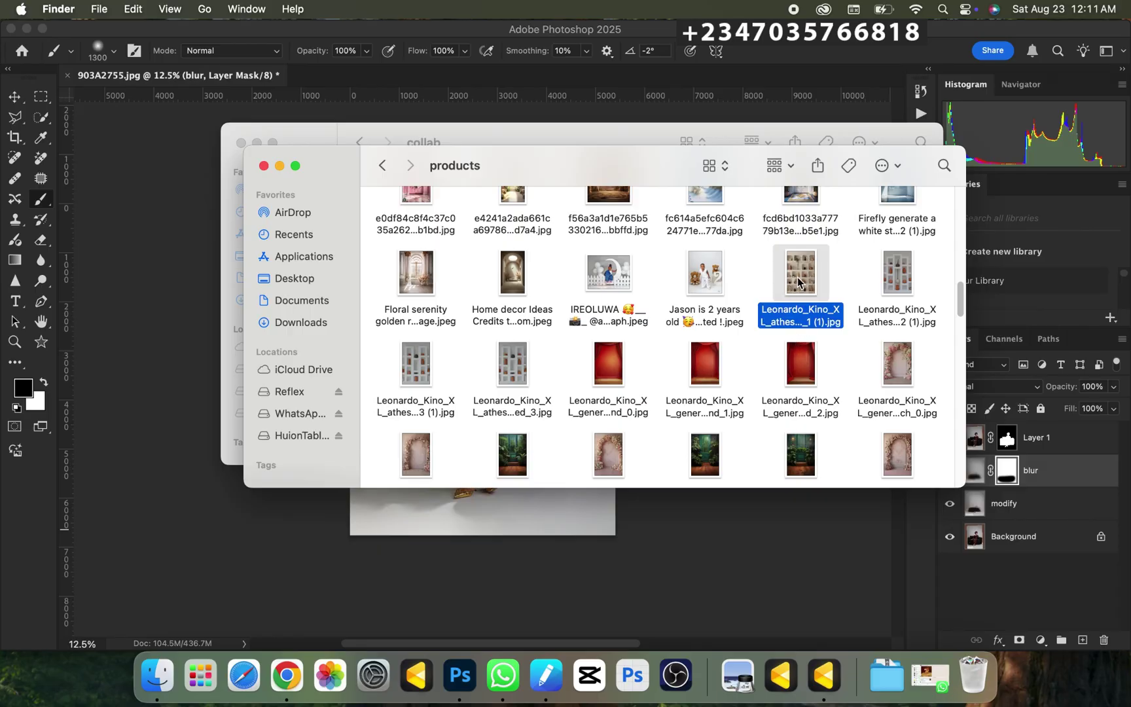
left_click_drag(798, 281, 515, 535)
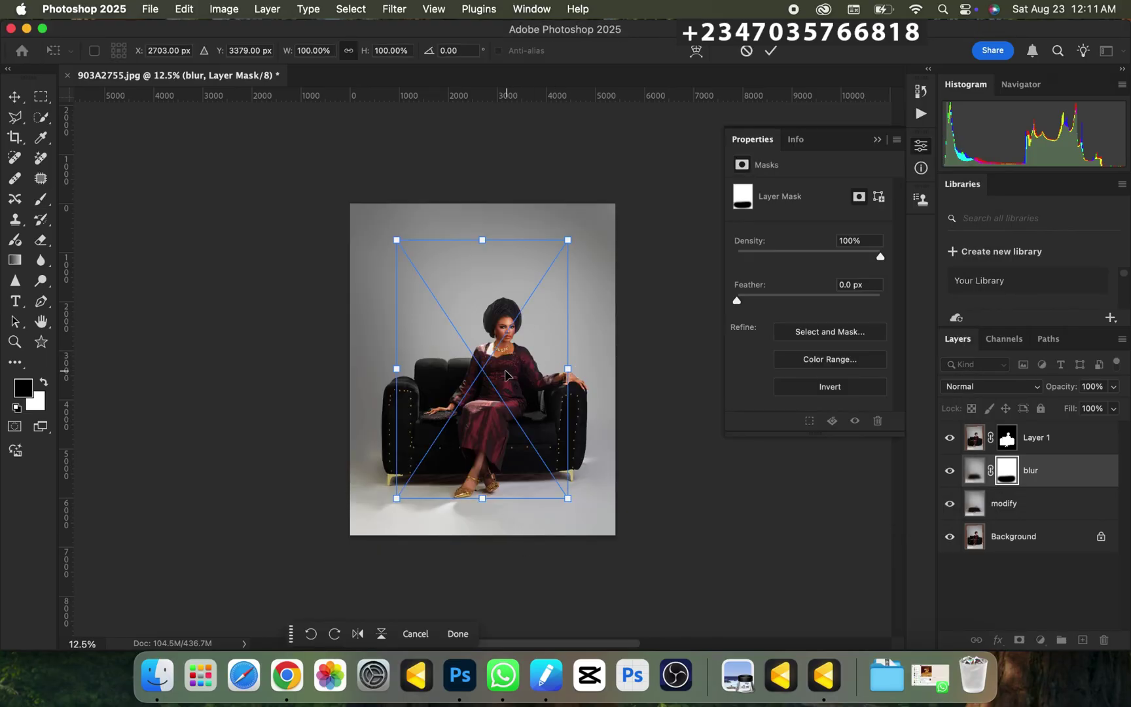
left_click_drag(505, 375, 443, 328)
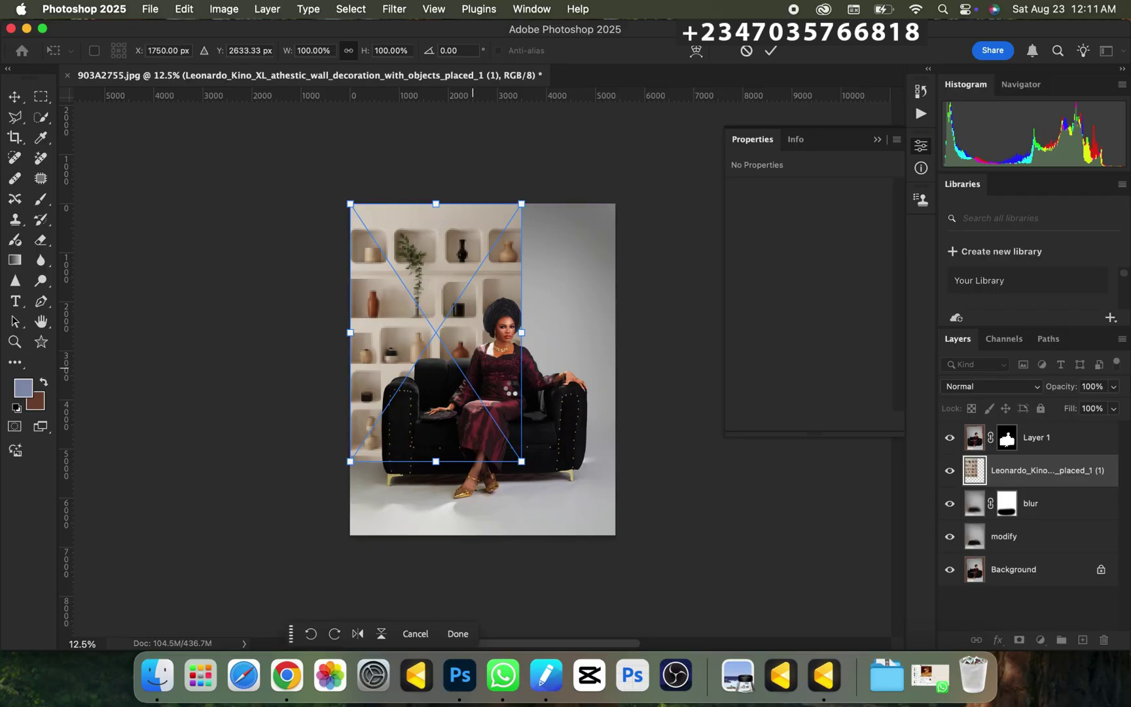
key("Return")
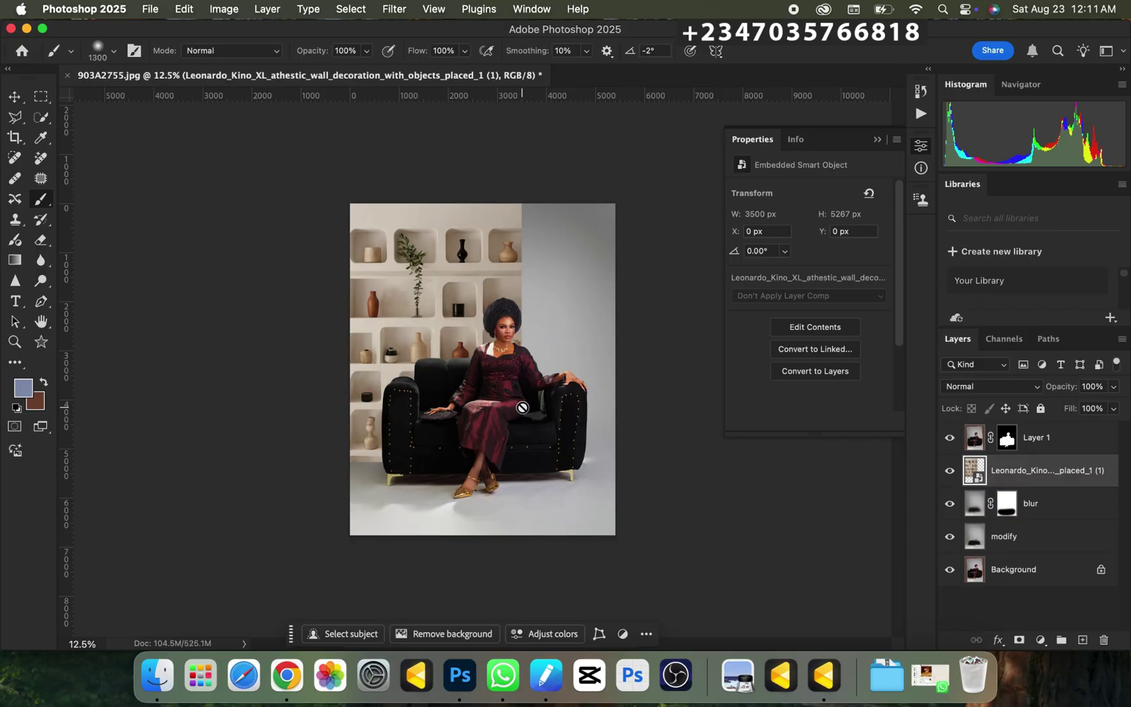
Duplicate the shelf image and move the copy right to X 2703 px, Y 0 px to cover the rest of the wall.
key("super+j")
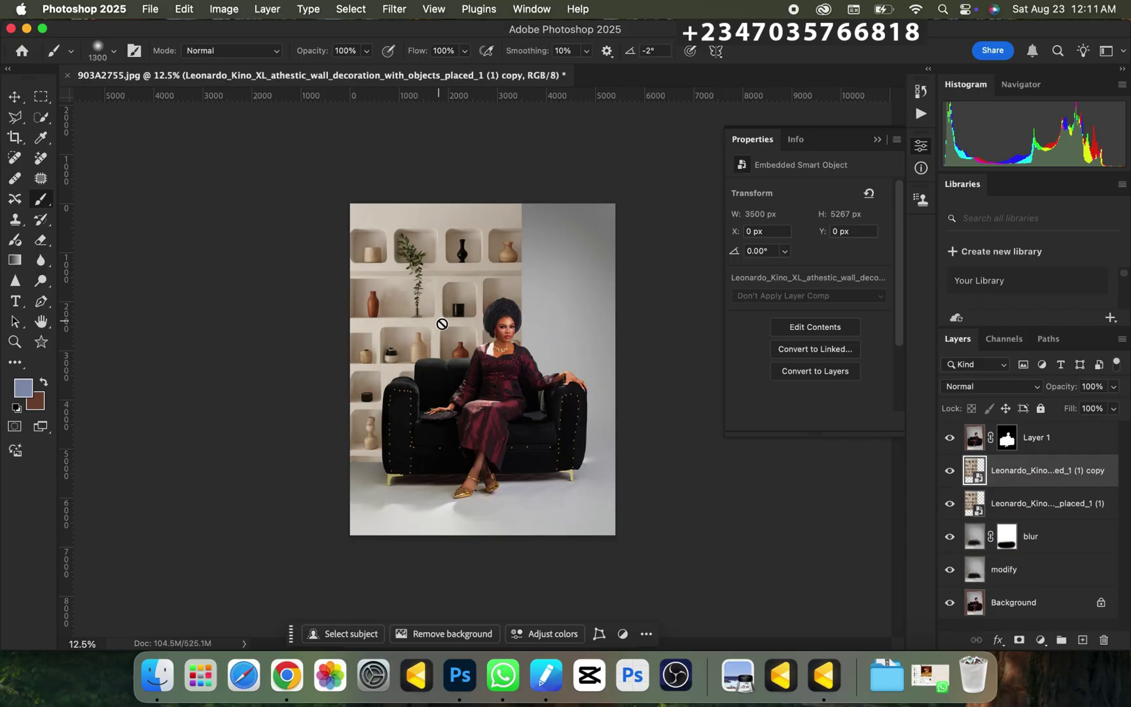
key("super+t")
left_click_drag(463, 308, 580, 328)
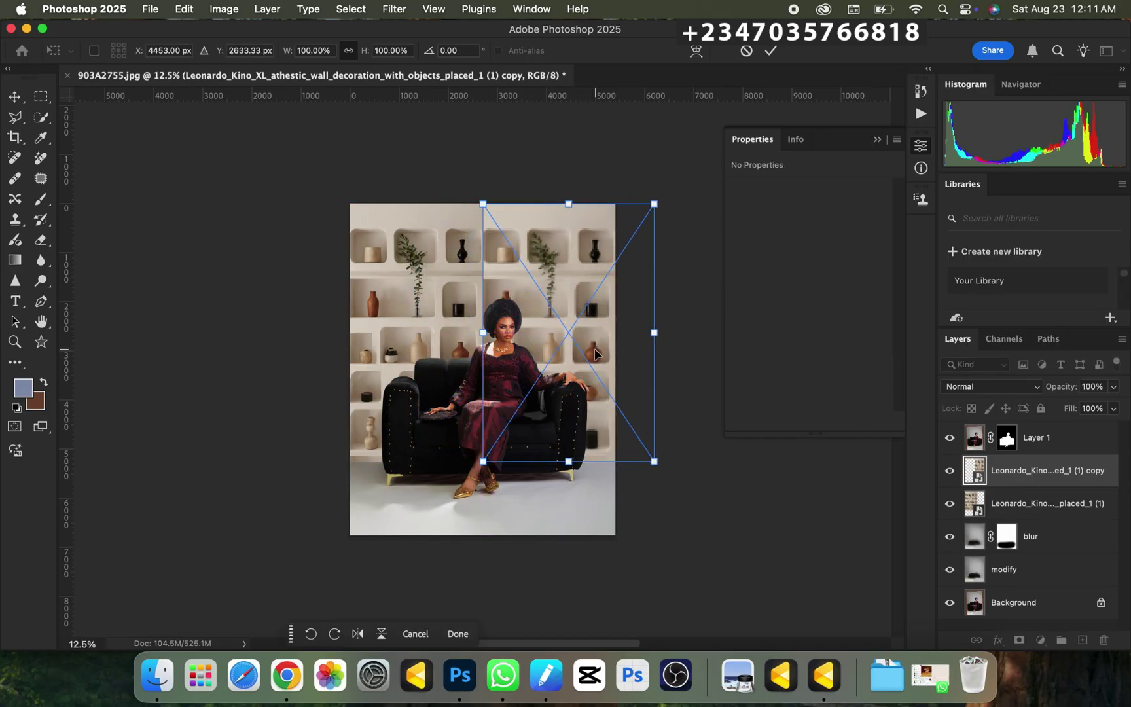
key("Return")
Add a layer mask to the shelf copy and paint black down the vertical seam with a 300 px soft brush.
key("b")
key("super+equal")
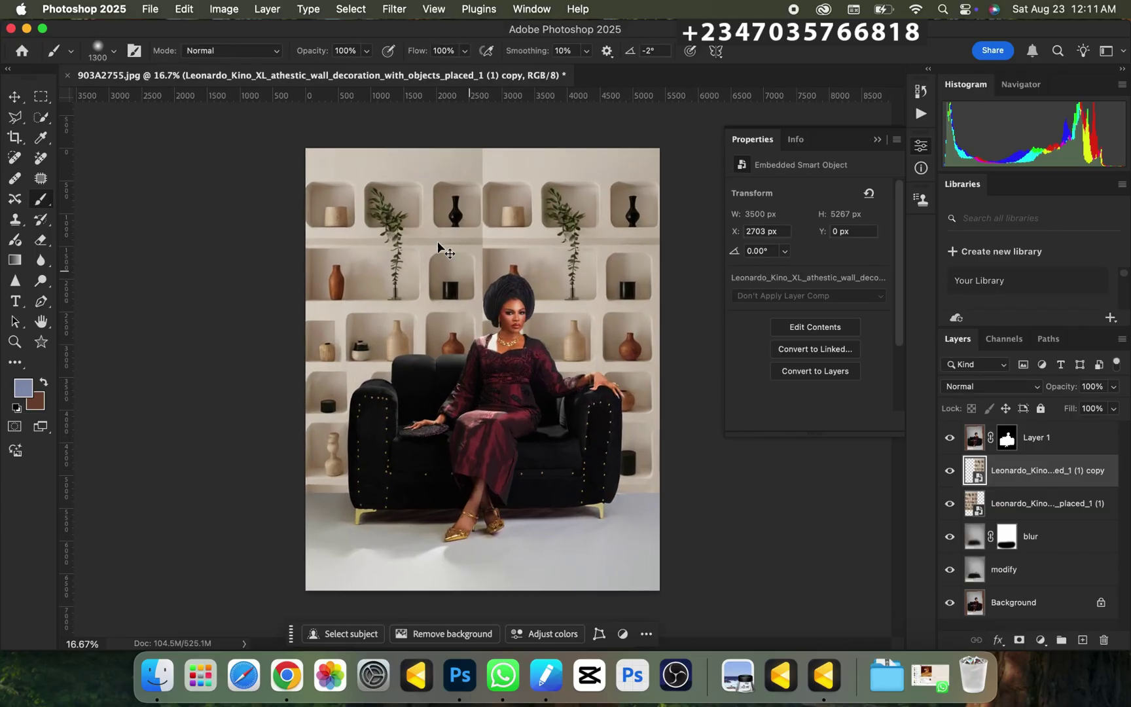
key("super+equal")
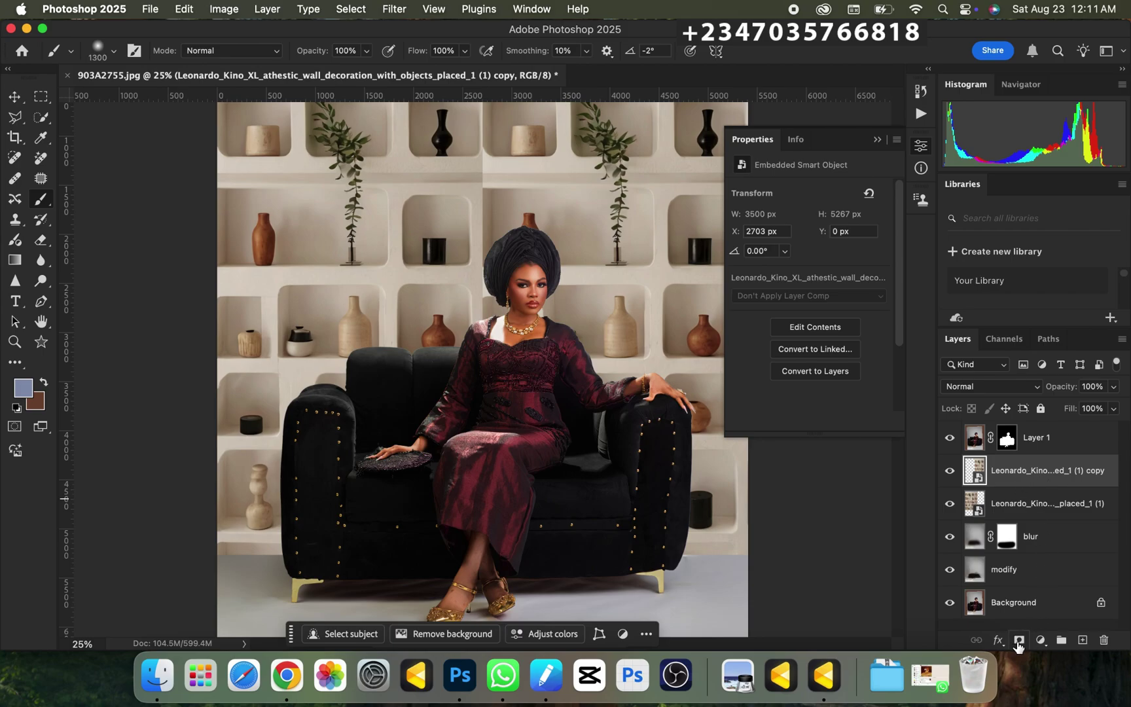
left_click(1018, 640)
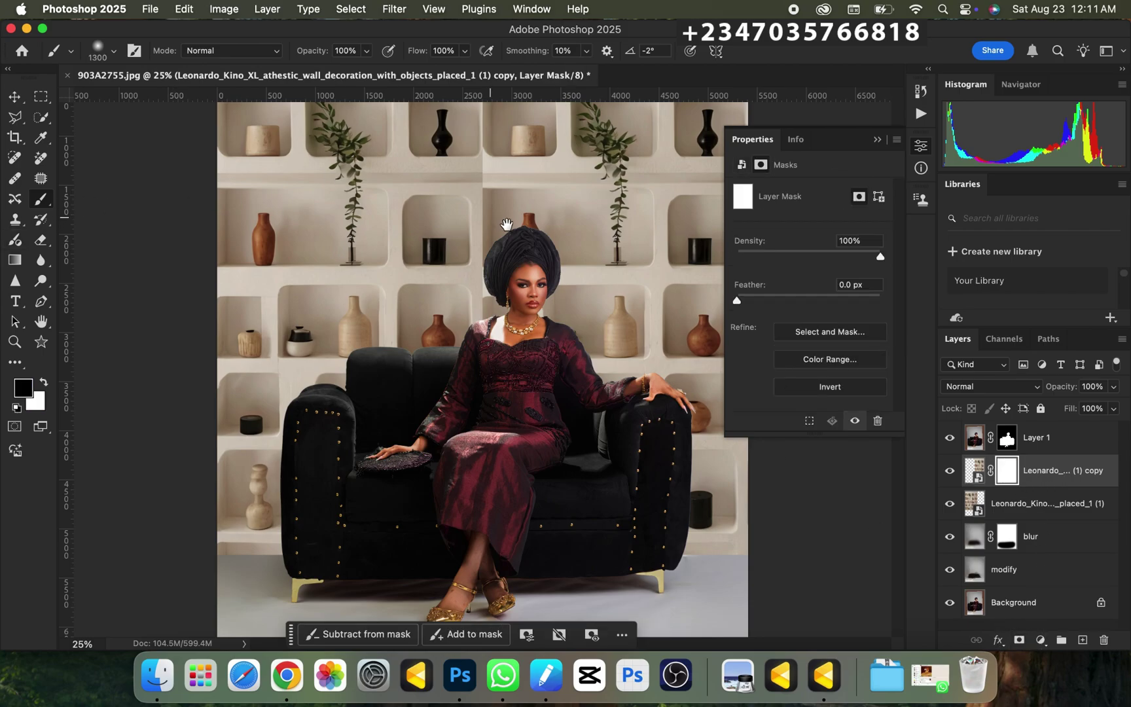
scroll(449, 253, "up", 5)
key("bracketleft")
key("bracketleft")
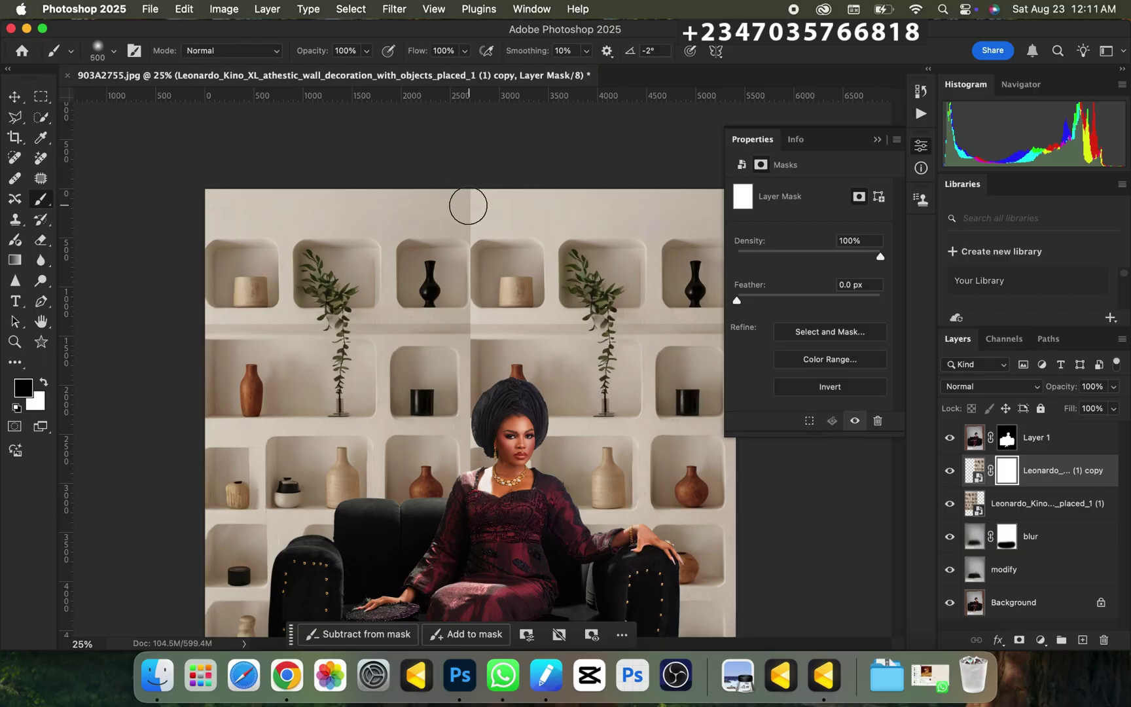
key("bracketleft")
key("bracketleft")
key("bracketleft")
key("bracketleft")
key("bracketleft")
left_click_drag(463, 181, 471, 543)
Touch up the shelf copy's mask along the seam near the wall's upper edge.
key("super+minus")
key("super+minus")
key("super+plus")
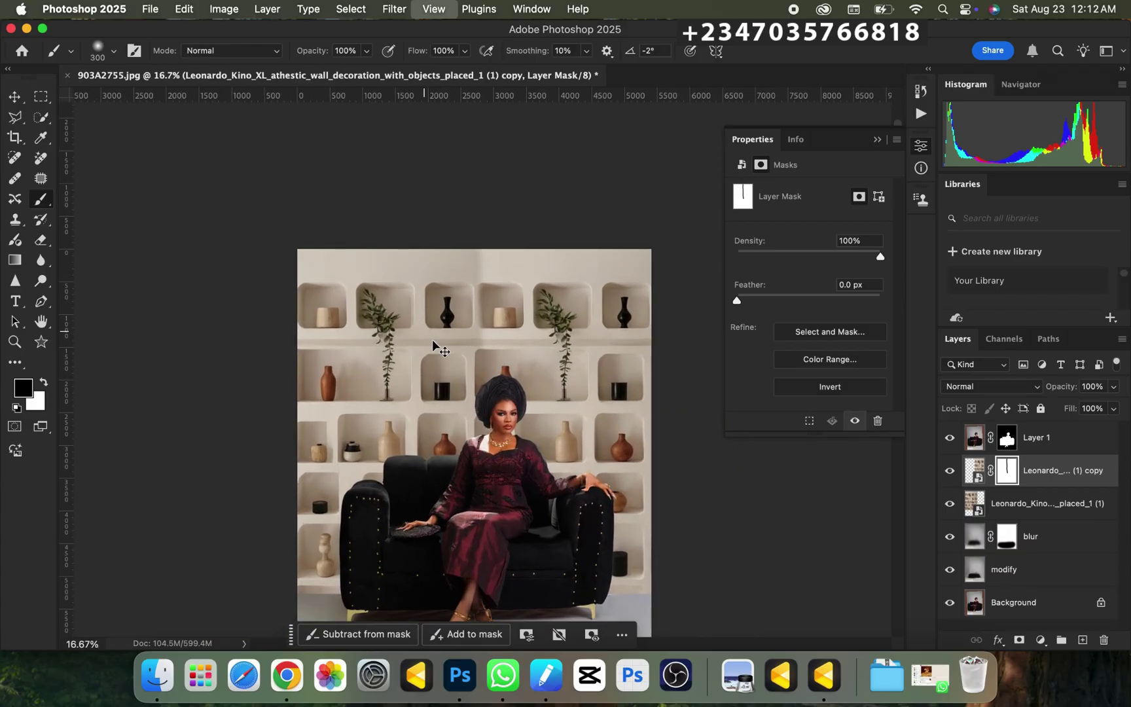
key("super+plus")
mouse_move(468, 235)
left_mouse_down()
mouse_move(477, 175)
mouse_move(482, 201)
mouse_move(454, 210)
left_mouse_up()
key("super+minus")
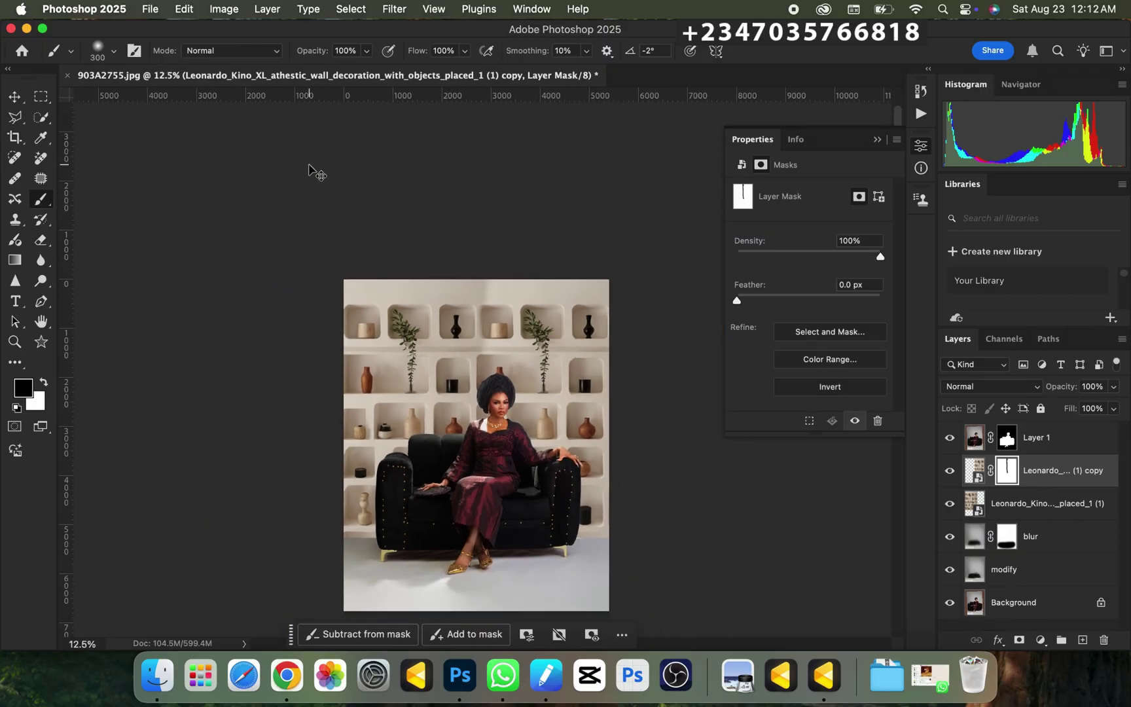
Merge the masked shelf copy and the original Leonardo_Kino shelf layer into one layer.
key("super+minus")
key("super+equal")
key("super+equal")
key("super+minus")
left_click(1041, 509)
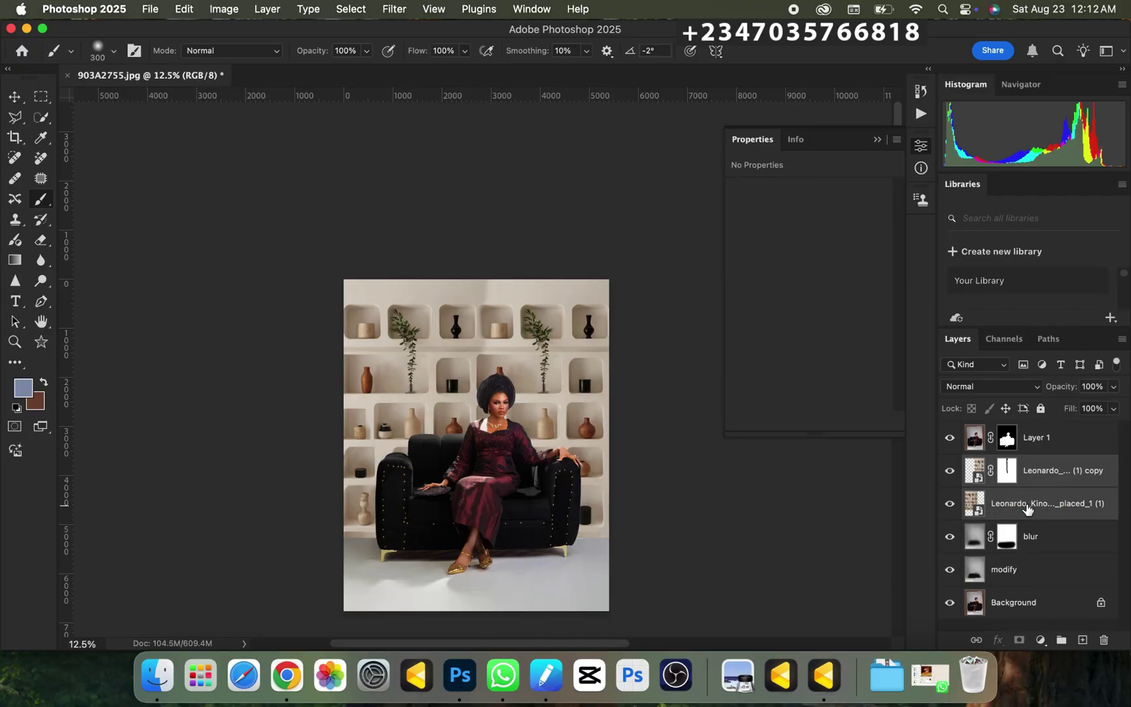
key("super+e")
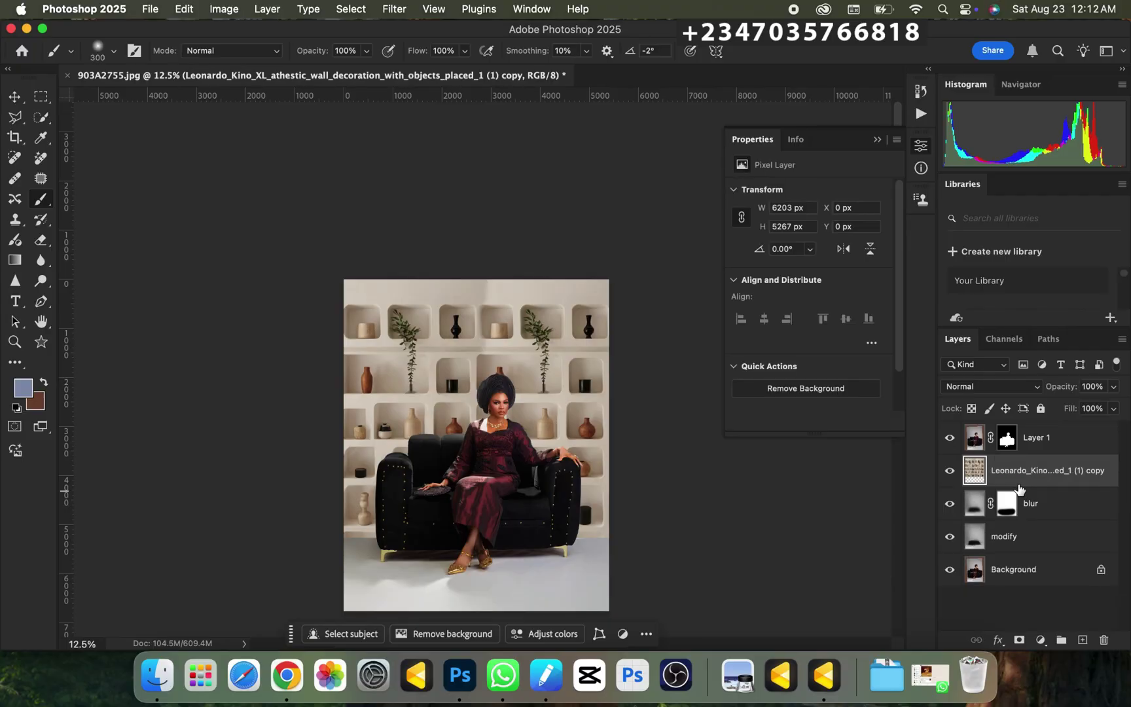
Apply a Gaussian Blur with a radius of 8.5 pixels to the merged shelf layer.
key("super+minus")
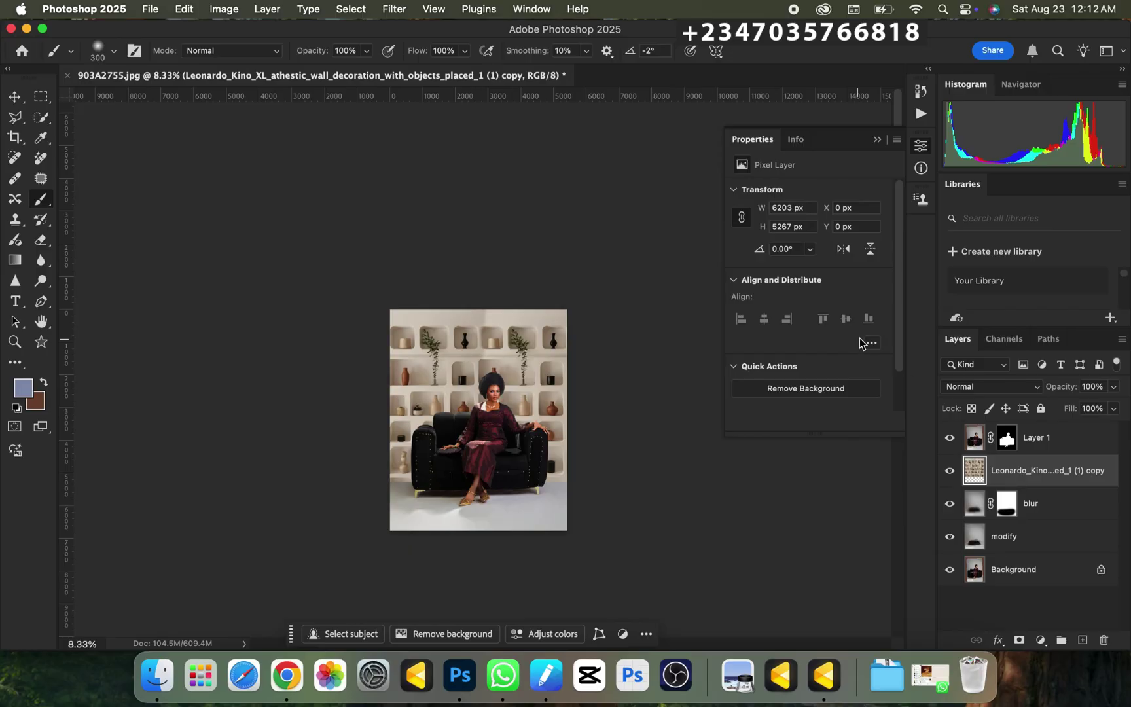
key("super+plus")
key("super+plus")
scroll(563, 265, "down", 5)
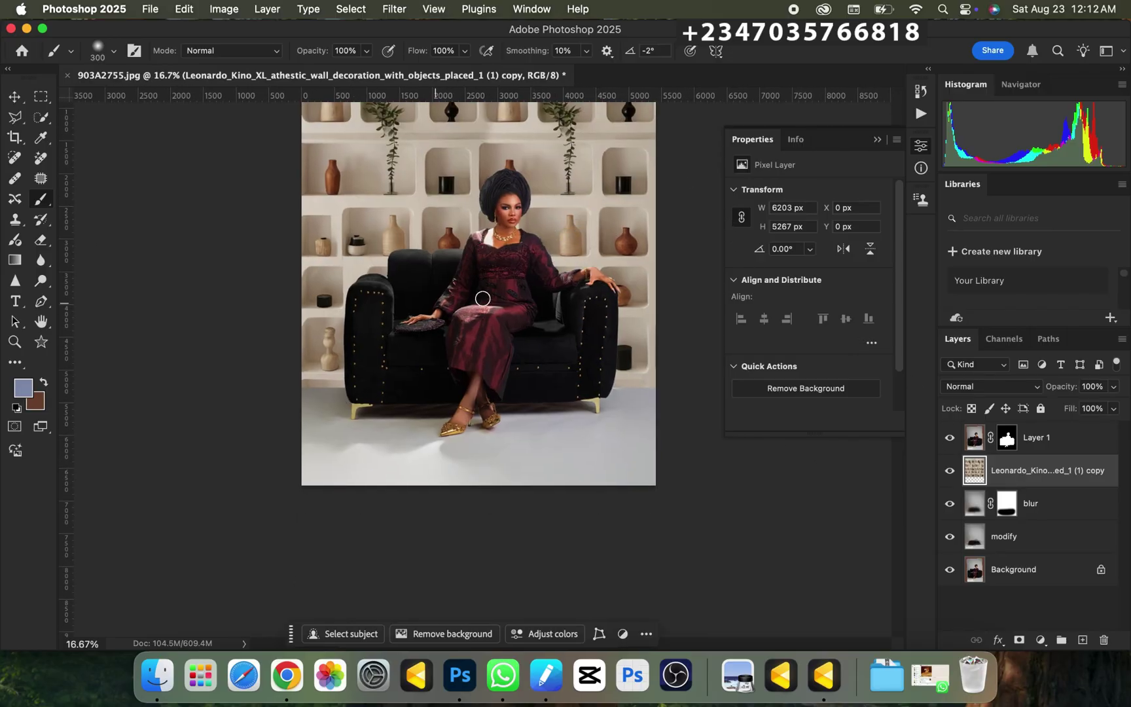
key("super+plus")
scroll(517, 381, "up", 3)
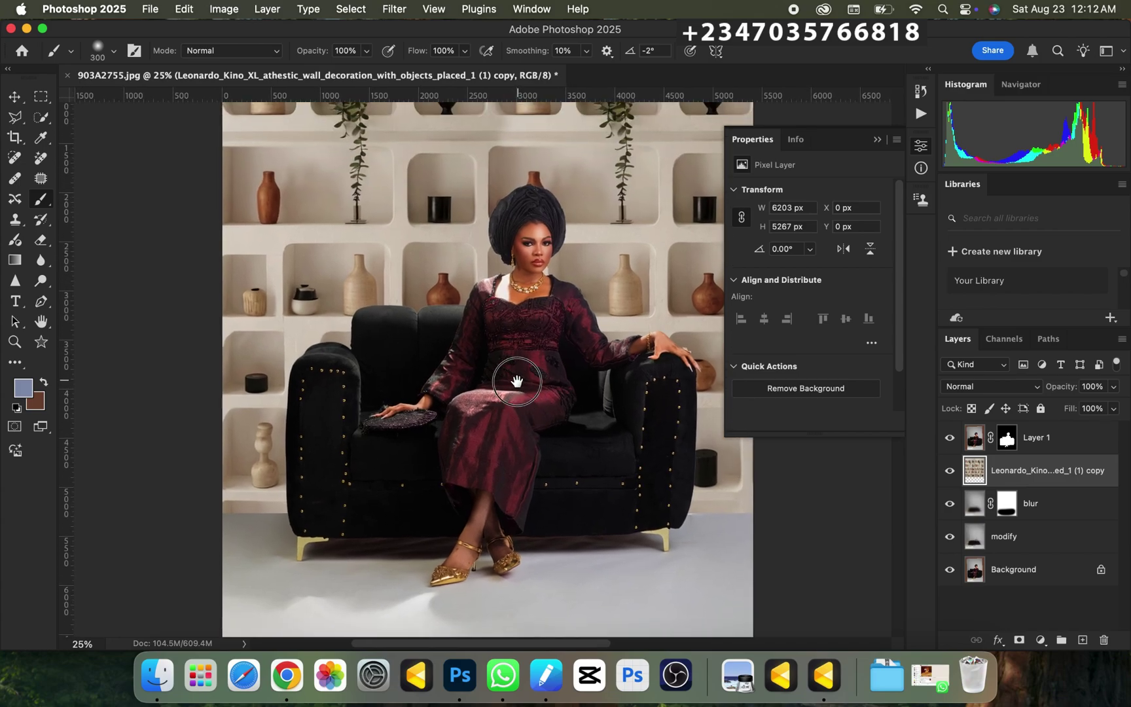
left_click(357, 9)
mouse_move(384, 14)
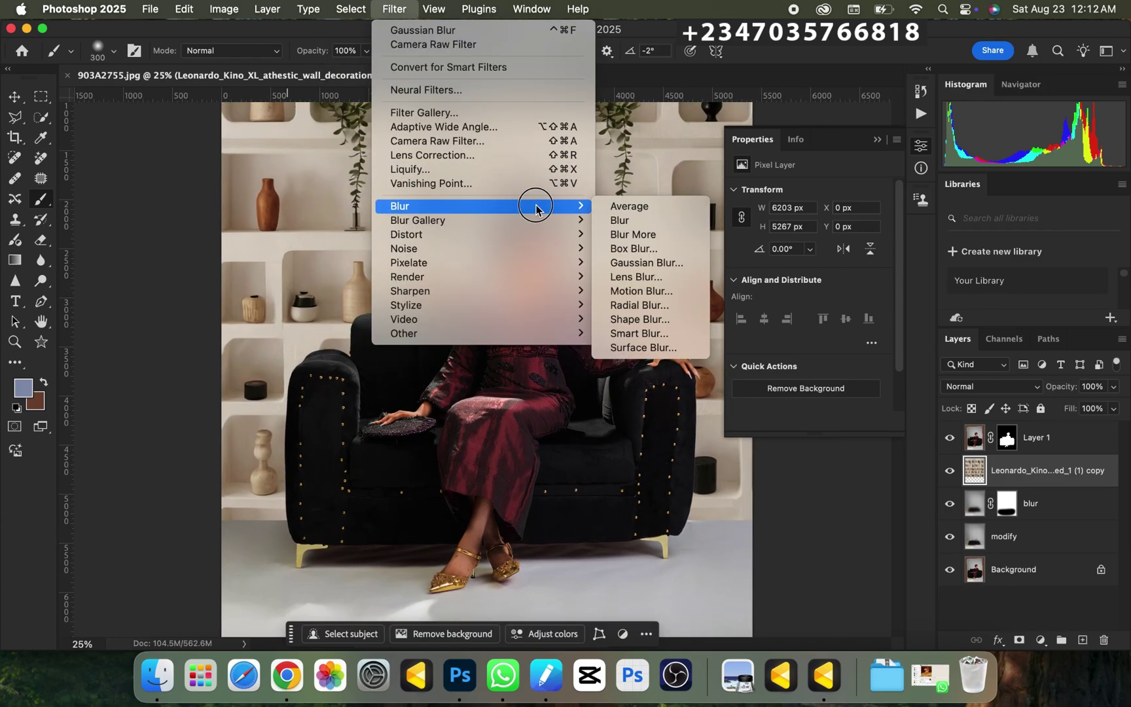
left_click(645, 260)
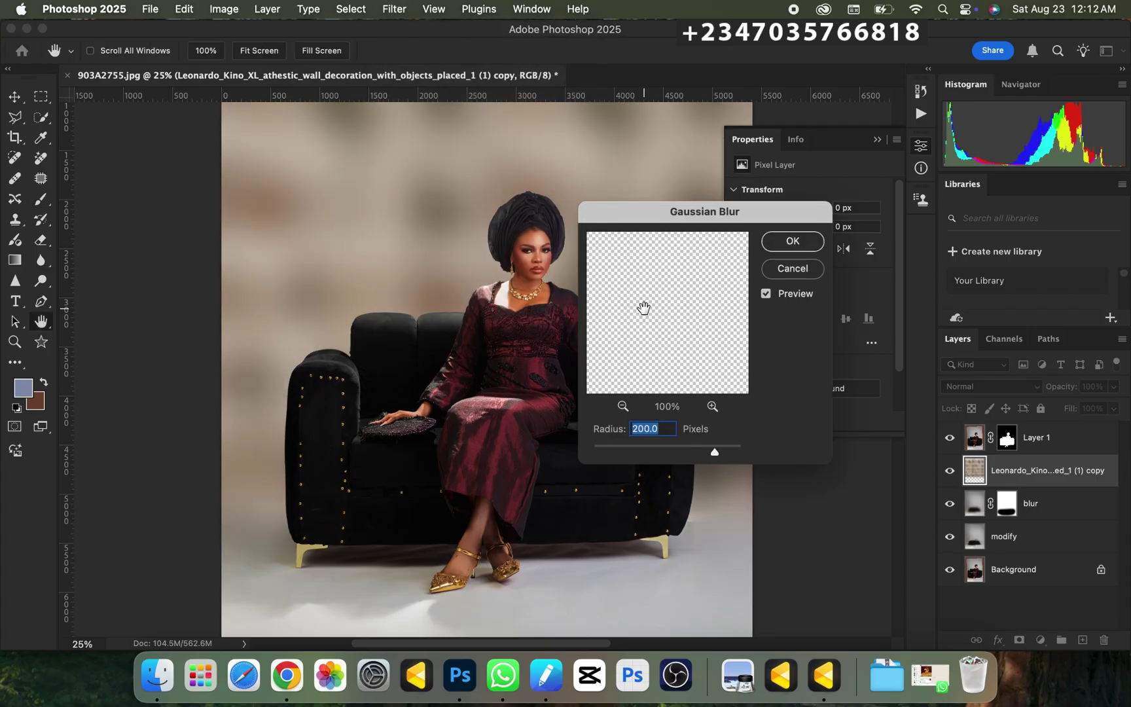
left_click_drag(680, 450, 648, 453)
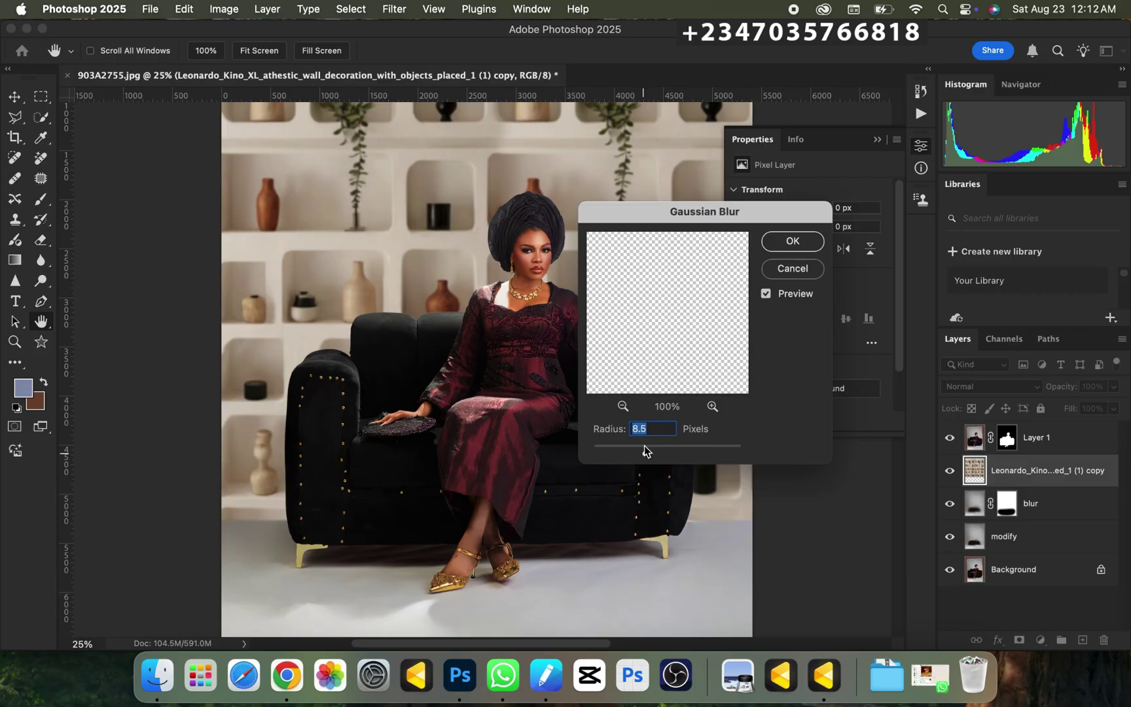
key("Return")
key("b")
key("super+minus")
key("super+minus")
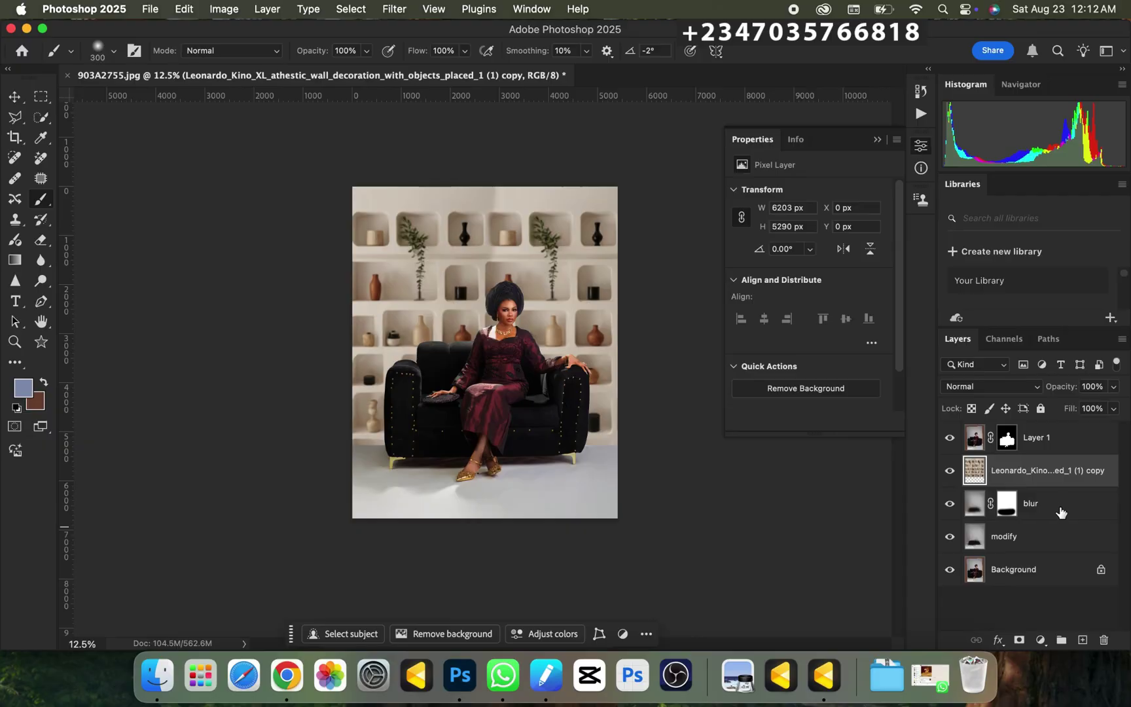
Add a Hue/Saturation adjustment layer directly above the blur layer and turn on Colorize.
left_click(1059, 514)
left_click(1043, 638)
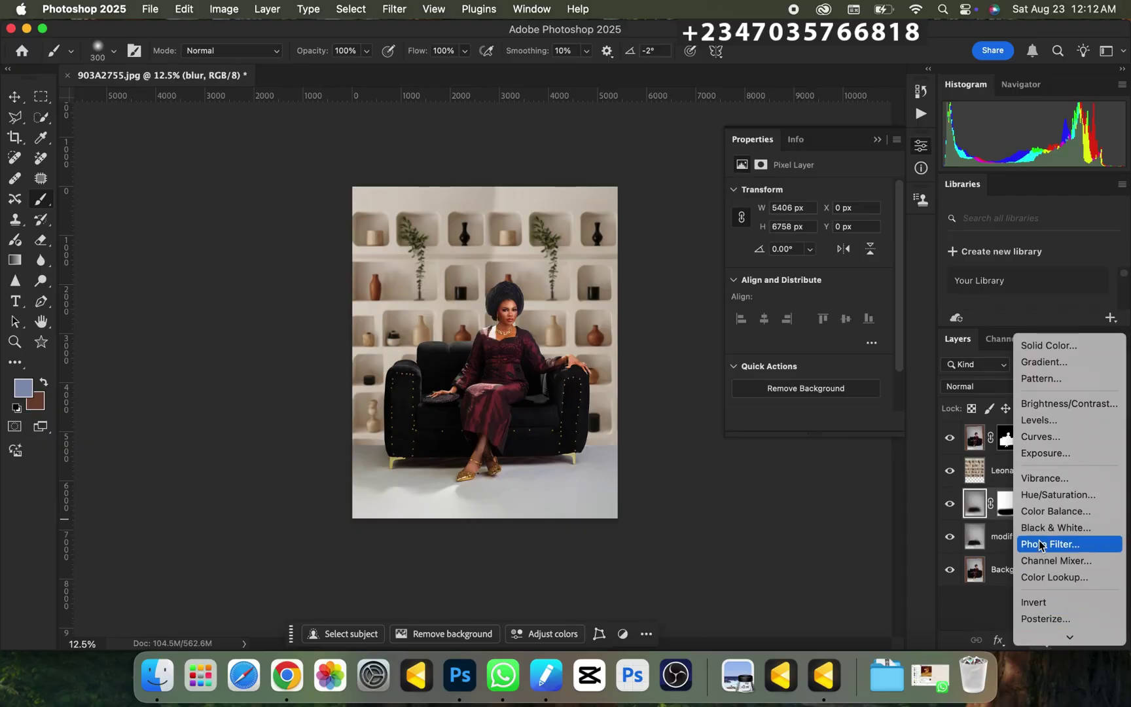
left_click(1037, 501)
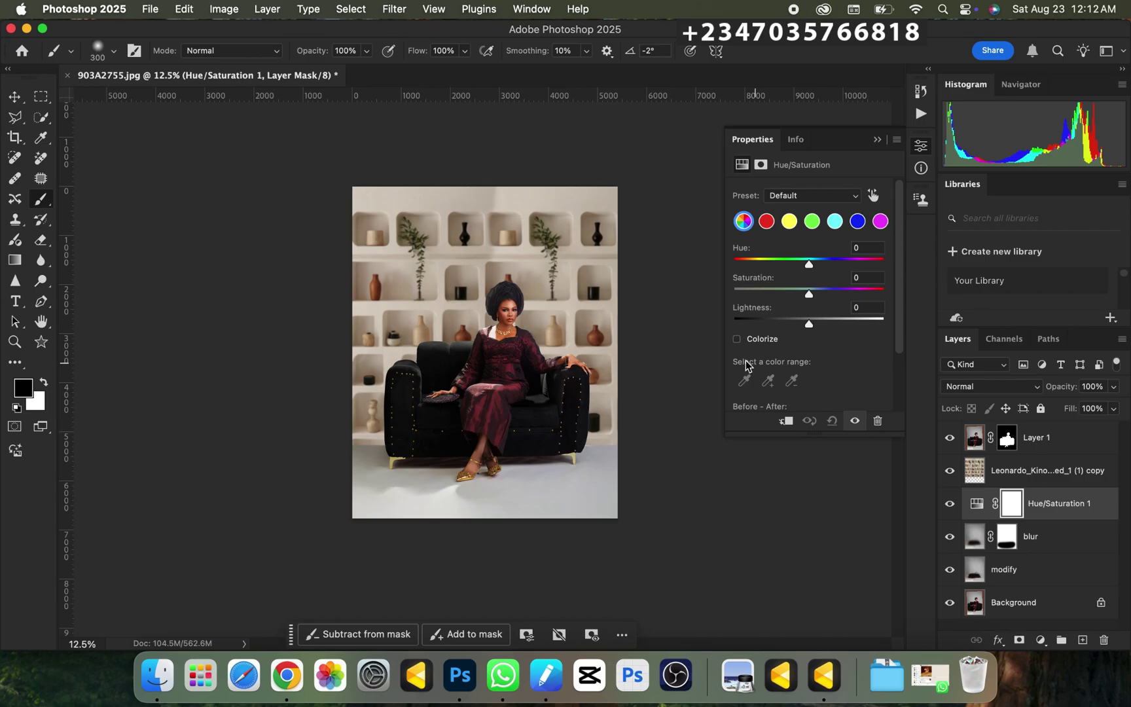
left_click(737, 340)
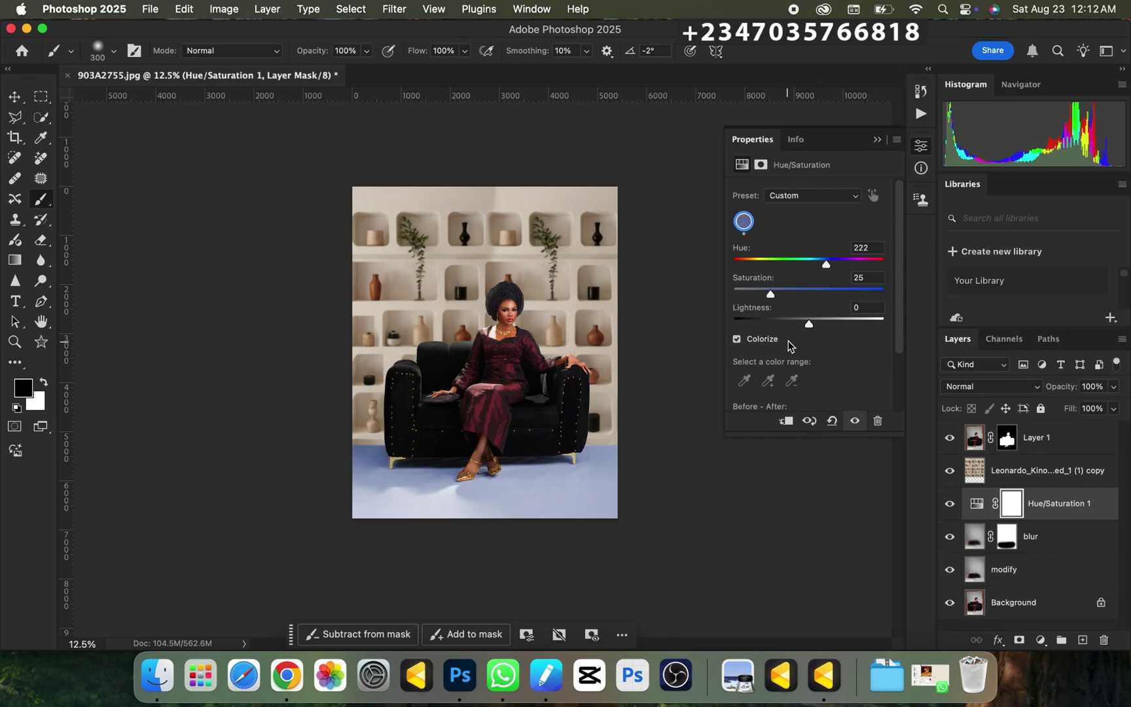
key("super+equal")
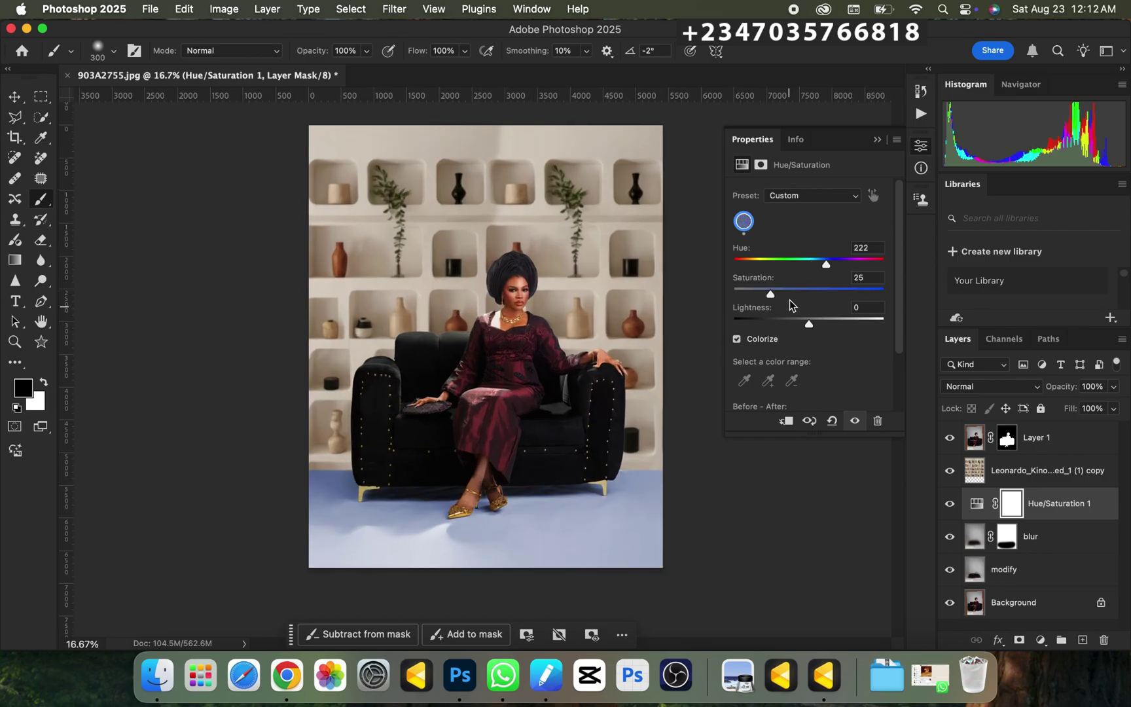
key("super+minus")
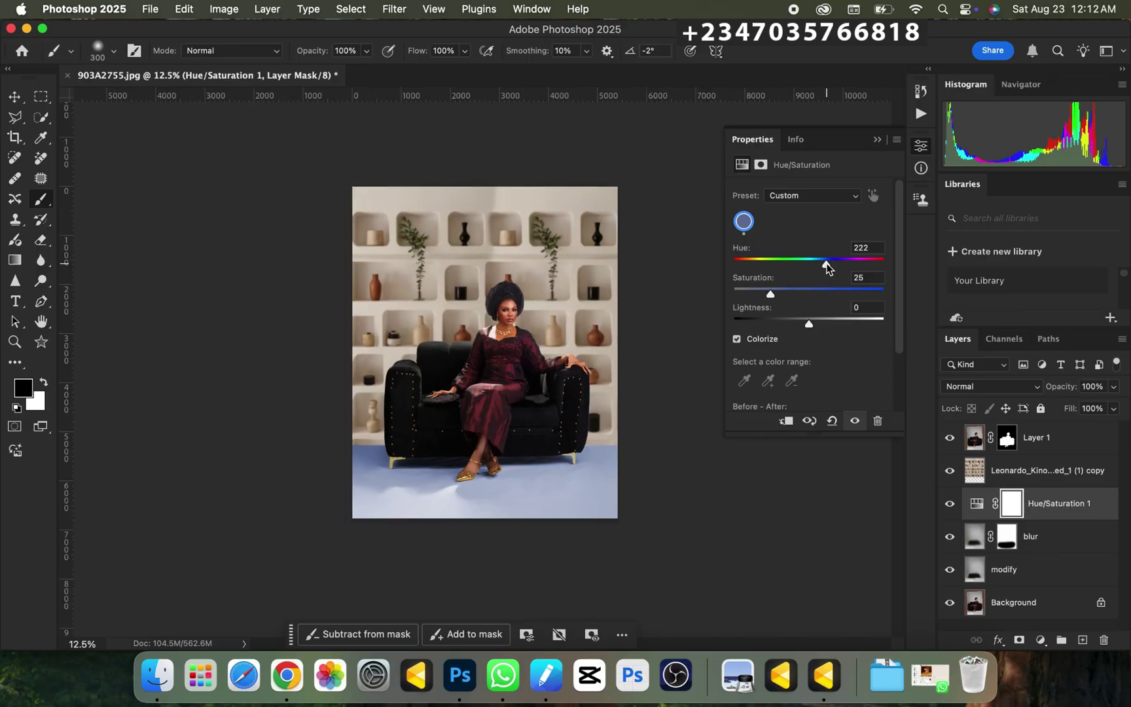
Tint the floor warm beige by setting the Hue/Saturation adjustment's hue to 32 and saturation to 20.
left_click_drag(826, 265, 746, 286)
key("super+equal")
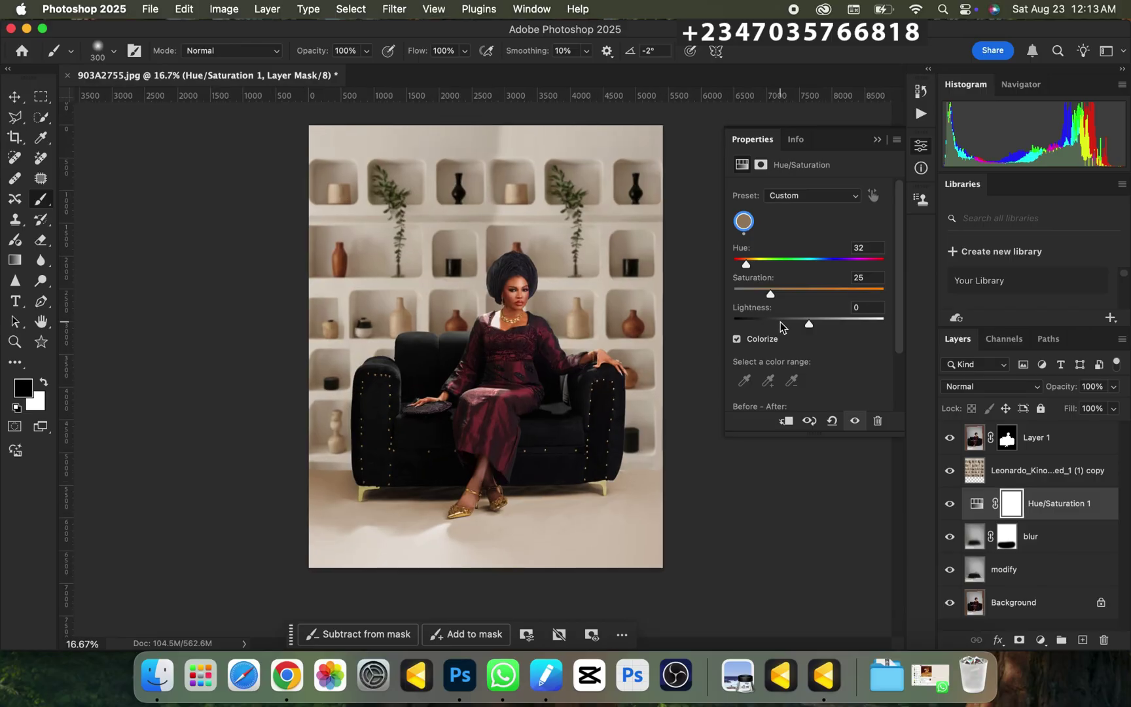
key("super+minus")
key("super+equal")
left_click_drag(770, 299, 765, 300)
key("super+minus")
key("super+equal")
key("super+equal")
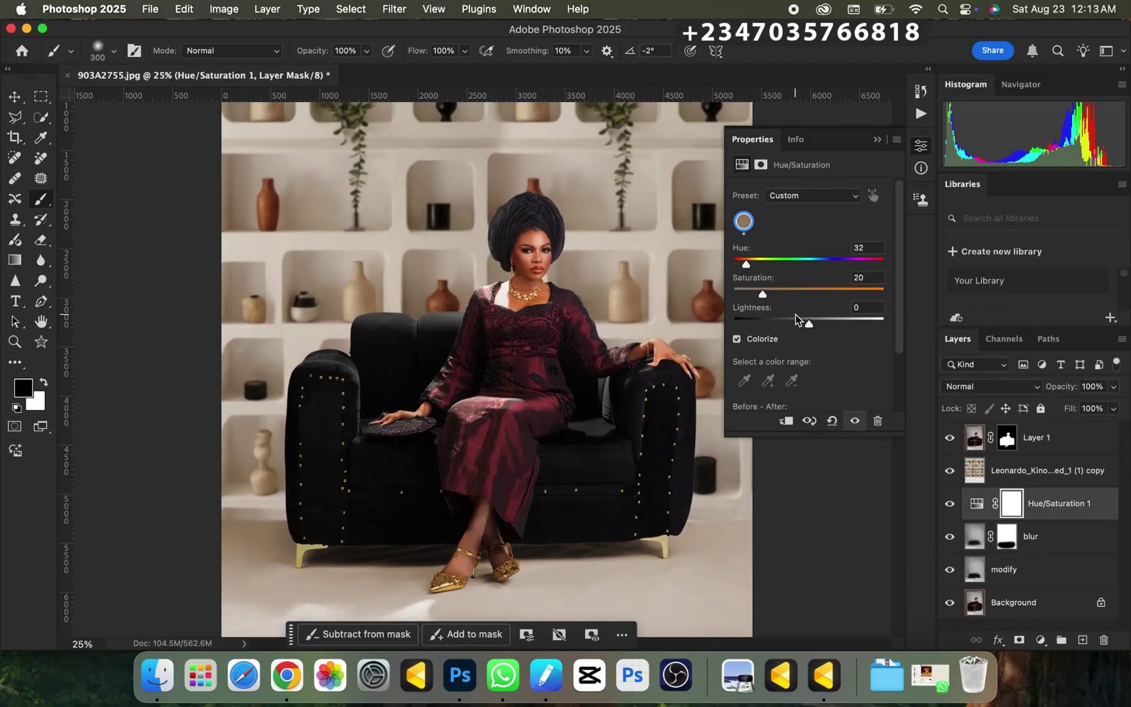
key("super+minus")
key("super+minus")
key("super+equal")
key("super+equal")
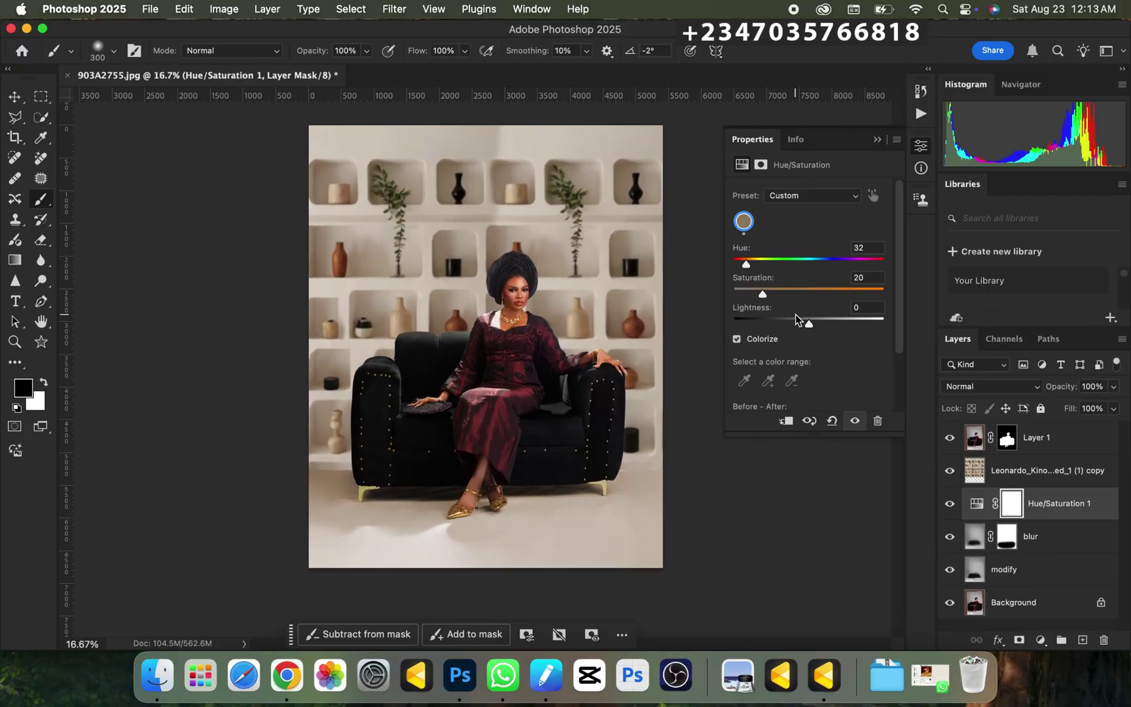
key("super+minus")
Move the merged shelf layer straight up to Y -167 px with Free Transform, keeping X at 0 px.
left_click(1011, 480)
key("super+t")
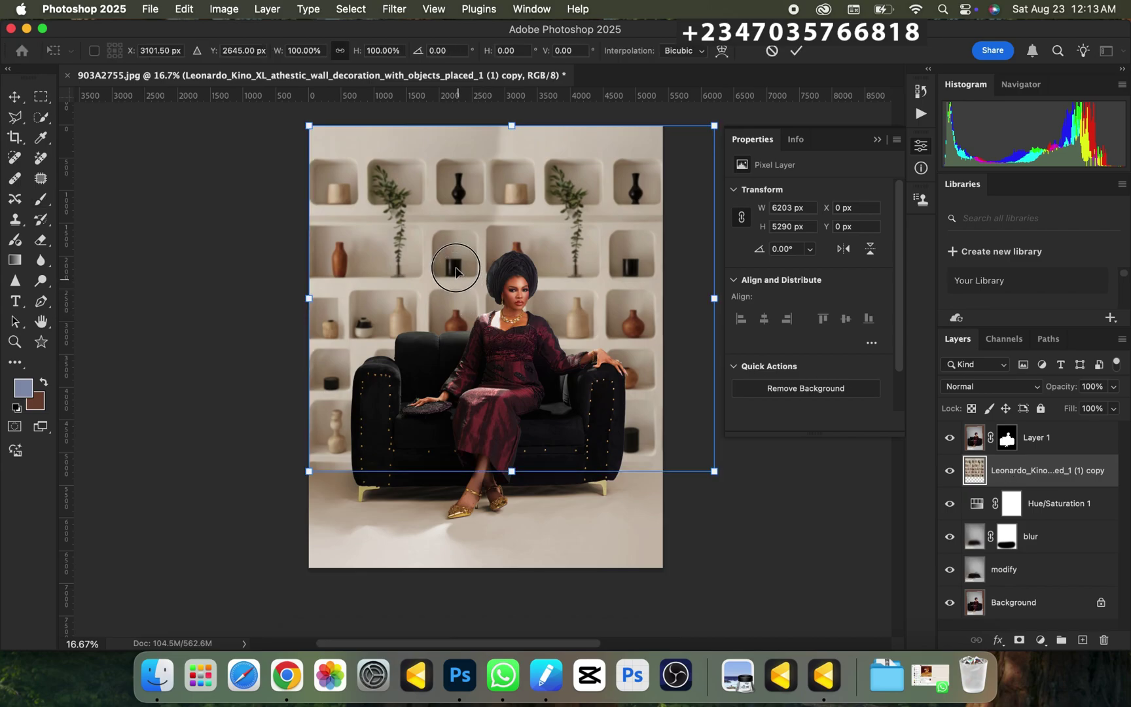
mouse_move(458, 283)
left_mouse_down()
mouse_move(462, 269)
mouse_move(464, 294)
left_mouse_up()
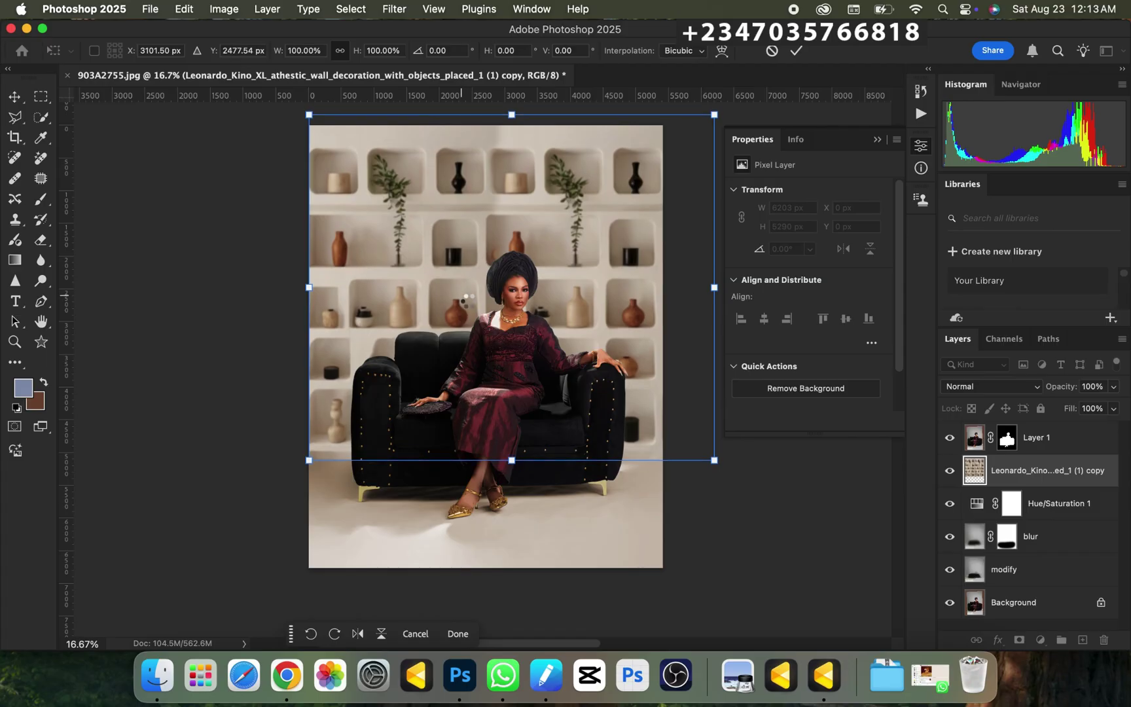
key("Return")
key("b")
key("super+minus")
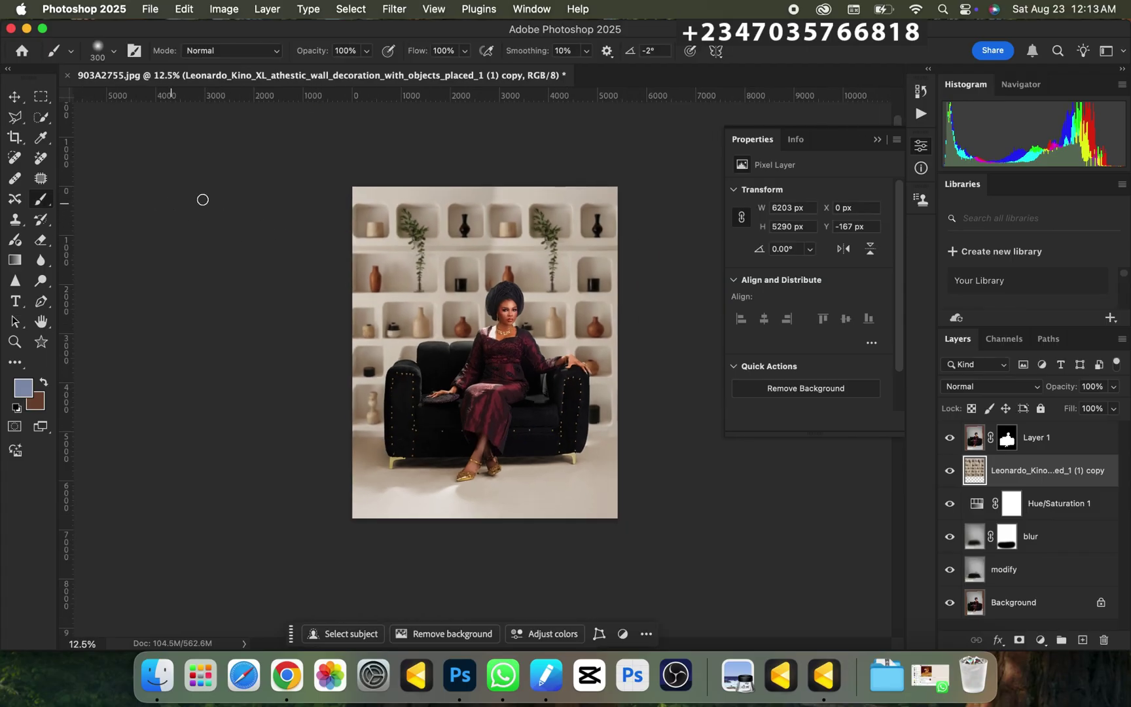
key("super+plus")
key("super+plus")
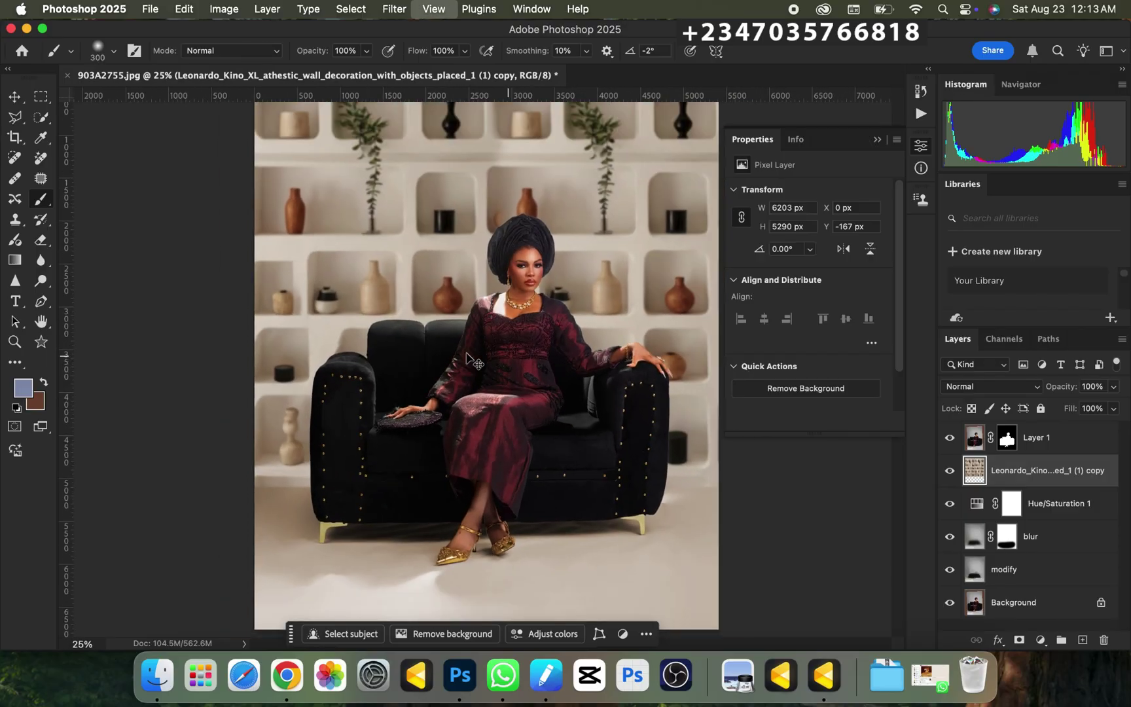
key("super+minus")
key("super+minus")
key("super+minus")
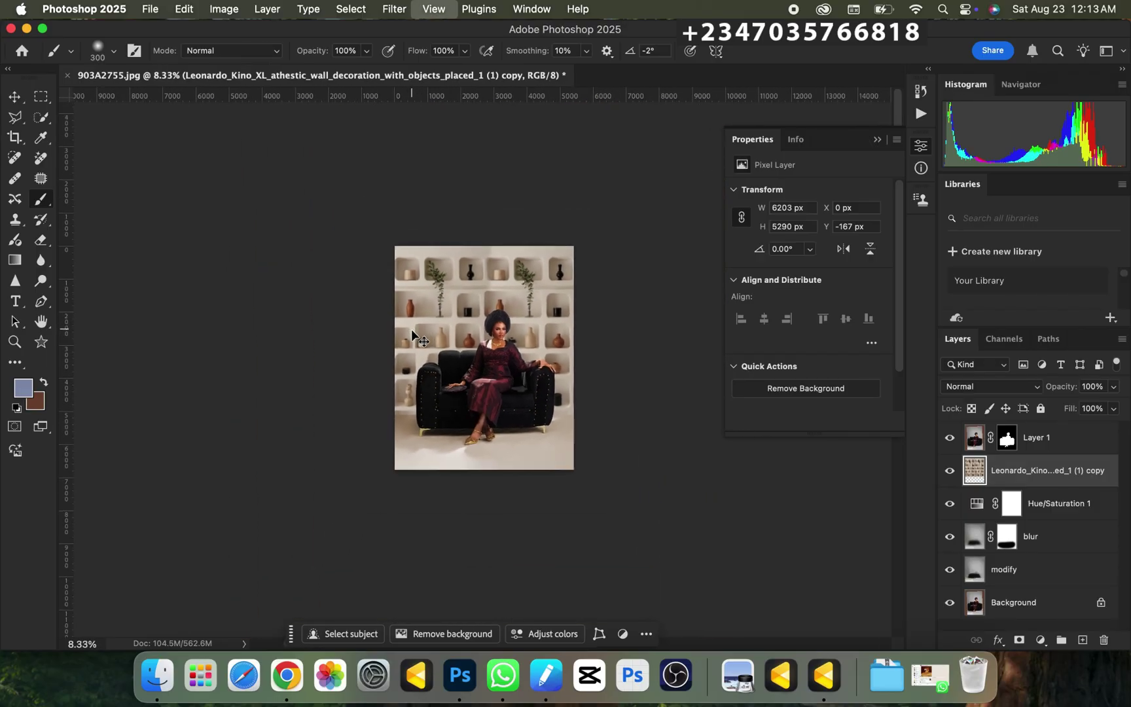
key("super+plus")
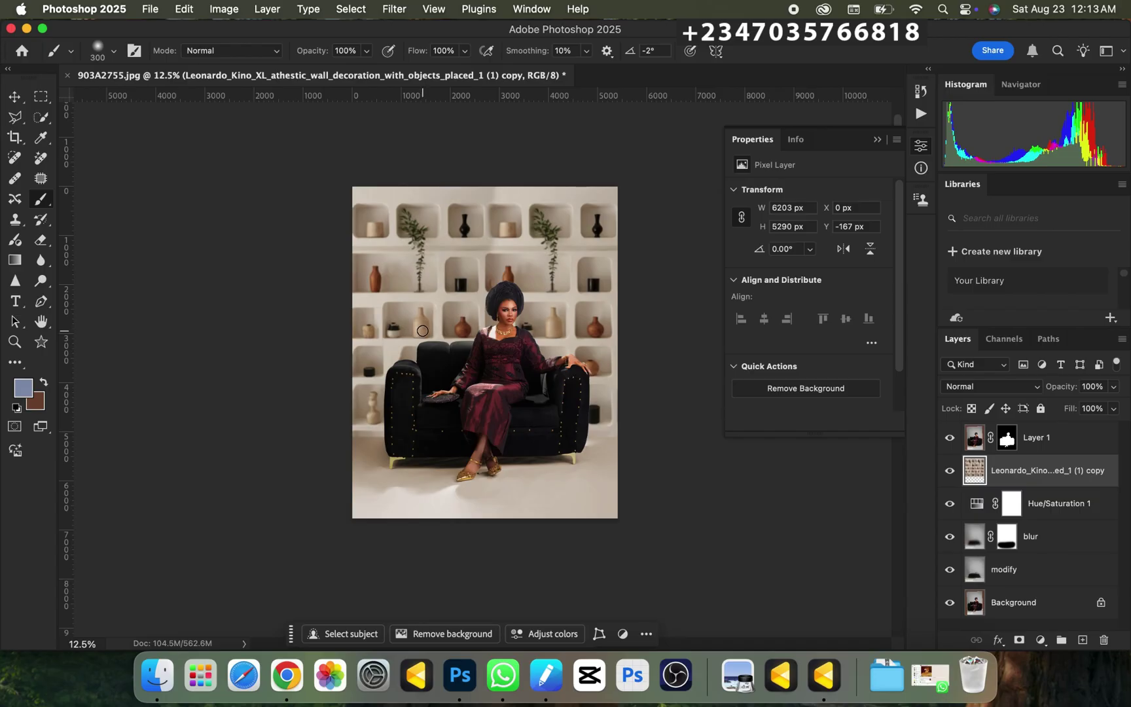